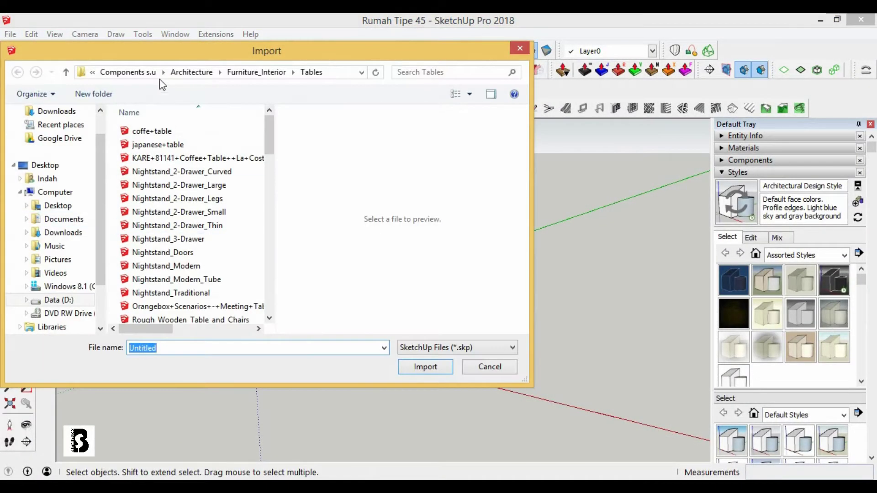
Step: Import the AutoCAD drawing 'tipe 45 new' from the Latihan folder as flat linework
double_click(220, 157)
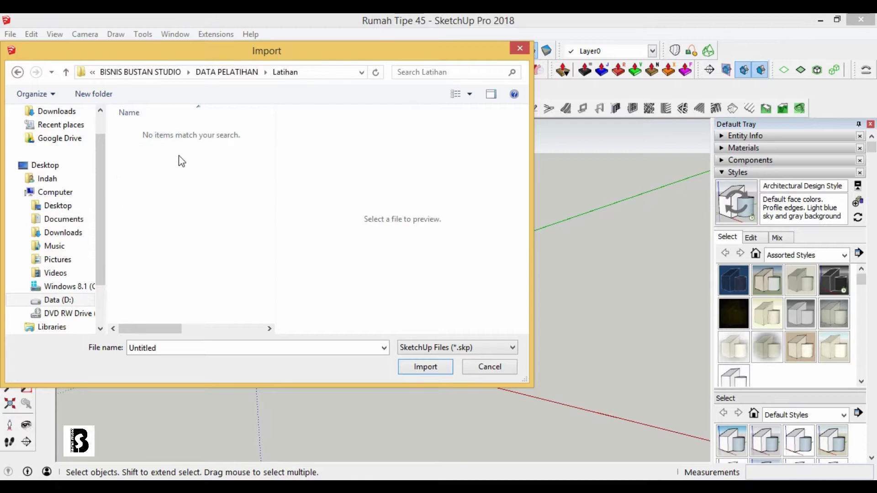
click(418, 347)
click(438, 399)
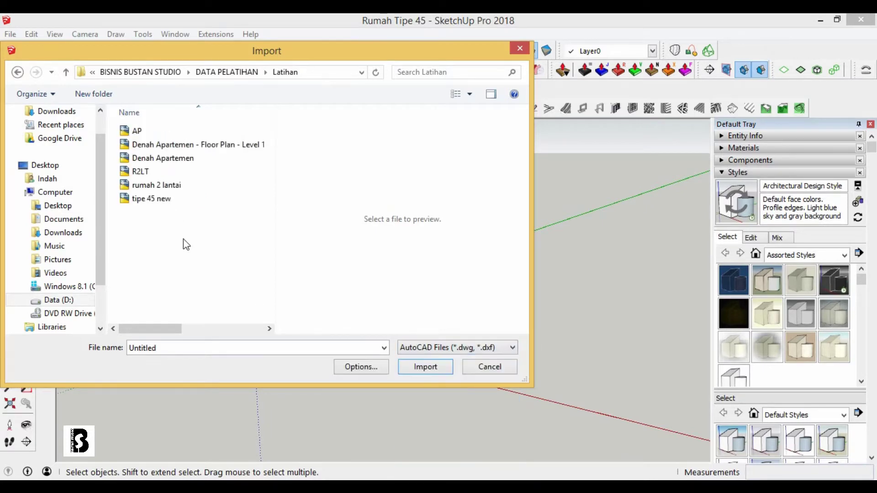
click(174, 201)
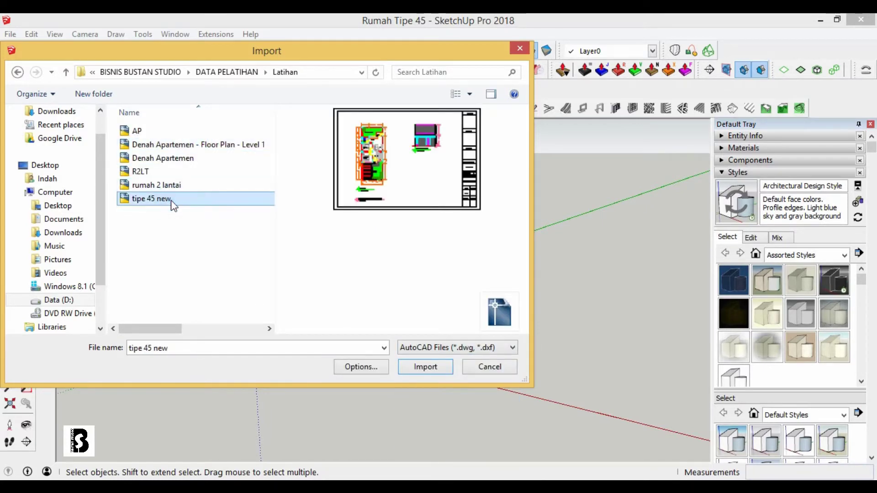
click(359, 367)
click(284, 294)
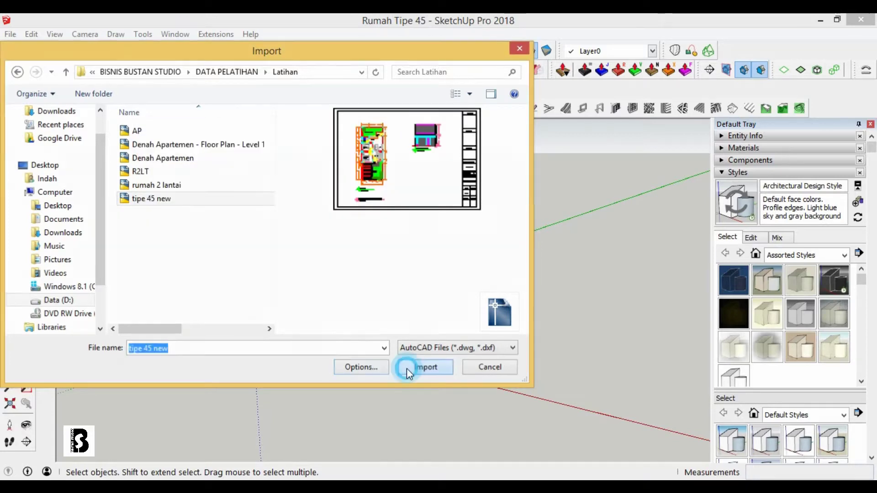
click(405, 367)
click(507, 349)
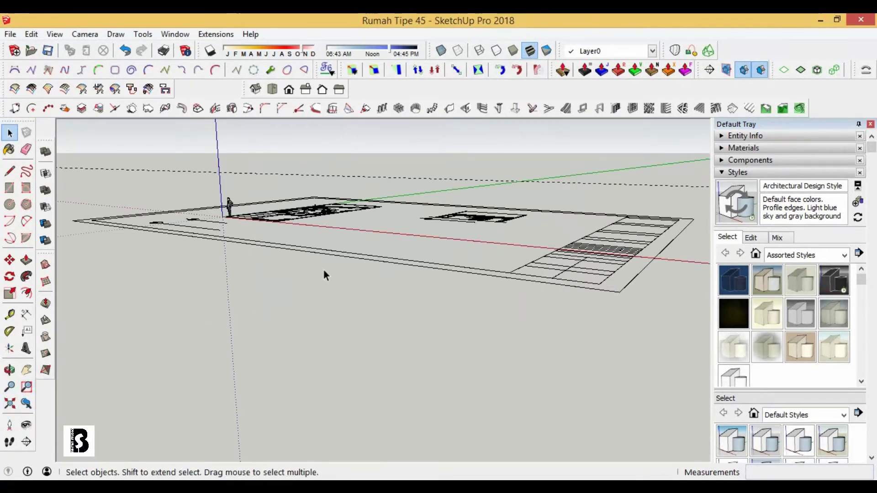
Step: Set 1001bit Build walls to vertical, left-aligned, 15.0 cm thick and 300.0 cm high
middle_drag(335, 282, 486, 121)
scroll(486, 122, up, 3)
scroll(487, 122, up, 3)
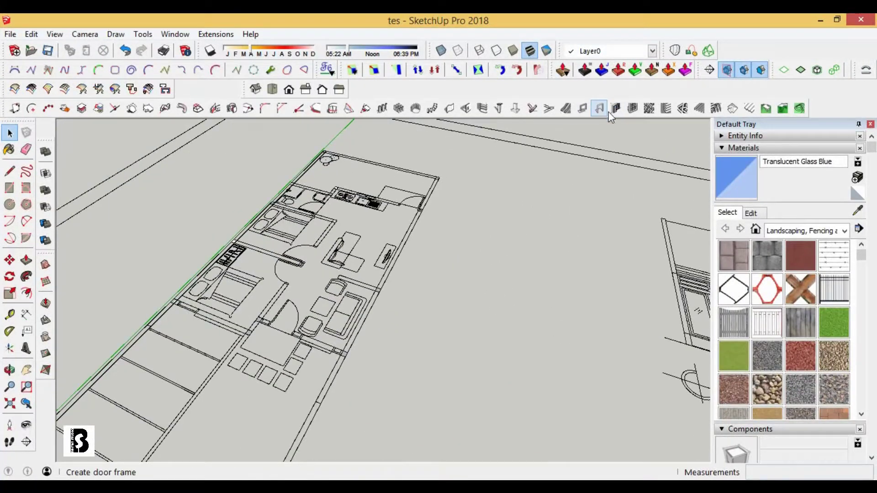
click(449, 108)
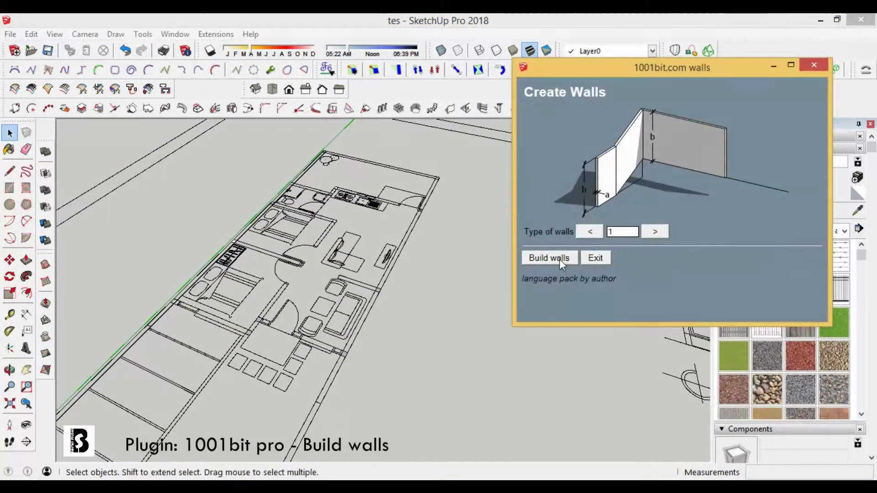
click(573, 259)
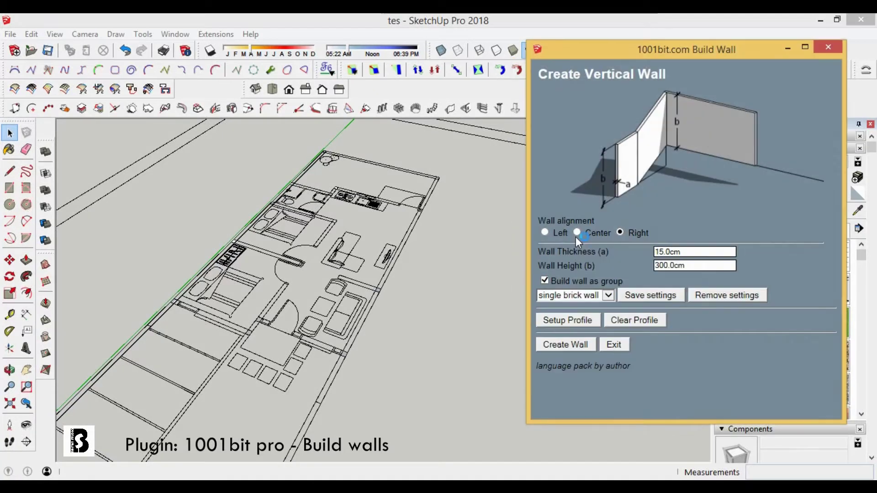
click(545, 233)
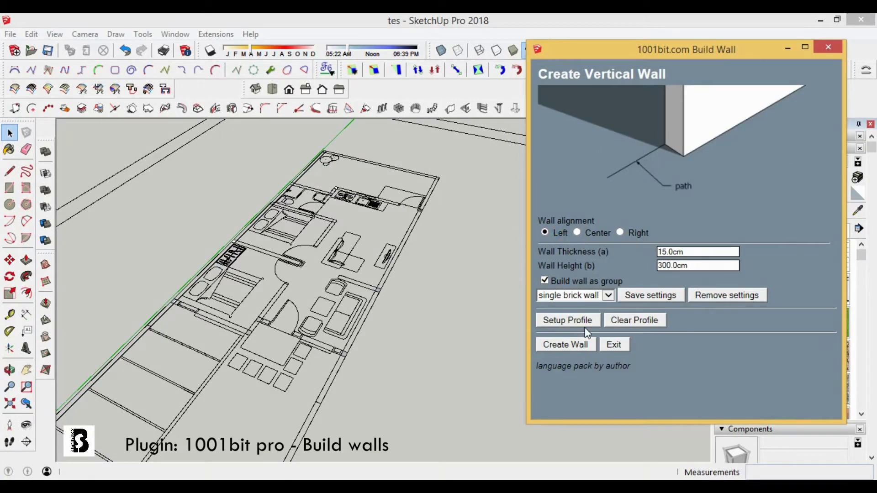
click(573, 346)
Step: Trace the outer walls through the plan's corner points
scroll(120, 259, up, 5)
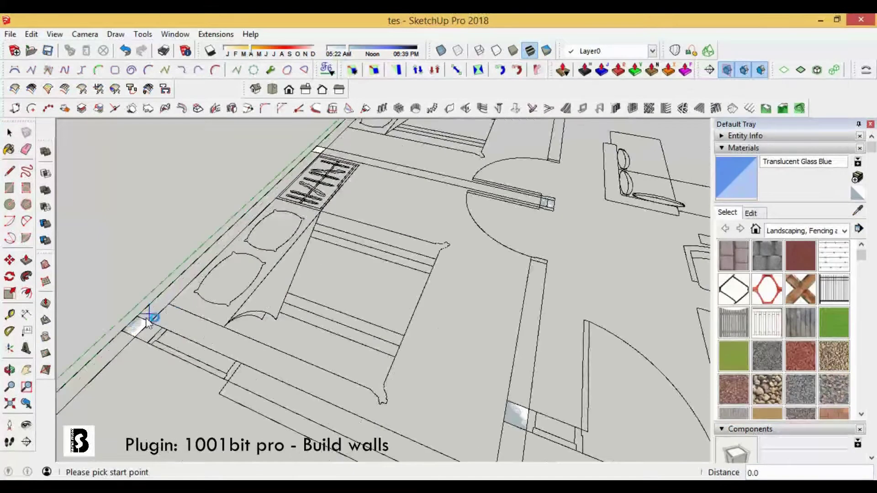
click(121, 331)
scroll(353, 259, down, 3)
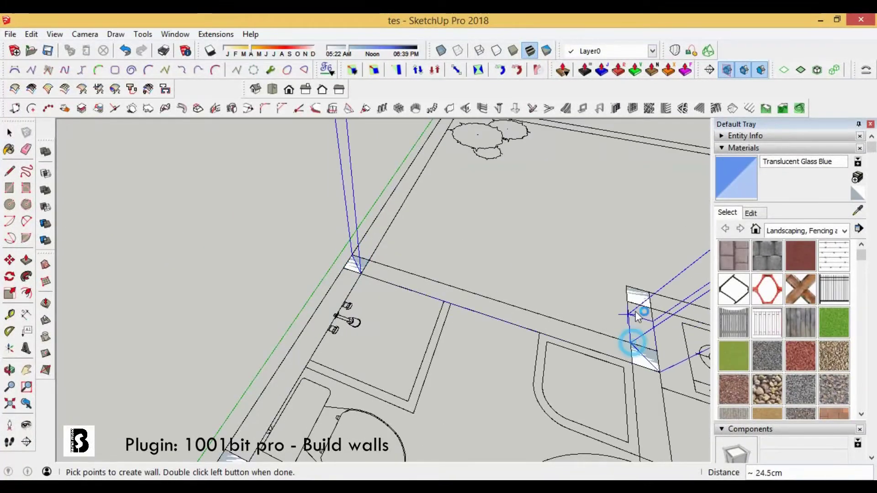
scroll(626, 286, down, 5)
scroll(525, 306, up, 4)
scroll(525, 298, up, 2)
click(524, 297)
scroll(524, 298, down, 4)
scroll(523, 365, up, 5)
click(524, 385)
scroll(254, 287, up, 3)
scroll(255, 288, down, 2)
scroll(372, 226, up, 4)
scroll(355, 254, up, 3)
double_click(356, 254)
scroll(355, 253, down, 8)
middle_drag(356, 253, 381, 330)
scroll(381, 330, up, 6)
middle_drag(330, 301, 396, 325)
scroll(388, 320, down, 2)
Step: Draw an interior wall across the plan with the same 15 cm by 300 cm settings
click(498, 109)
click(546, 257)
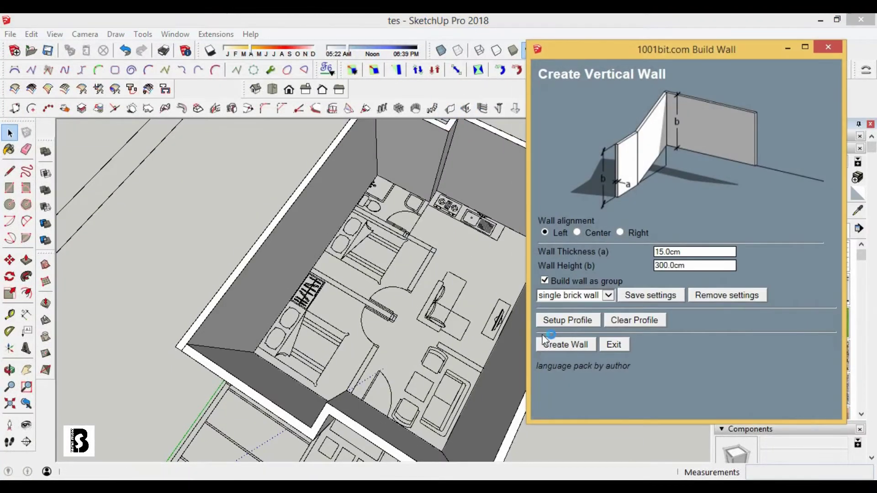
click(550, 347)
scroll(323, 272, up, 5)
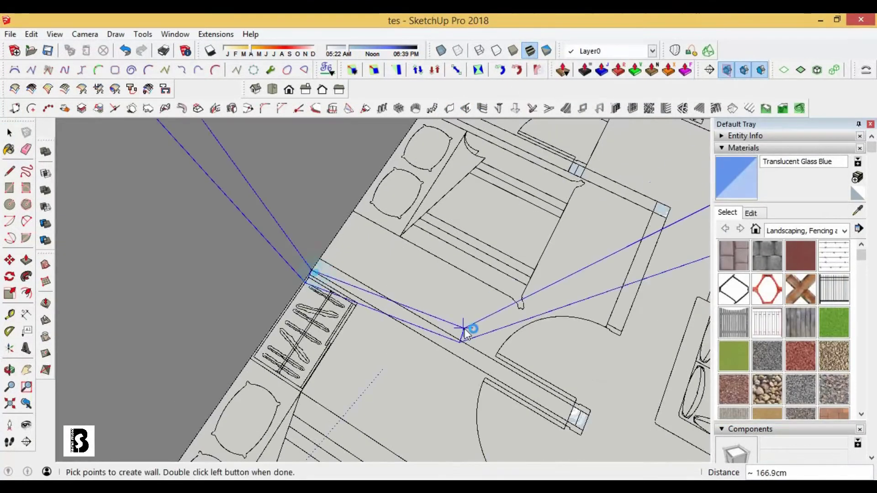
click(319, 260)
scroll(577, 393, up, 3)
double_click(576, 393)
scroll(467, 343, down, 4)
mouse_move(467, 344)
middle_down()
mouse_move(500, 209)
mouse_move(284, 376)
middle_up()
Step: Draw the room-divider wall along the plan's interior line
click(452, 109)
click(566, 341)
click(323, 356)
scroll(358, 280, down, 3)
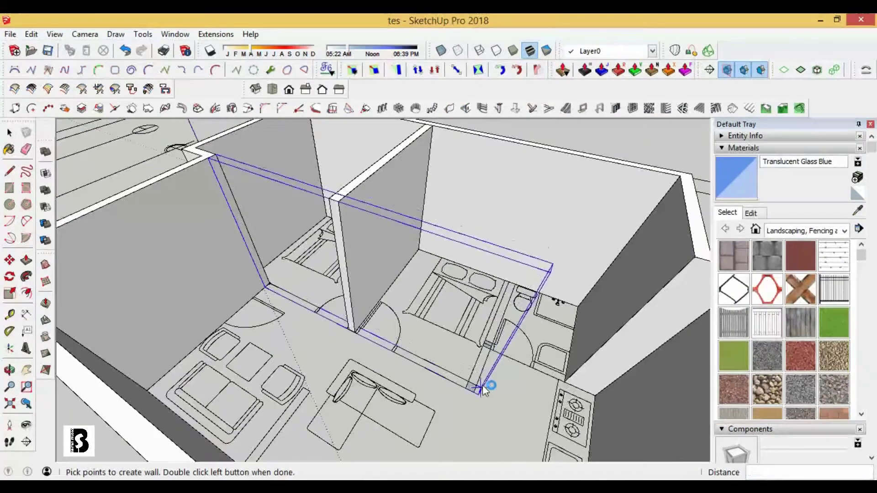
scroll(287, 270, up, 2)
scroll(427, 358, up, 2)
scroll(456, 317, up, 2)
scroll(459, 301, up, 2)
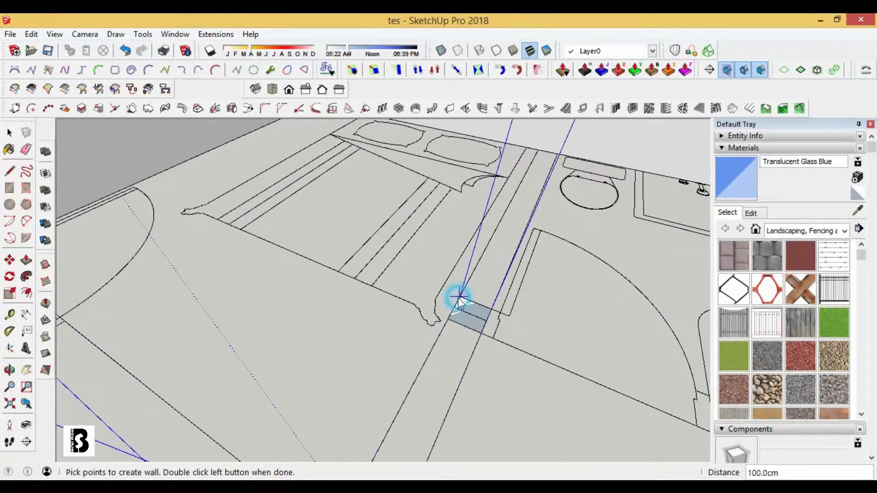
double_click(480, 294)
scroll(613, 333, down, 3)
scroll(588, 333, up, 2)
scroll(587, 333, up, 2)
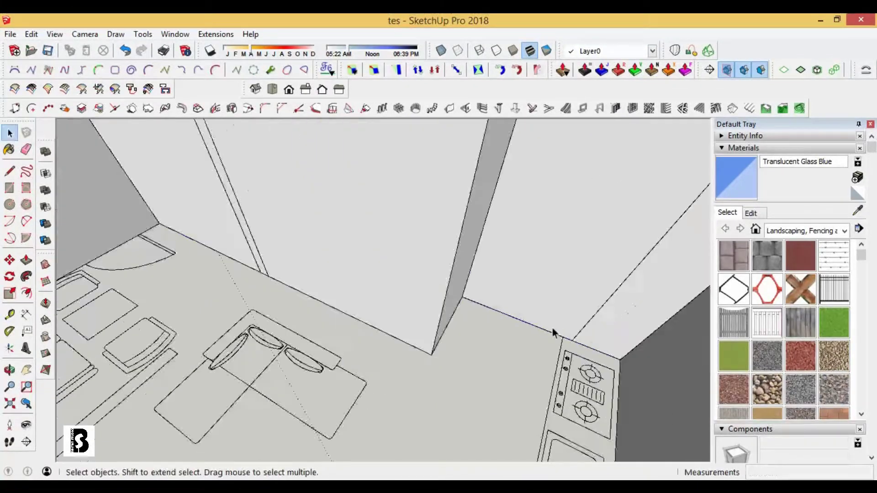
scroll(552, 327, down, 3)
scroll(366, 274, down, 2)
scroll(393, 214, up, 4)
click(231, 108)
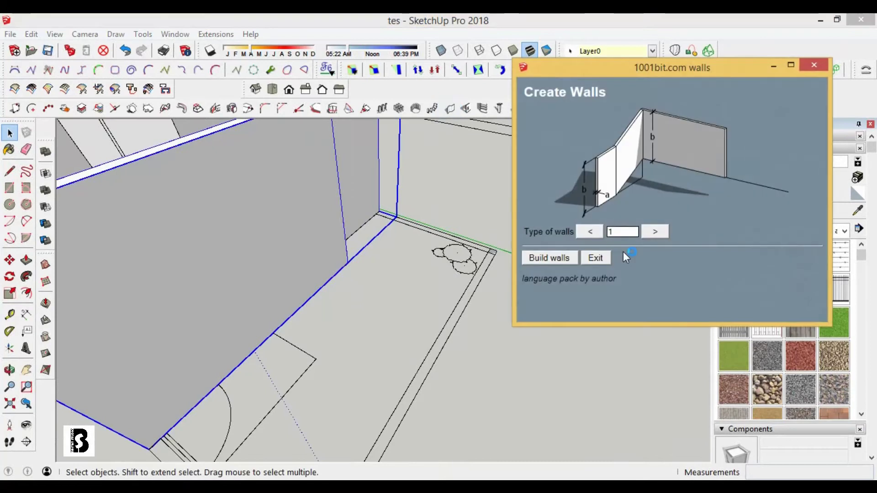
Step: Draw 90-high low walls along the front yard's floor edge
double_click(691, 265)
text(90)
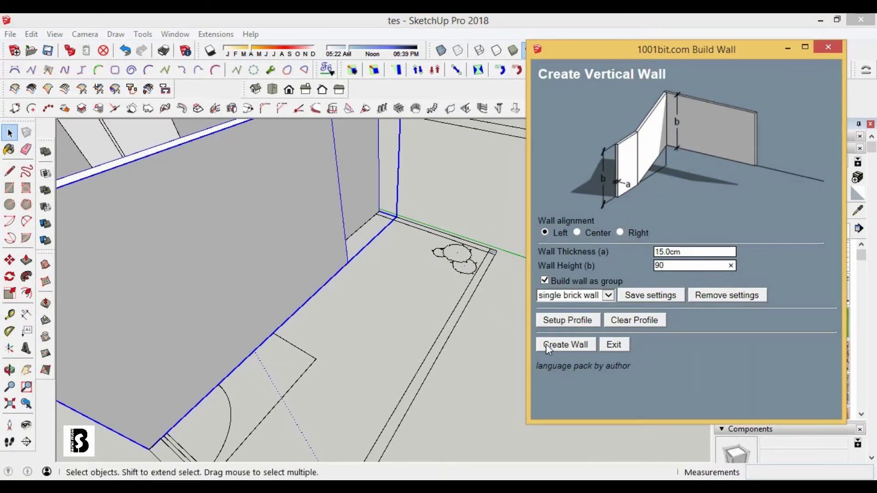
click(547, 344)
click(379, 212)
click(573, 279)
middle_drag(573, 280, 530, 363)
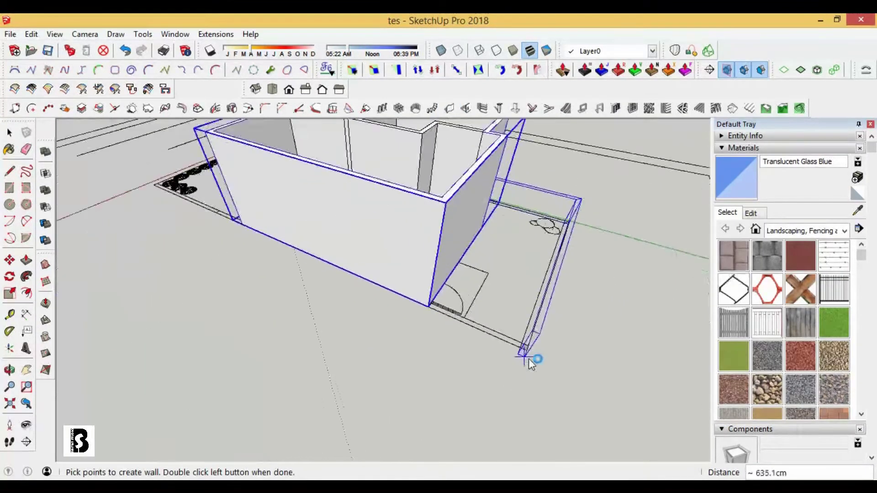
click(529, 359)
scroll(528, 359, up, 2)
scroll(391, 292, up, 2)
double_click(401, 294)
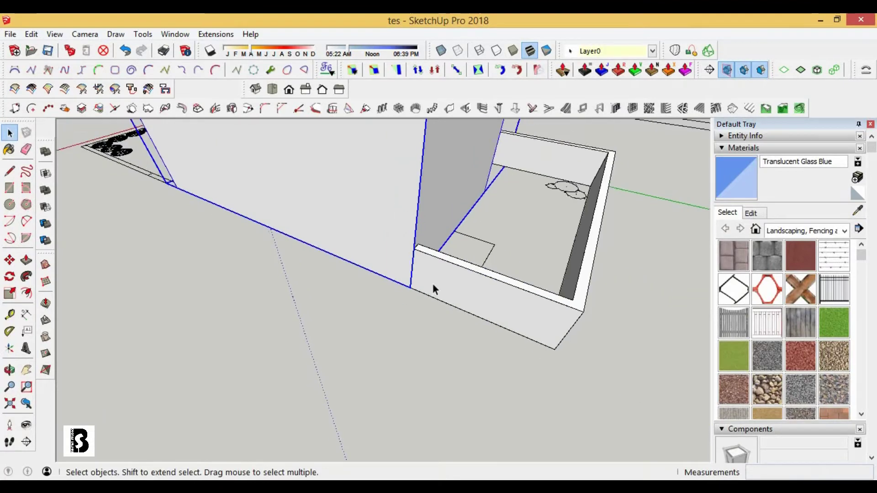
scroll(435, 286, down, 5)
scroll(339, 354, up, 3)
scroll(339, 355, up, 2)
scroll(261, 254, down, 1)
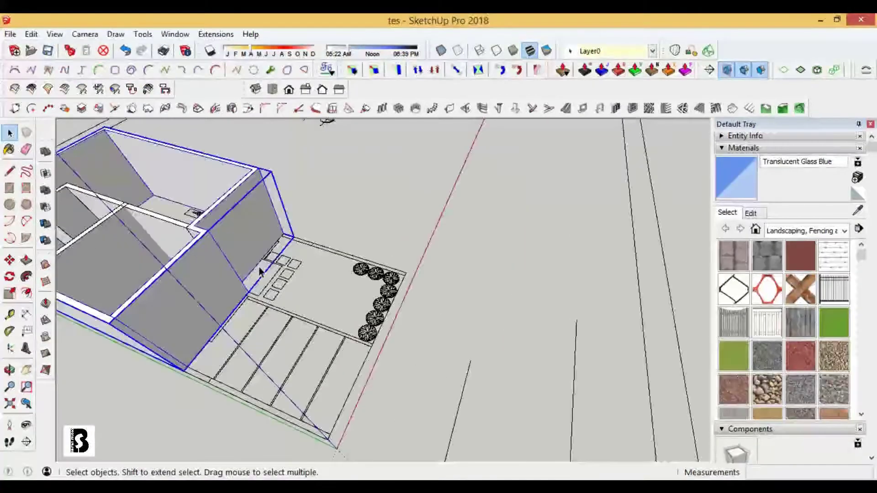
Step: Push-pull a small rectangle at the wall corner into a thin wall
key(r)
click(295, 224)
scroll(295, 223, up, 3)
click(337, 288)
key(p)
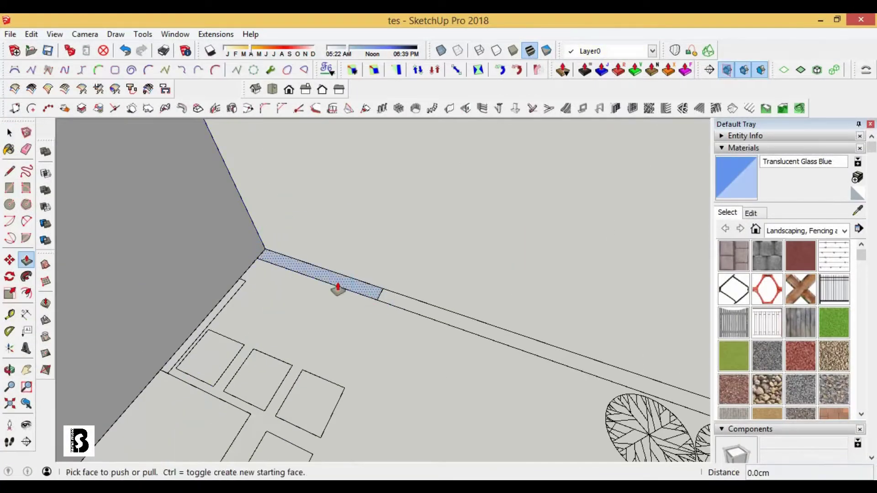
drag(336, 288, 264, 244)
key(space)
click(322, 237)
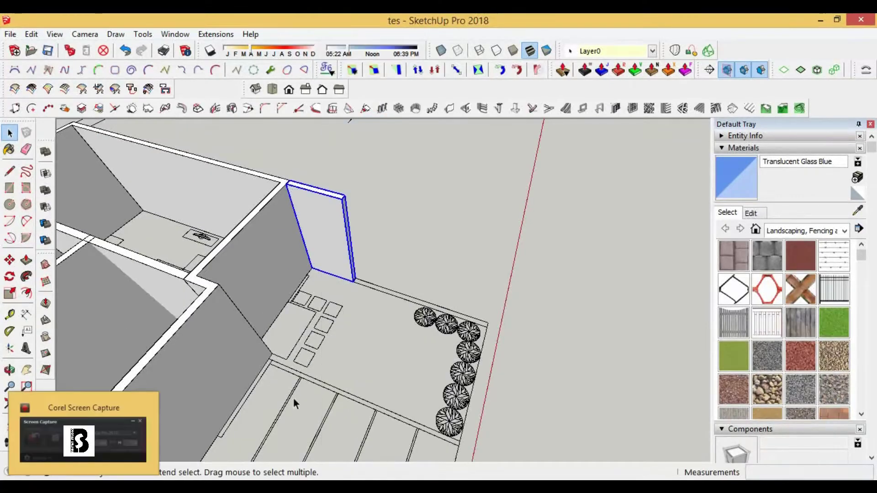
Step: Extrude a long strip along the edge into a wall and make it a group
scroll(342, 265, up, 2)
scroll(315, 229, up, 2)
key(r)
scroll(314, 226, down, 2)
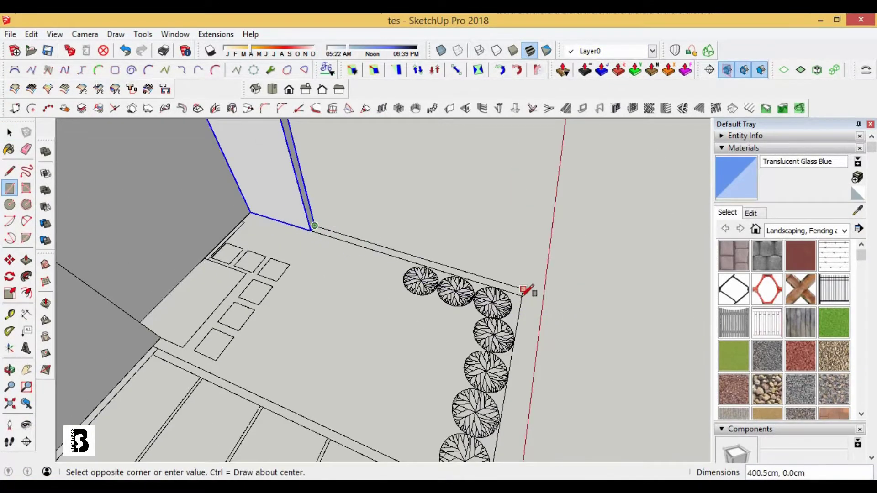
click(531, 294)
key(p)
drag(470, 282, 469, 272)
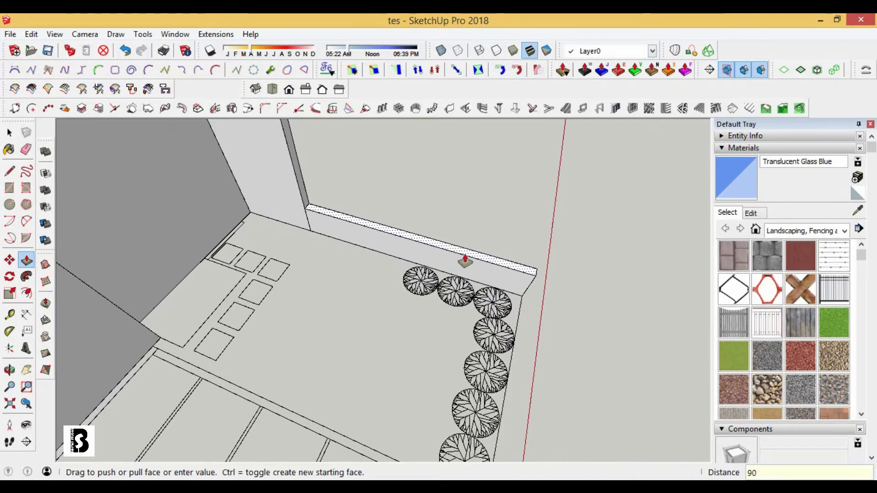
triple_click(417, 238)
right_click(426, 240)
click(462, 126)
mouse_move(462, 136)
middle_down()
mouse_move(286, 293)
mouse_move(370, 301)
mouse_move(281, 335)
middle_up()
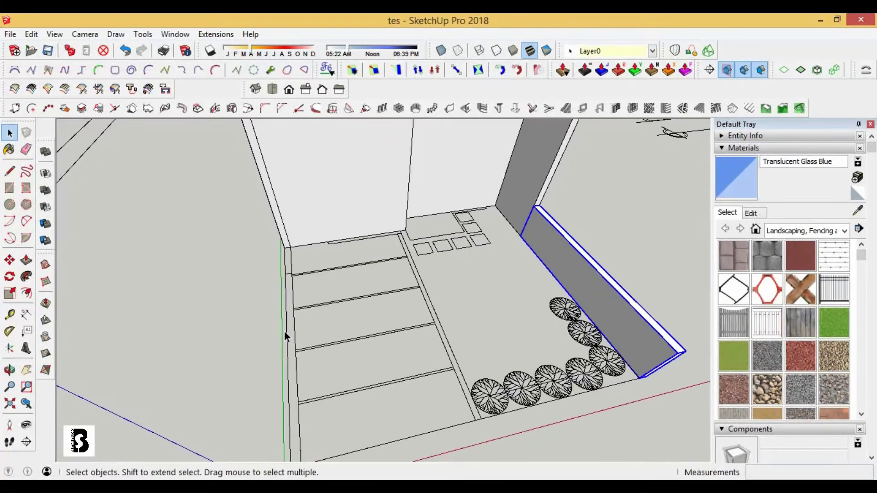
Step: Draw and extrude a strip along the side wall edge, then select the new wall
key(r)
click(286, 248)
middle_drag(287, 247, 289, 355)
click(290, 358)
scroll(278, 197, up, 3)
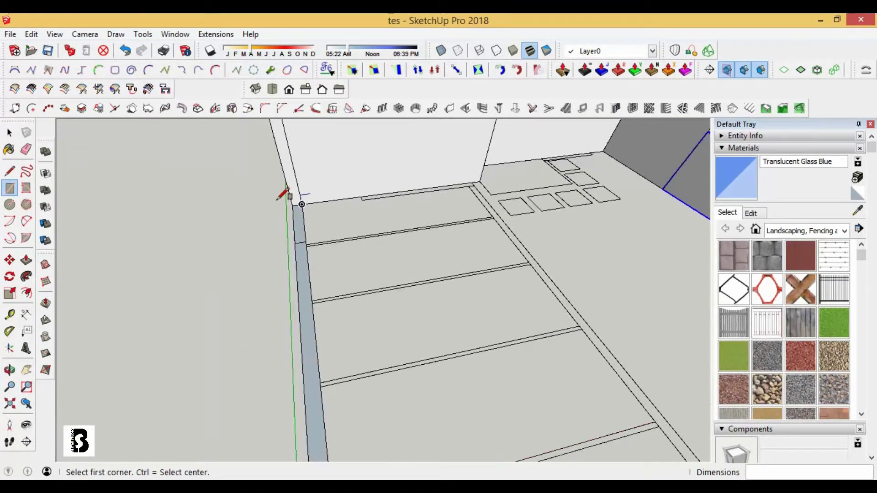
click(301, 242)
scroll(457, 165, down, 5)
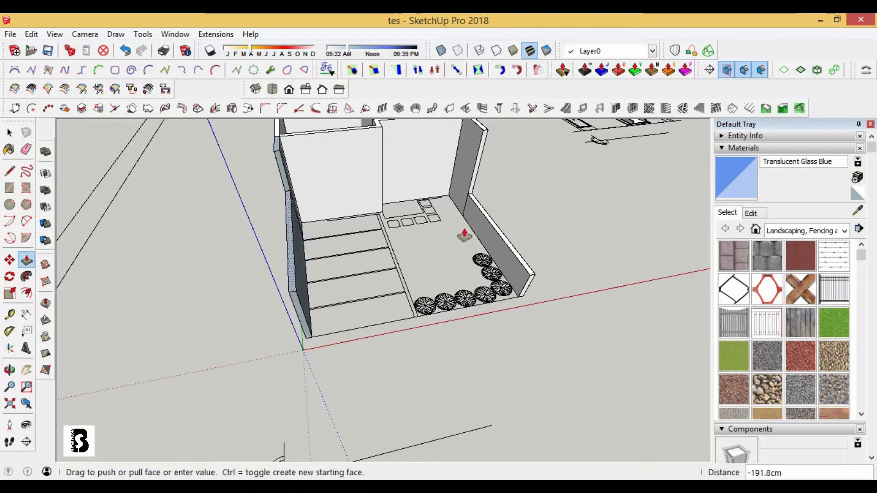
click(8, 136)
mouse_move(205, 274)
middle_down()
mouse_move(303, 274)
mouse_move(315, 215)
middle_up()
click(303, 274)
right_click(303, 274)
right_click(302, 183)
mouse_move(345, 187)
middle_down()
mouse_move(336, 352)
mouse_move(343, 177)
mouse_move(265, 308)
mouse_move(298, 310)
mouse_move(293, 352)
middle_up()
Step: Start a line on the wall, then frame the whole house from the front
key(l)
click(265, 310)
scroll(325, 382, down, 5)
scroll(188, 344, up, 3)
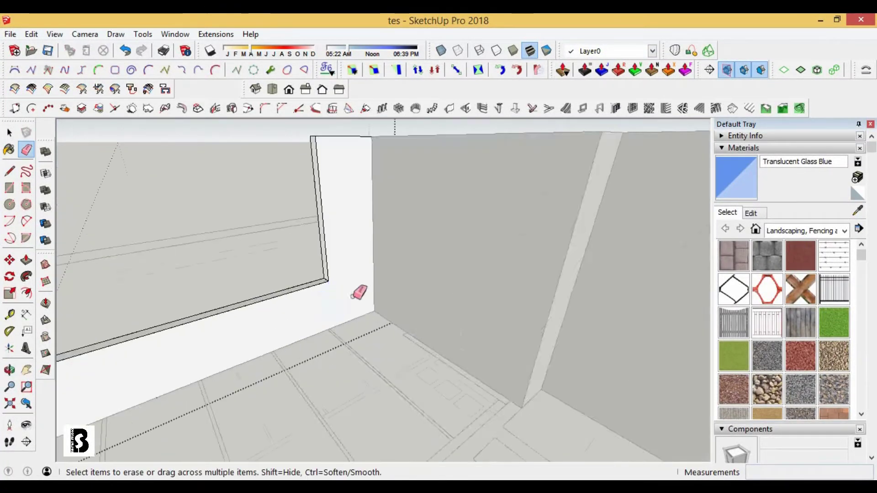
key(space)
middle_drag(358, 294, 347, 319)
scroll(385, 345, up, 2)
mouse_move(386, 343)
middle_down()
mouse_move(465, 376)
mouse_move(292, 371)
middle_up()
scroll(295, 369, up, 1)
scroll(344, 367, up, 2)
Step: Add two new layers, dinding and lantai, in the Layers panel
click(733, 148)
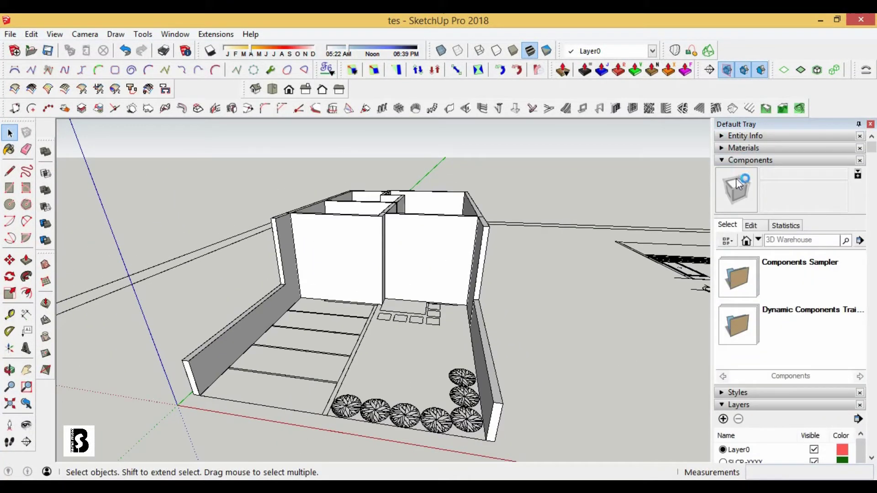
click(742, 184)
click(723, 199)
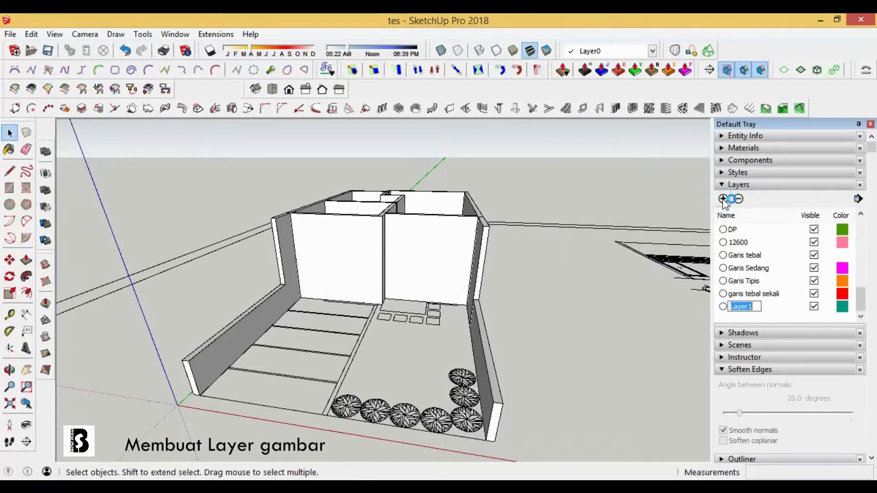
click(723, 199)
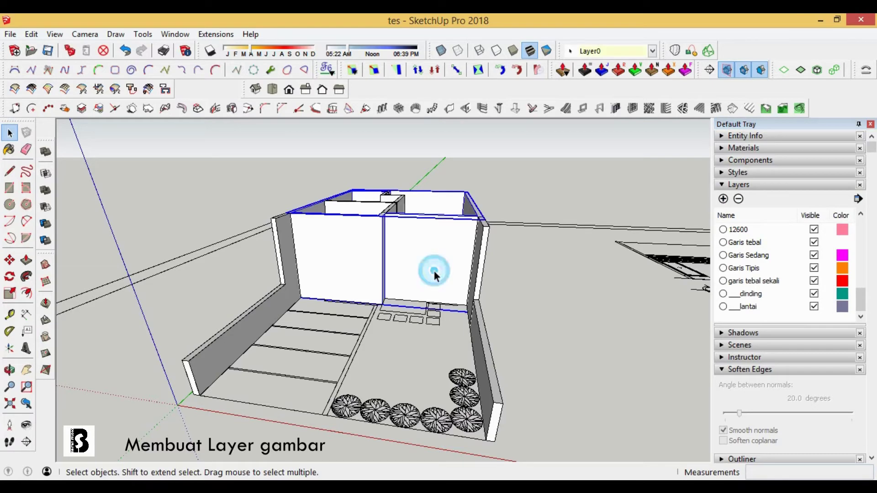
Step: Assign the selected walls to the dinding layer
click(652, 51)
click(594, 85)
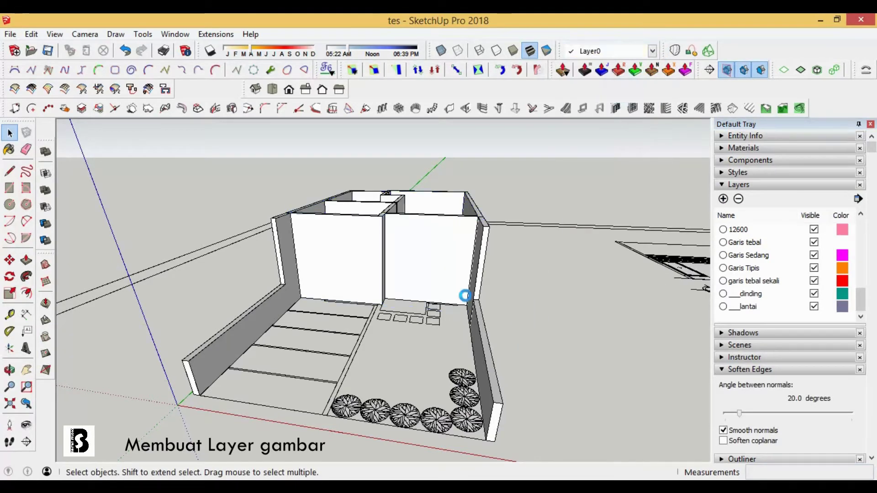
middle_drag(288, 278, 372, 363)
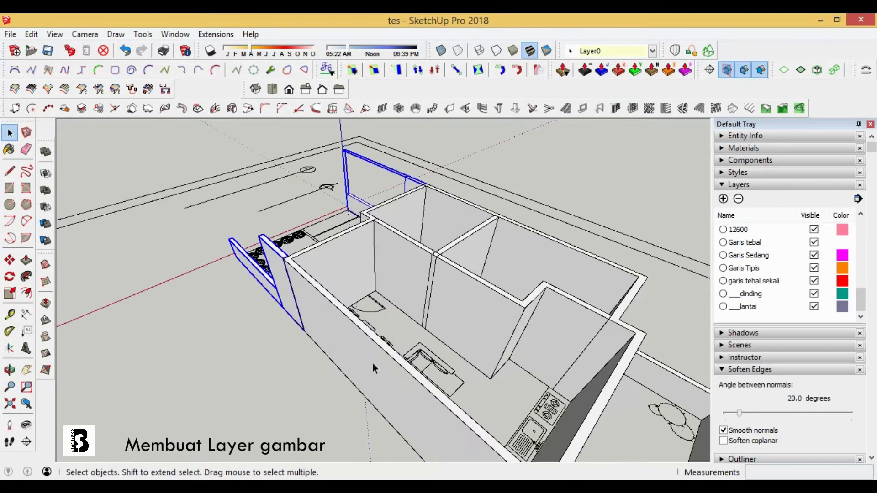
click(652, 51)
click(635, 91)
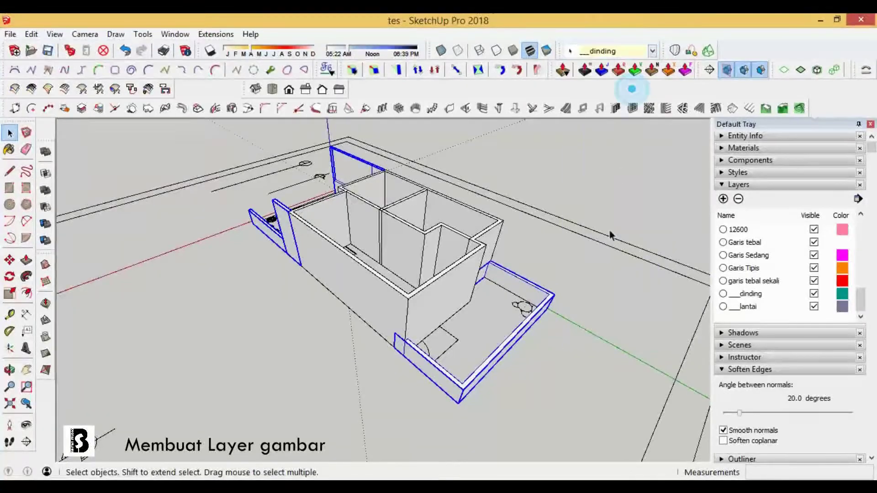
middle_drag(609, 230, 436, 324)
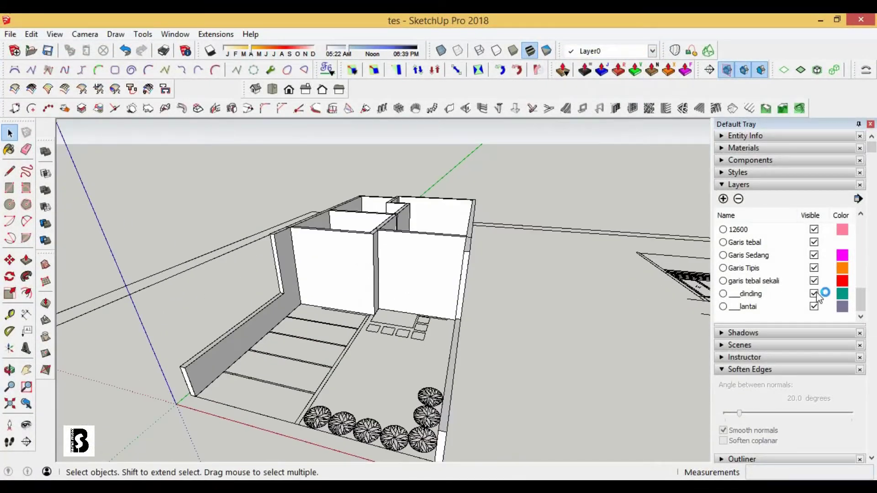
Step: Hide the dinding layer, moving the remaining walls onto it, so only the floor plan shows
click(814, 293)
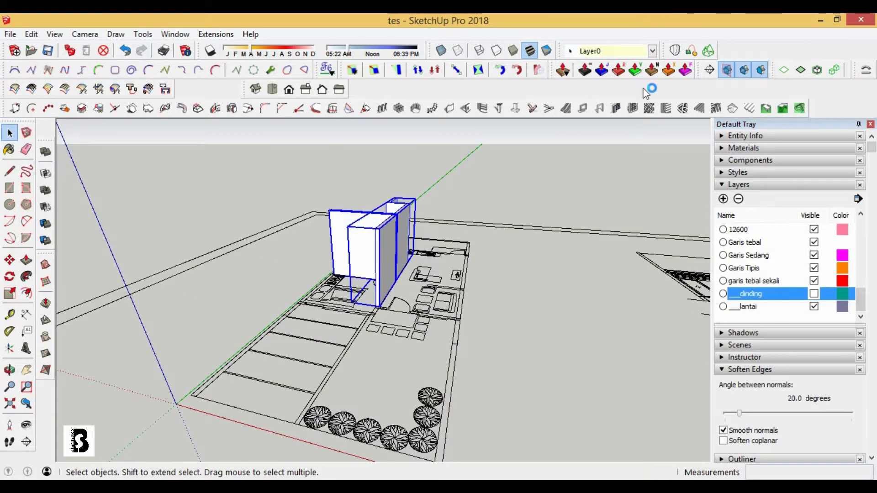
click(652, 51)
click(635, 90)
middle_drag(411, 274, 365, 320)
scroll(388, 297, up, 3)
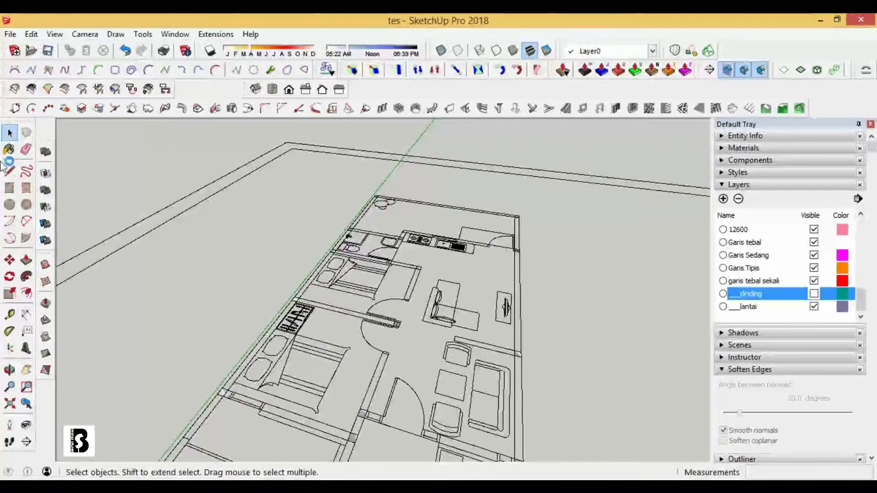
Step: Draw the floor rectangle over the plan plus a strip rectangle along the kitchen
click(10, 189)
scroll(347, 137, up, 3)
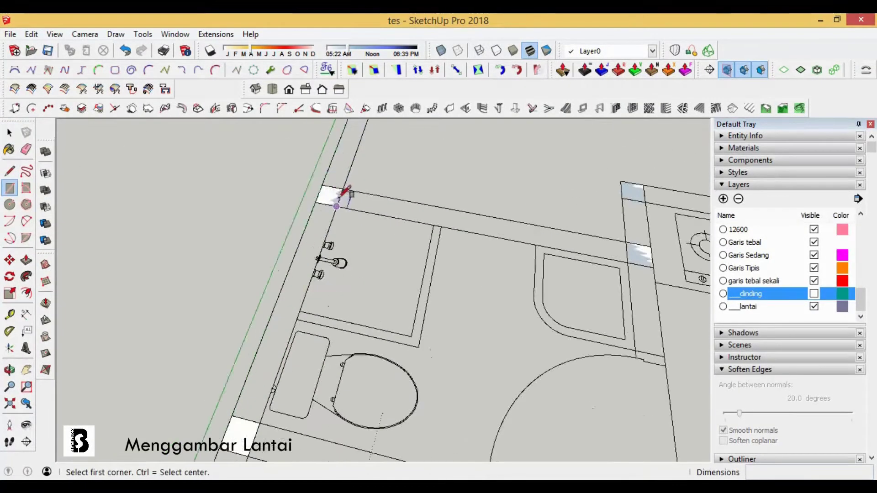
click(340, 190)
scroll(329, 182, down, 3)
scroll(438, 366, up, 2)
click(446, 357)
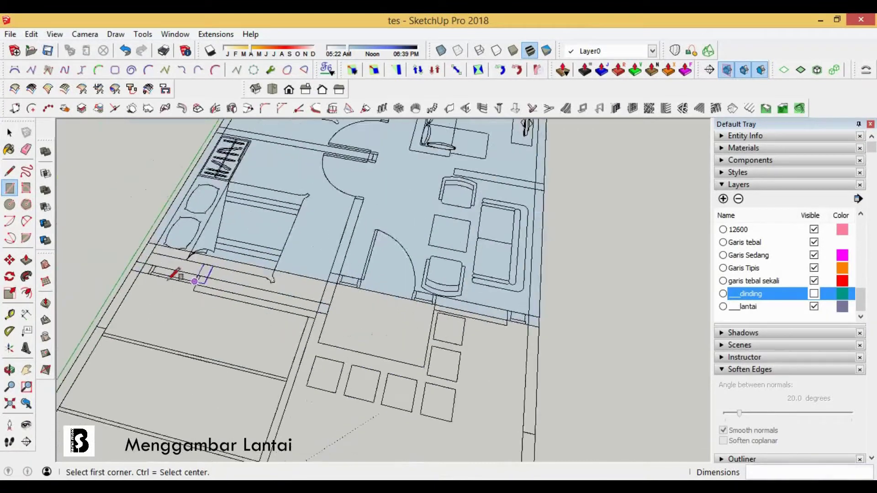
scroll(385, 312, down, 3)
click(378, 145)
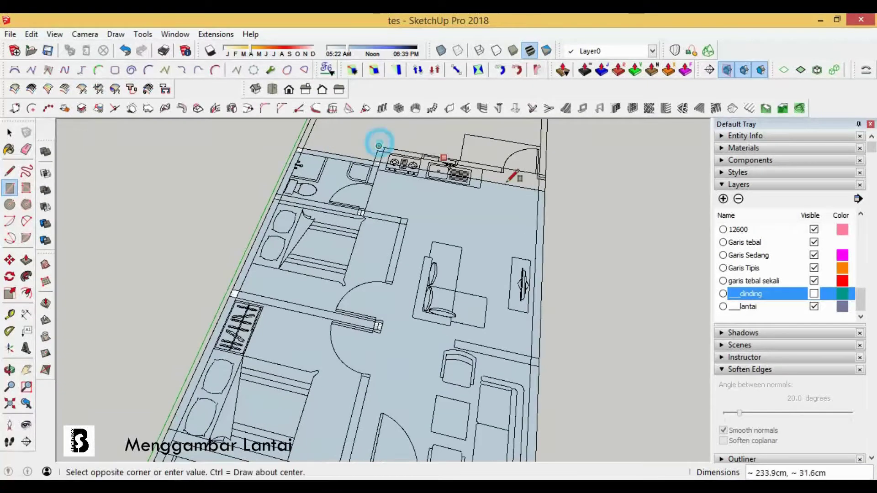
scroll(378, 145, up, 2)
click(544, 175)
Step: Select the floor face together with its edges
key(space)
click(470, 231)
scroll(486, 219, down, 3)
click(505, 185)
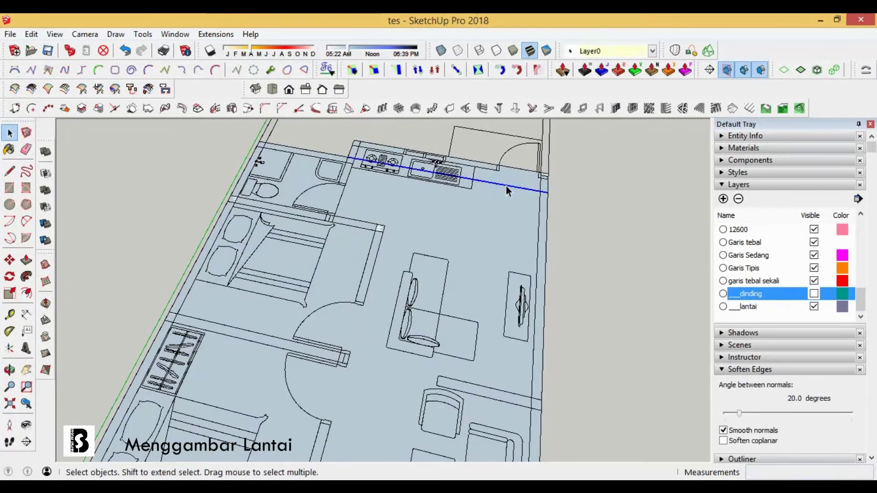
scroll(441, 294, up, 3)
click(441, 294)
scroll(429, 288, down, 3)
scroll(521, 163, up, 3)
double_click(521, 163)
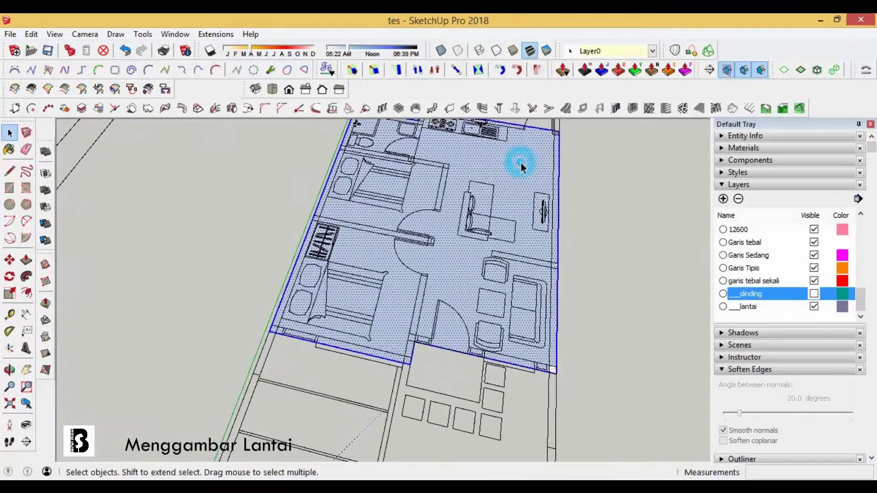
Step: Pull the floor up into a 15 cm slab and check it in plan and perspective
key(p)
mouse_move(557, 160)
middle_down()
mouse_move(520, 190)
mouse_move(458, 309)
middle_up()
click(457, 308)
key(Return)
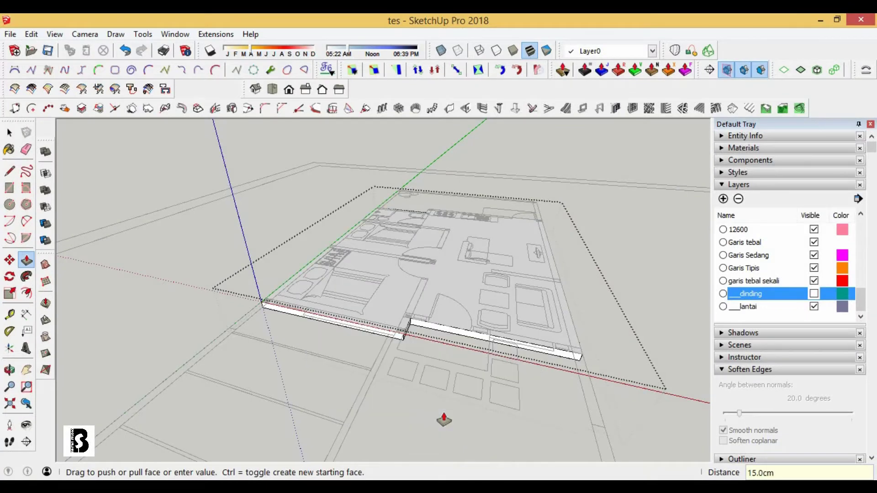
middle_drag(181, 220, 465, 147)
key(F2)
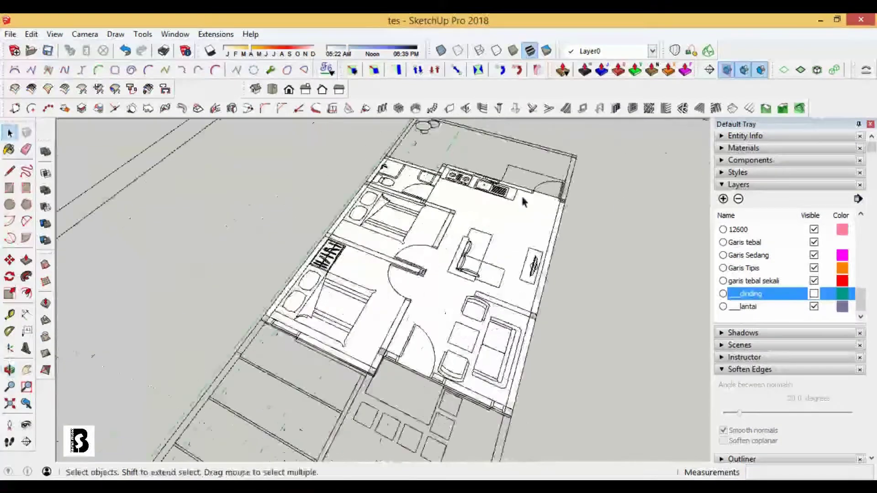
scroll(458, 320, up, 3)
middle_drag(459, 320, 389, 248)
Step: Add a 5 cm-high entrance step in front of the front door
key(r)
click(472, 243)
middle_drag(471, 243, 222, 321)
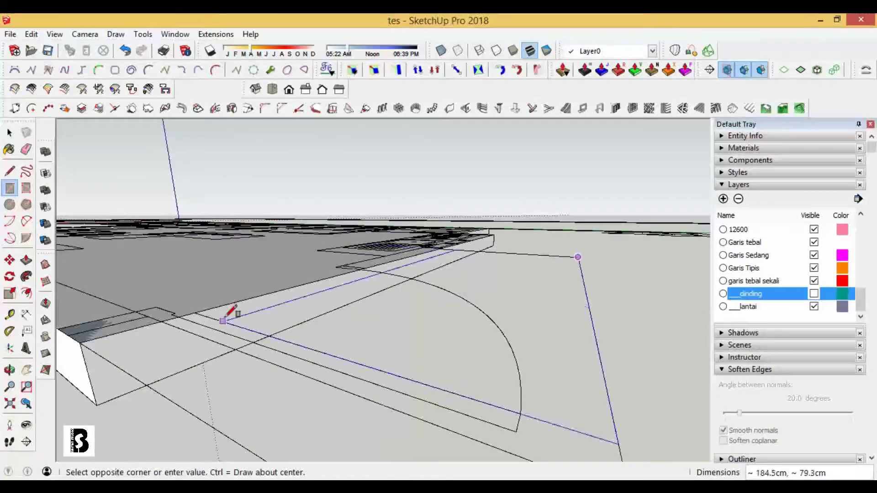
click(160, 321)
key(p)
click(402, 256)
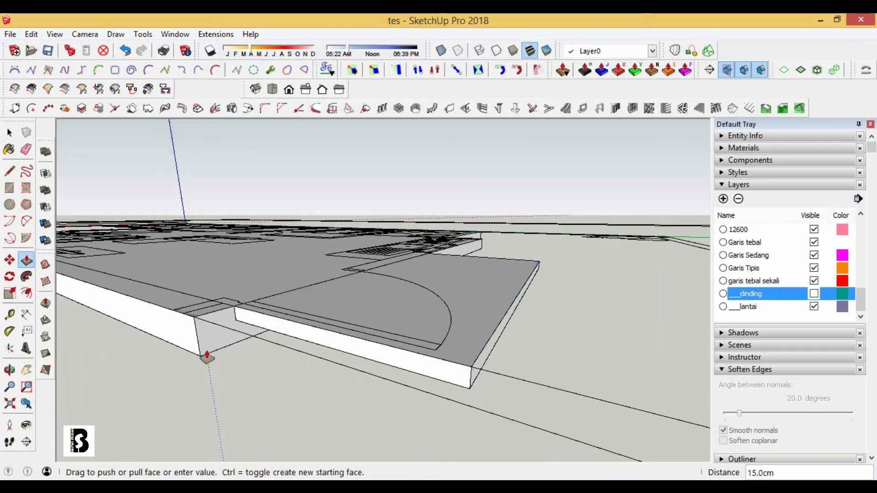
text(5)
key(Return)
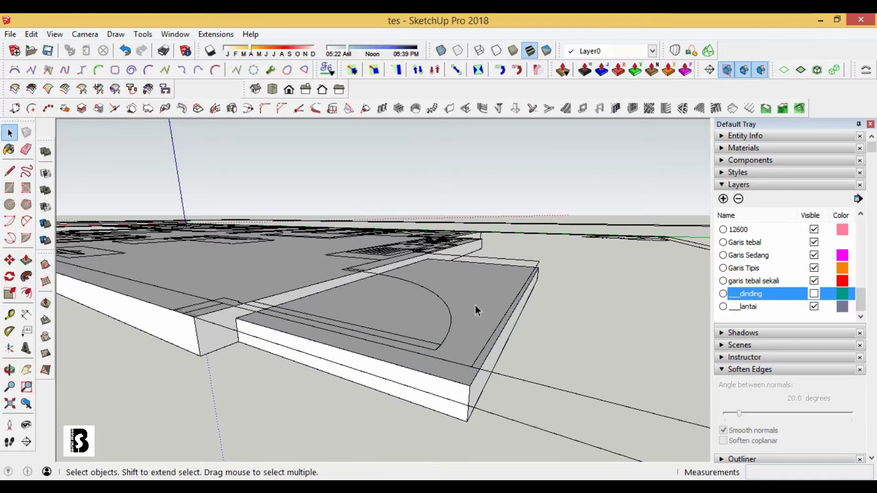
right_click(475, 305)
Step: Adjust the slab's edge softening and orbit back over the floor plan
click(543, 184)
scroll(426, 332, down, 10)
mouse_move(426, 333)
middle_down()
mouse_move(432, 240)
mouse_move(318, 363)
mouse_move(292, 304)
middle_up()
key(space)
Step: Draw a rectangle covering the front yard
click(10, 187)
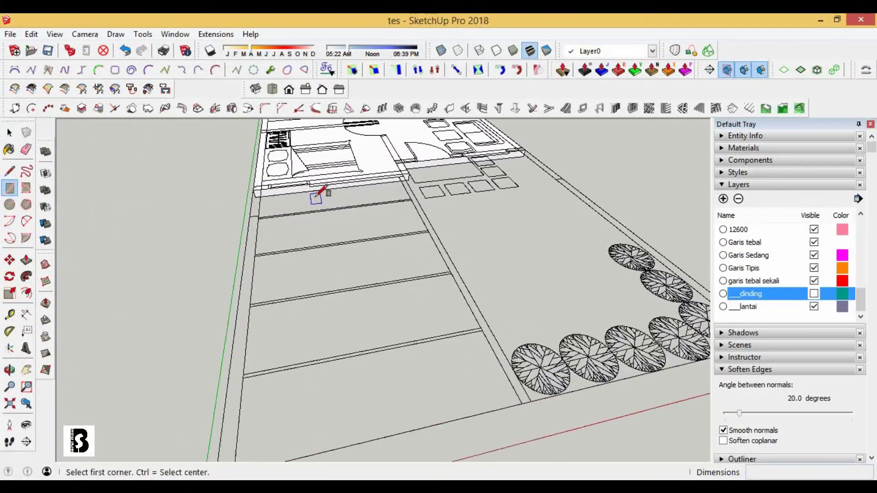
scroll(244, 183, up, 3)
click(229, 181)
scroll(229, 181, down, 3)
click(432, 363)
Step: Pull the front yard face up into a 15 cm slab
key(space)
mouse_move(433, 364)
middle_down()
mouse_move(392, 330)
mouse_move(374, 231)
middle_up()
key(p)
click(373, 231)
text(15)
key(Return)
key(space)
scroll(254, 221, down, 3)
Step: Make the whole front yard slab into a group
triple_click(352, 259)
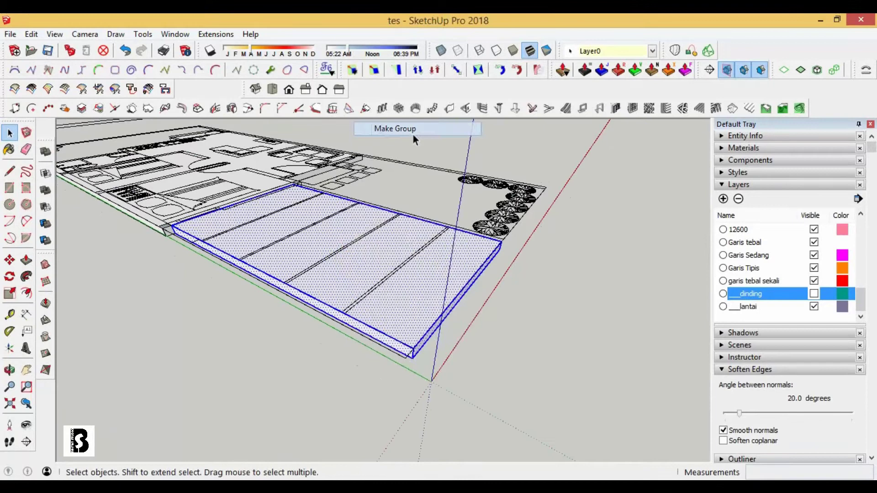
click(382, 109)
scroll(215, 280, up, 3)
scroll(216, 281, up, 2)
Step: Draw a dividing line across the front slab from its lower to upper edge
key(l)
click(183, 349)
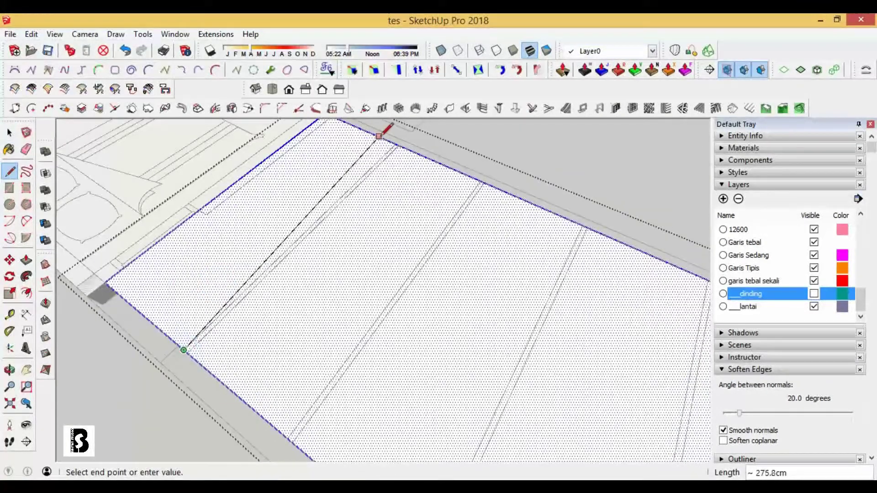
click(390, 137)
click(184, 365)
scroll(403, 140, up, 2)
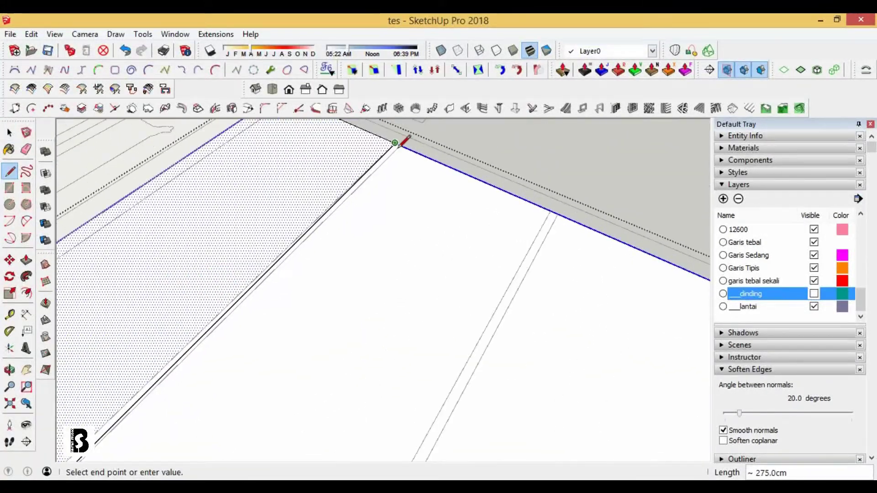
Step: Copy the dividing line along the front slab using Move with Ctrl
click(292, 246)
scroll(404, 196, down, 2)
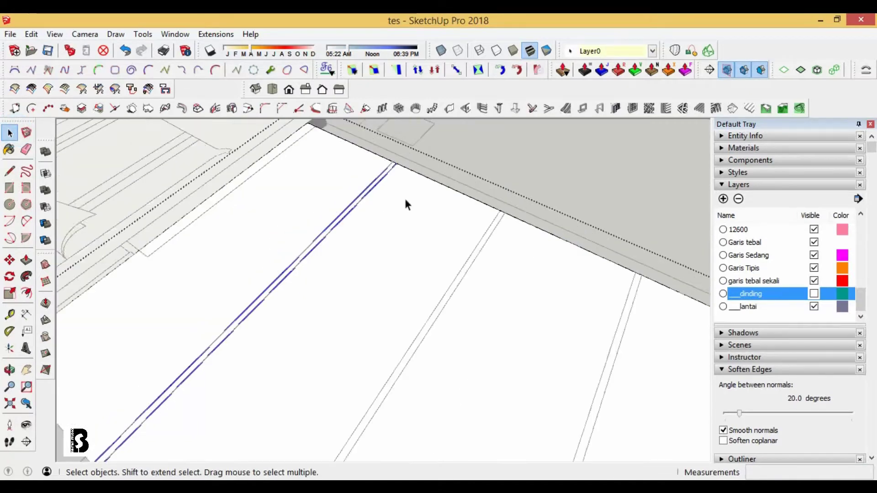
scroll(404, 196, down, 3)
key(m)
scroll(302, 273, up, 5)
key(ctrl)
click(287, 261)
scroll(358, 315, down, 1)
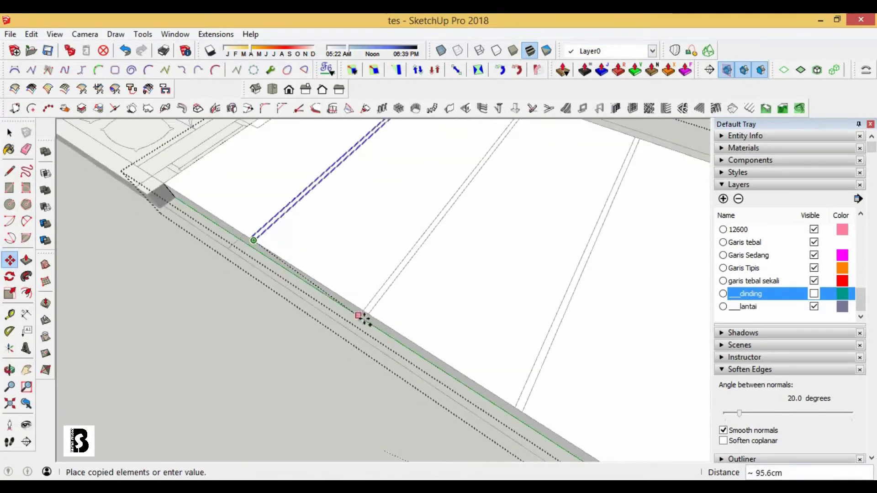
scroll(324, 238, down, 3)
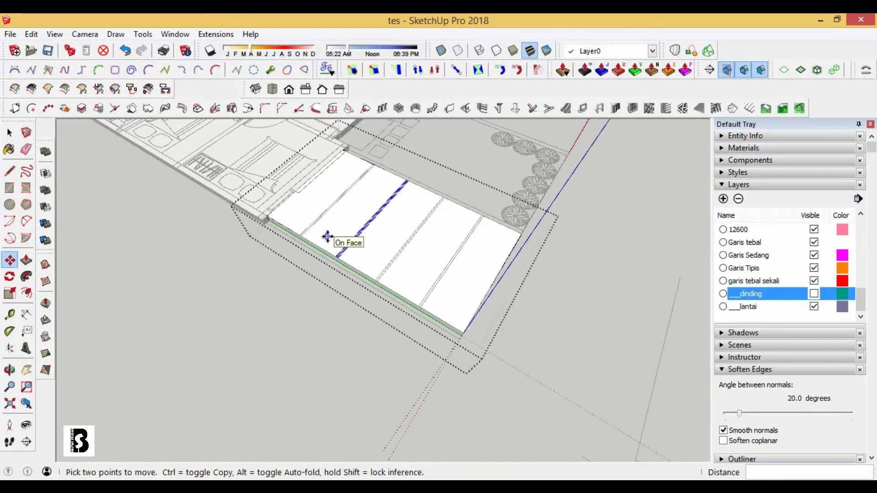
key(space)
scroll(359, 237, up, 2)
click(438, 236)
Step: Orbit close to the front slab to inspect the floor strip
middle_drag(513, 259, 84, 268)
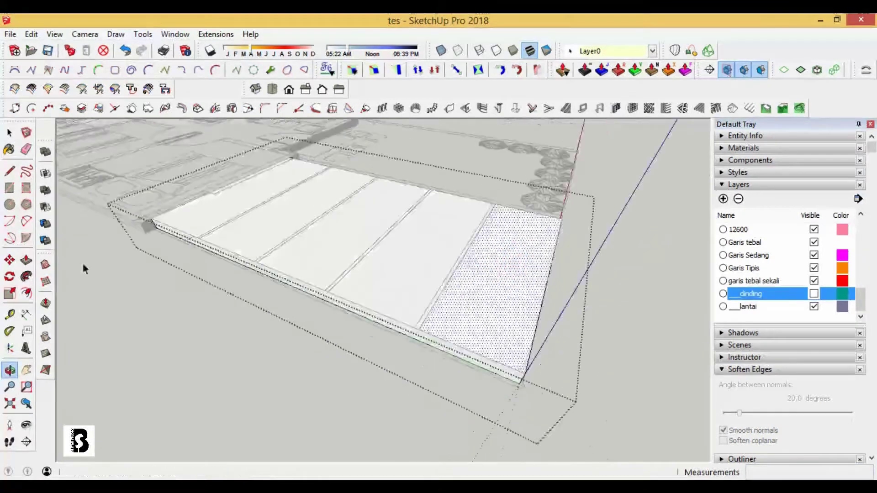
scroll(295, 250, up, 3)
key(p)
scroll(233, 244, up, 2)
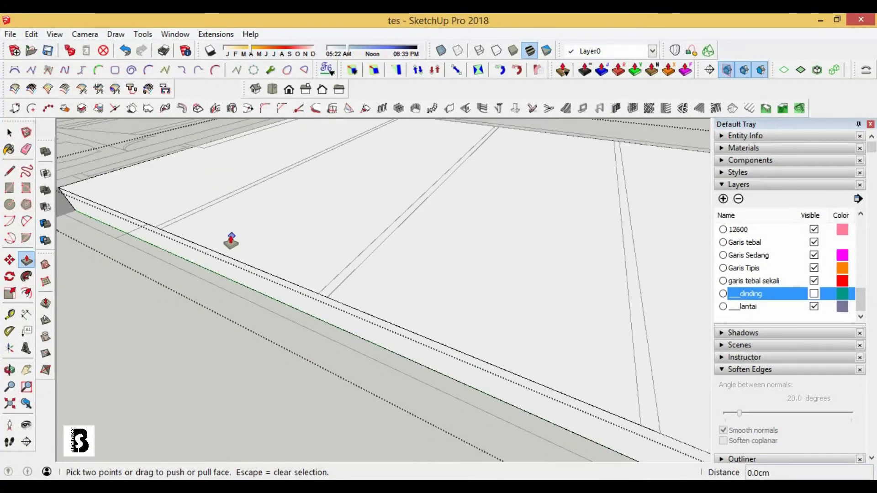
click(9, 132)
scroll(446, 252, down, 3)
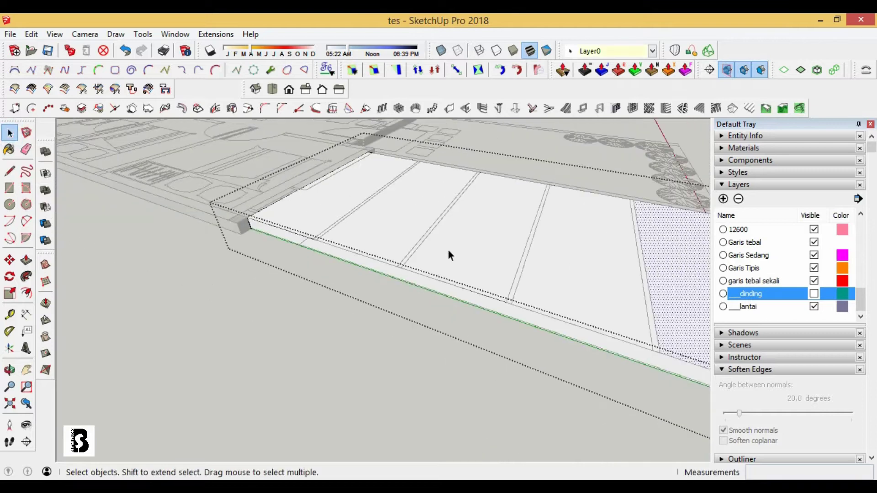
middle_drag(446, 251, 370, 372)
Step: Move the floor strip group 5 cm into place from its corner
click(10, 261)
scroll(231, 227, up, 3)
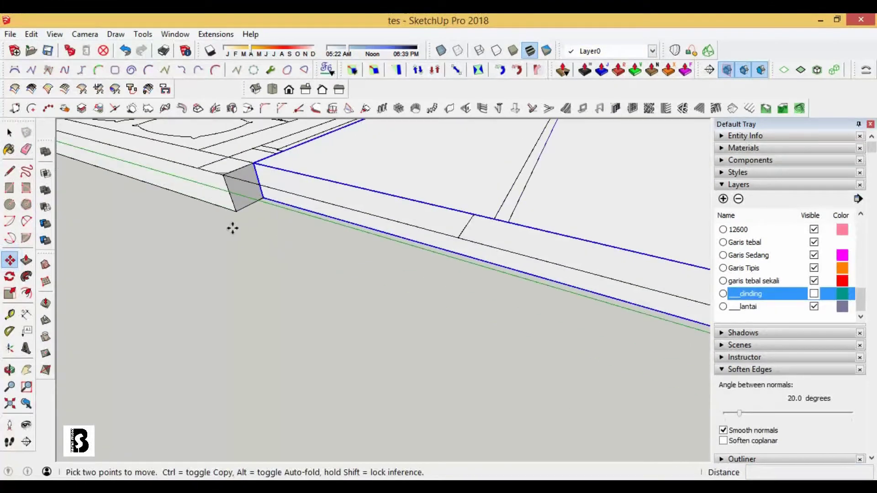
scroll(201, 187, up, 2)
scroll(207, 203, up, 1)
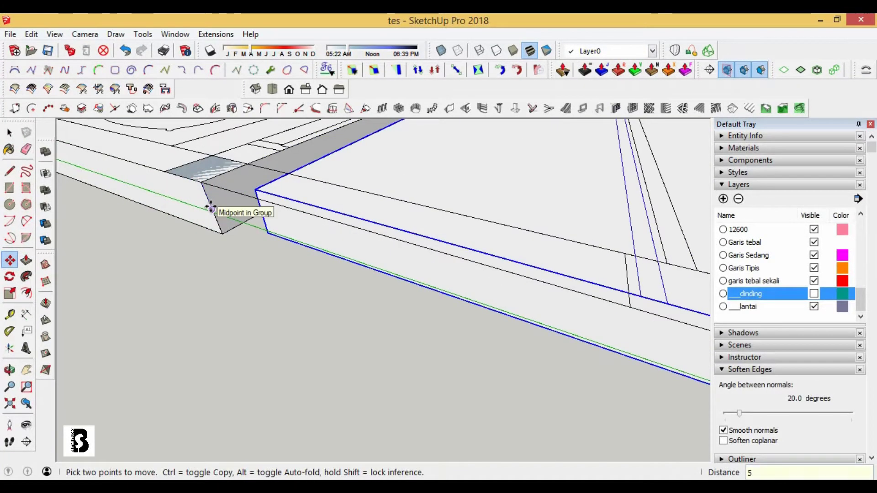
click(210, 208)
mouse_move(409, 179)
middle_down()
mouse_move(272, 172)
mouse_move(288, 270)
middle_up()
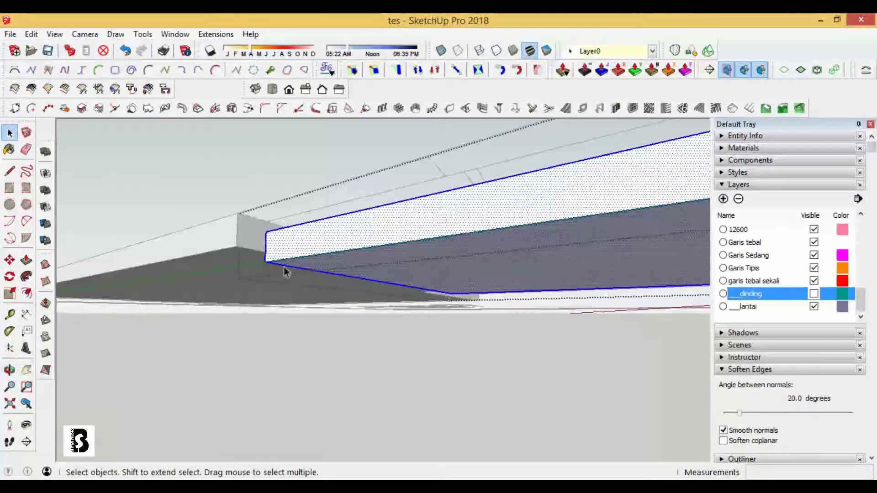
Step: Push the floor strip's top face down 5 cm to form recessed grooves
key(p)
click(246, 265)
click(444, 350)
scroll(399, 249, up, 2)
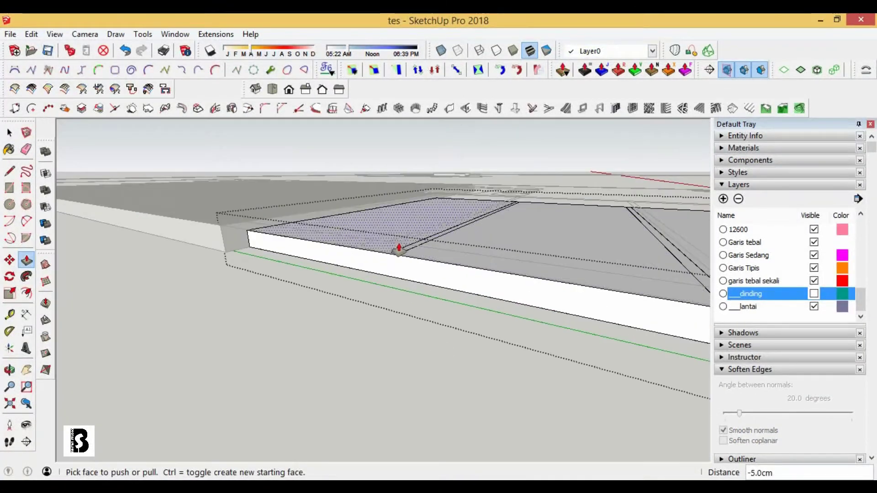
click(397, 265)
scroll(313, 268, down, 3)
scroll(401, 280, up, 2)
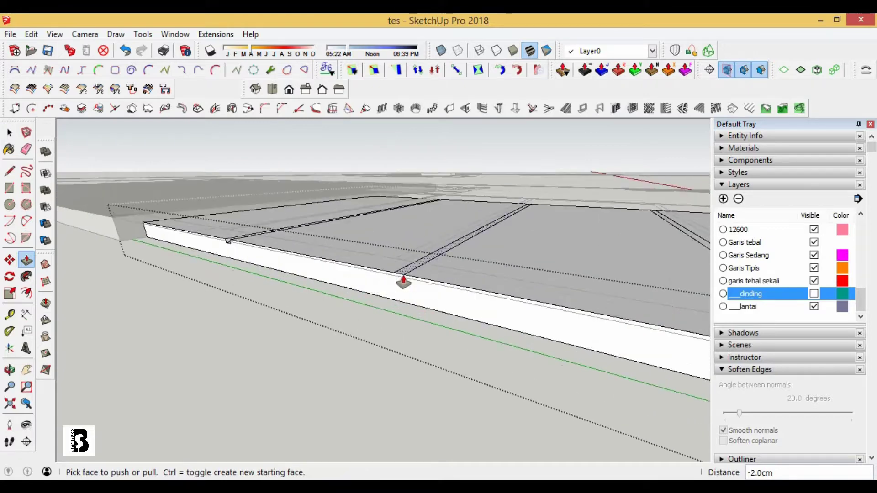
scroll(313, 307, down, 3)
scroll(473, 284, up, 3)
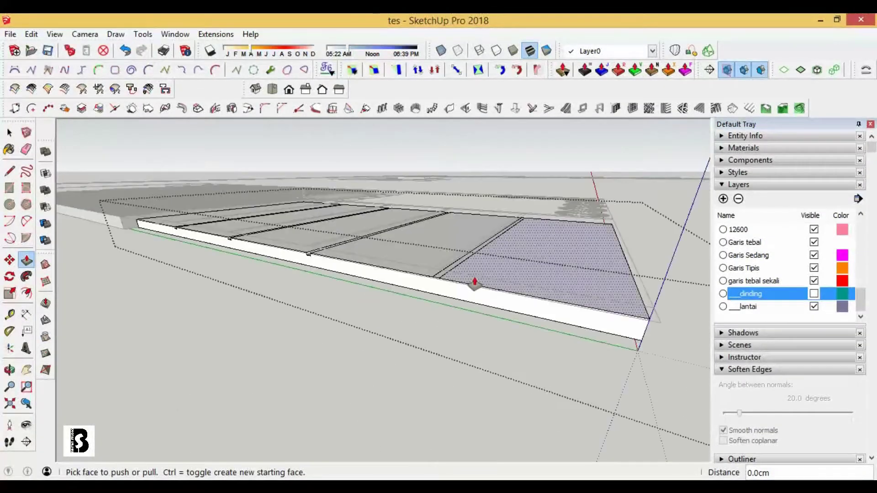
scroll(422, 293, up, 1)
Step: Orbit to a top-down view of the yard and trees
click(9, 132)
middle_drag(524, 143, 391, 302)
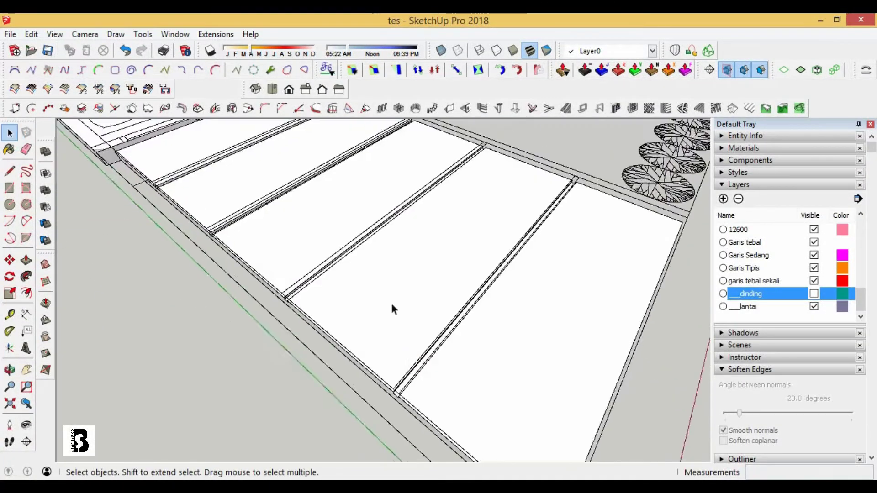
scroll(413, 259, down, 2)
scroll(382, 341, up, 3)
middle_drag(382, 341, 364, 222)
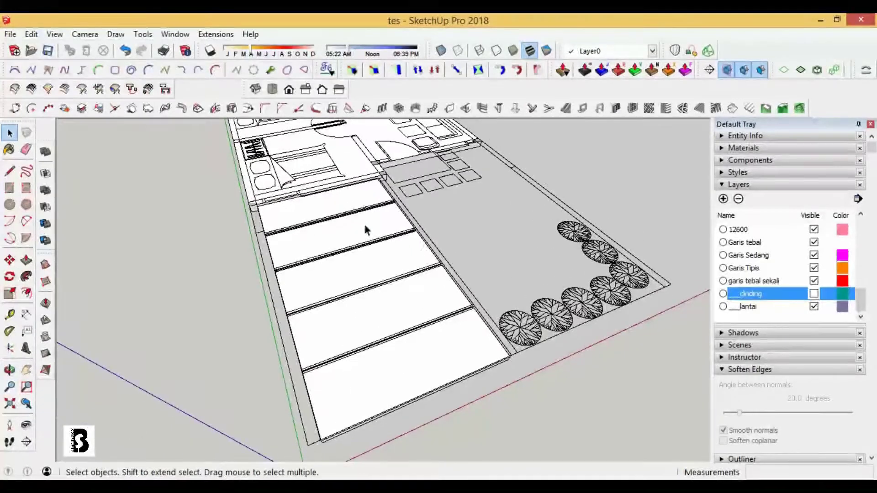
scroll(352, 288, down, 2)
scroll(378, 226, up, 3)
Step: Draw a rectangle covering the tree-lined yard
click(9, 190)
scroll(486, 196, up, 2)
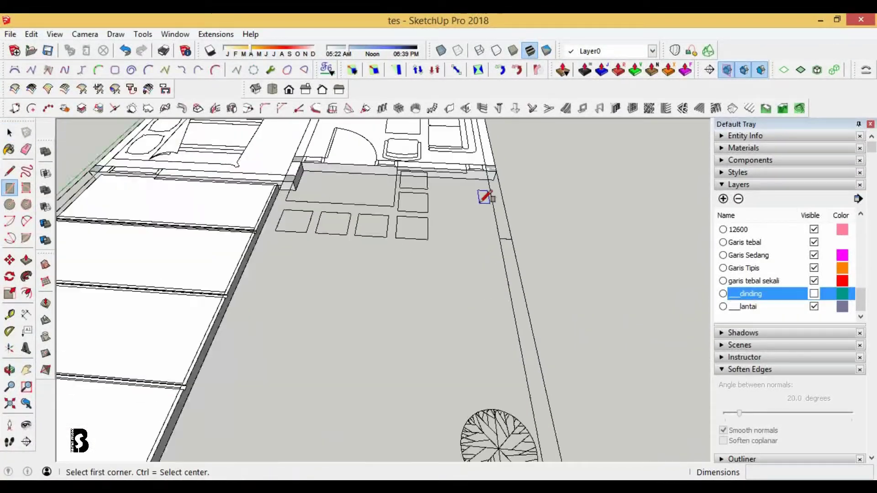
scroll(496, 153, up, 1)
click(494, 157)
scroll(493, 157, down, 2)
click(284, 421)
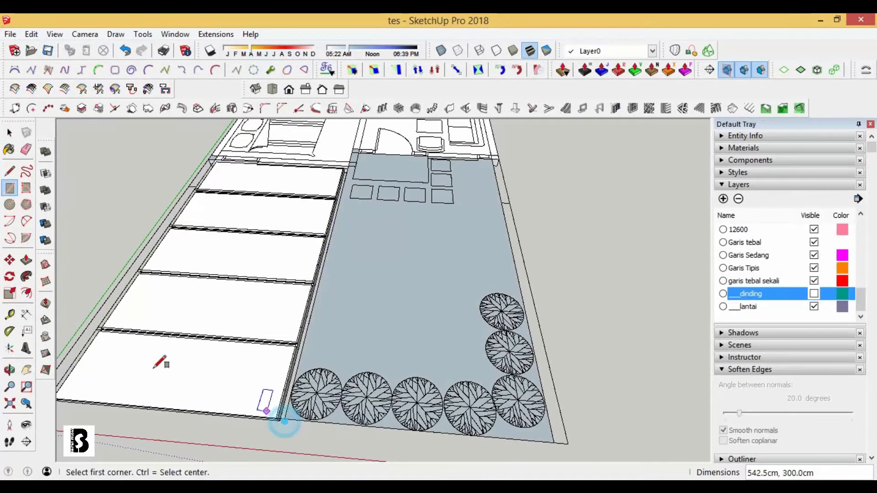
Step: Pull the yard face up into a slab and select it
click(25, 263)
middle_drag(347, 388, 348, 297)
click(348, 297)
click(337, 337)
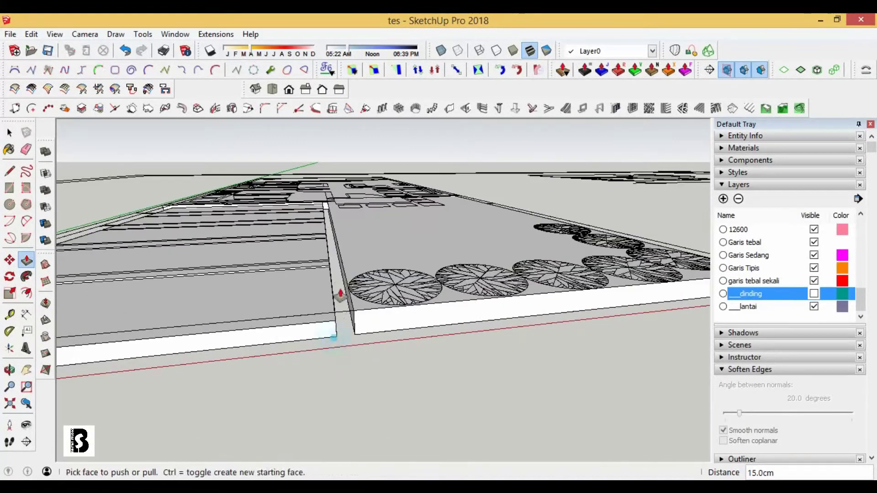
click(336, 293)
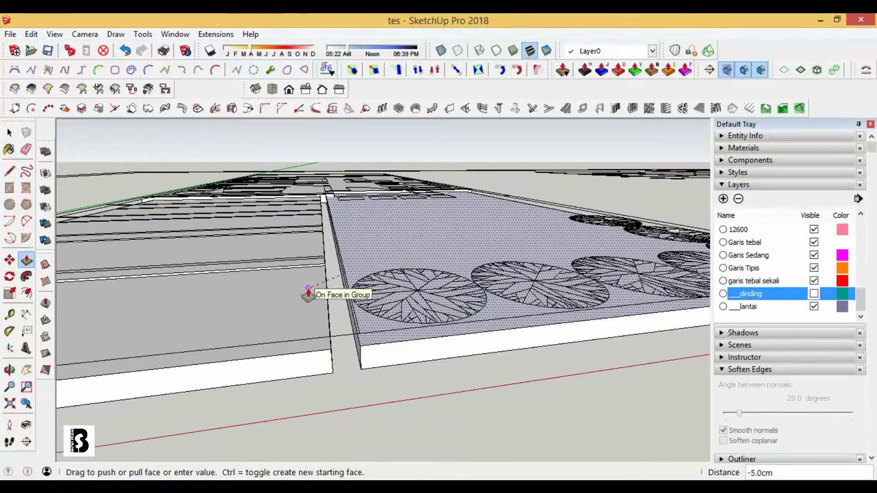
click(9, 133)
click(417, 234)
mouse_move(417, 235)
middle_down()
mouse_move(302, 319)
mouse_move(306, 405)
mouse_move(435, 307)
mouse_move(329, 289)
mouse_move(358, 238)
middle_up()
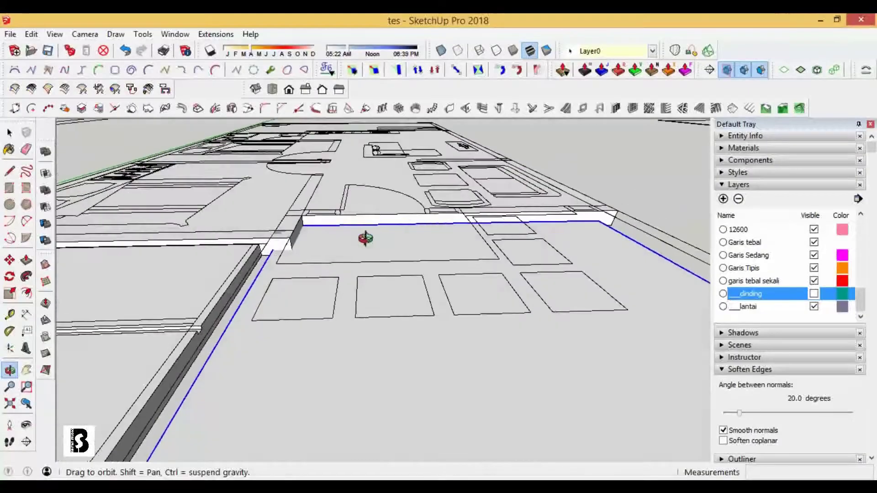
Step: Draw a rectangle over the terrace and push/pull it into a 10 cm slab
key(r)
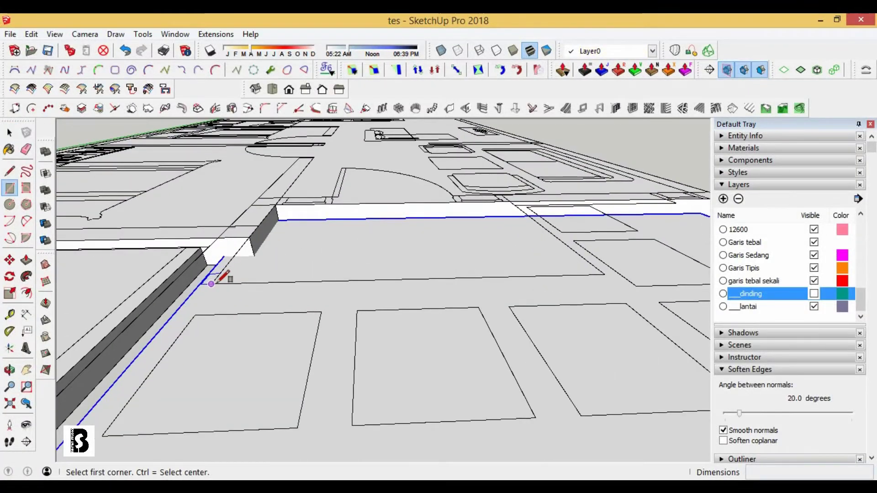
click(220, 277)
middle_drag(220, 278, 470, 307)
scroll(538, 199, up, 2)
click(538, 200)
click(25, 261)
click(273, 368)
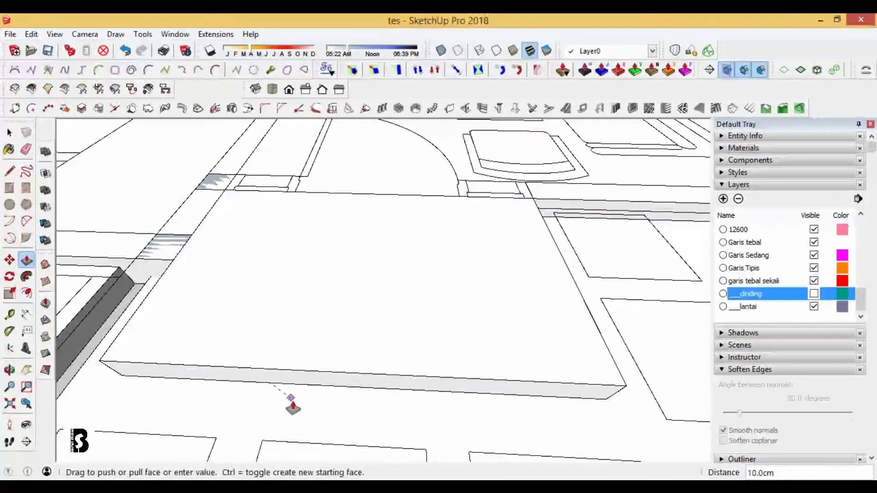
click(243, 384)
Step: Draw a rectangle over the first square pad and pull it into a 10 cm block
click(215, 366)
key(space)
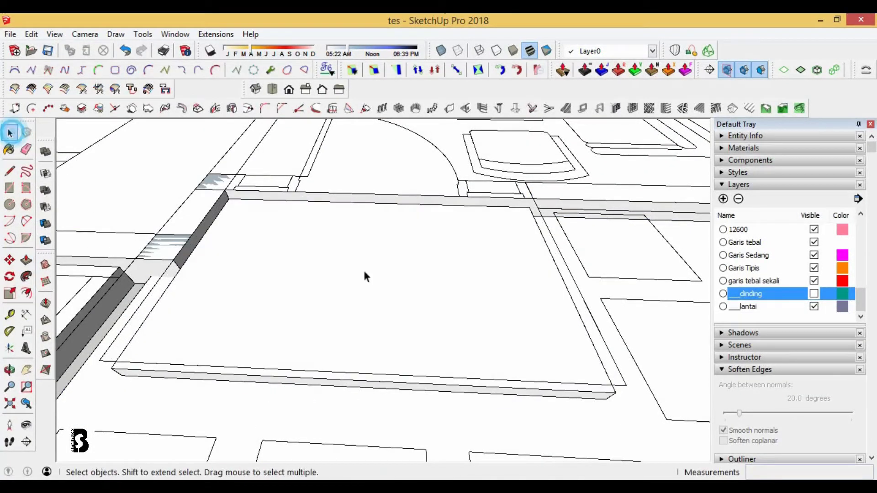
right_click(368, 272)
click(415, 134)
scroll(414, 270, up, 1)
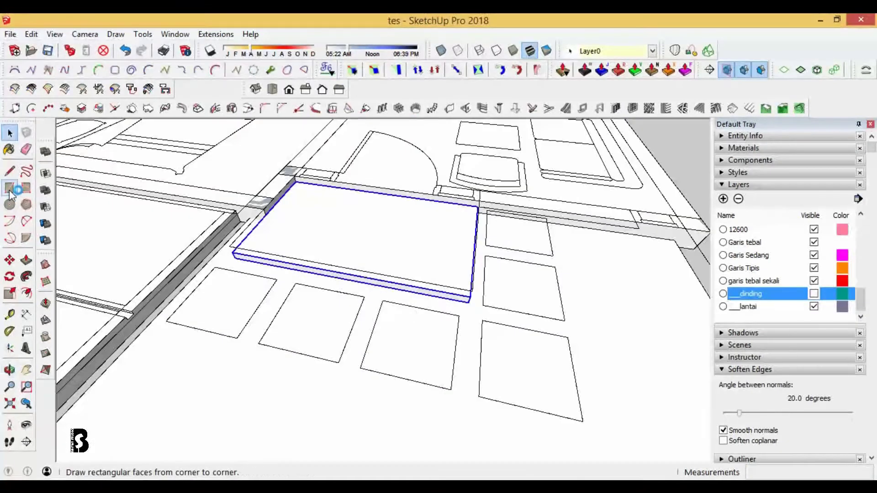
click(237, 338)
click(26, 260)
drag(215, 301, 208, 385)
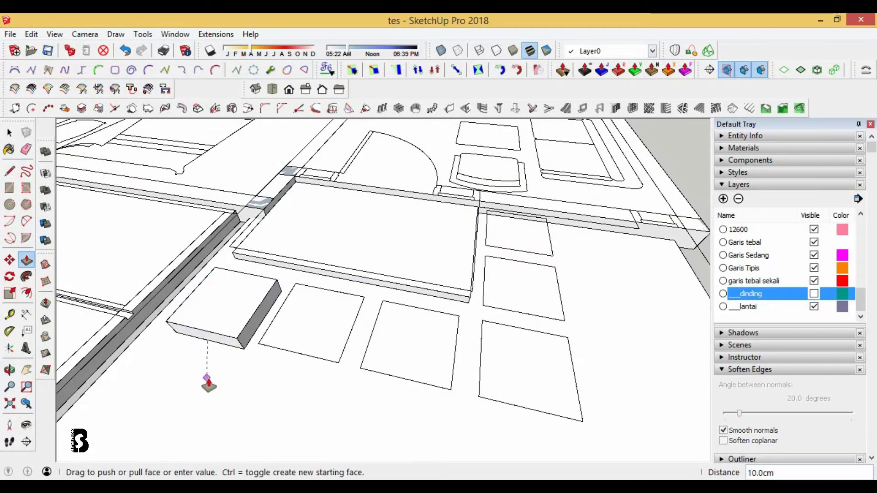
Step: Group the pad block and Ctrl-move copies of it across the neighbouring squares
triple_click(220, 307)
right_click(220, 309)
click(282, 131)
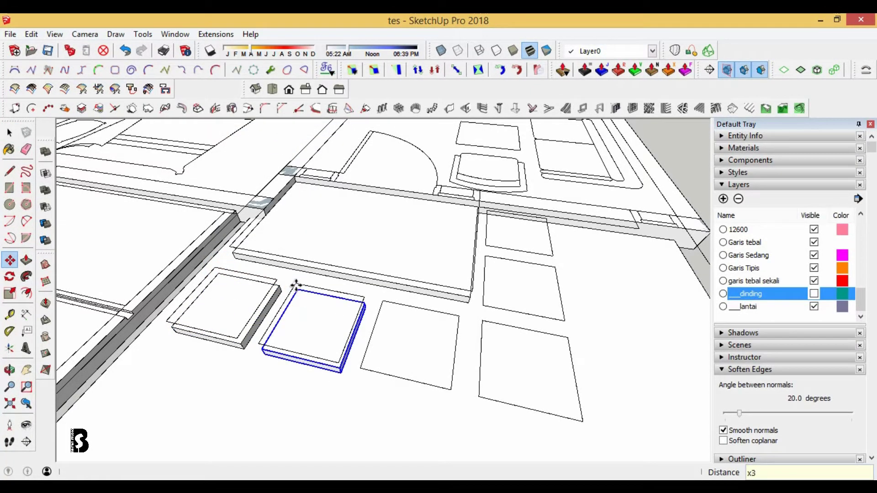
click(341, 401)
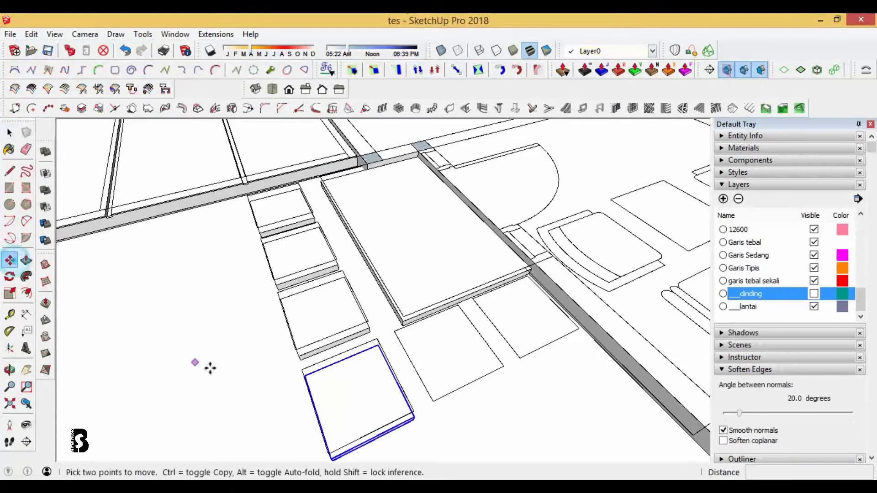
middle_drag(210, 368, 389, 384)
key(ctrl)
click(356, 410)
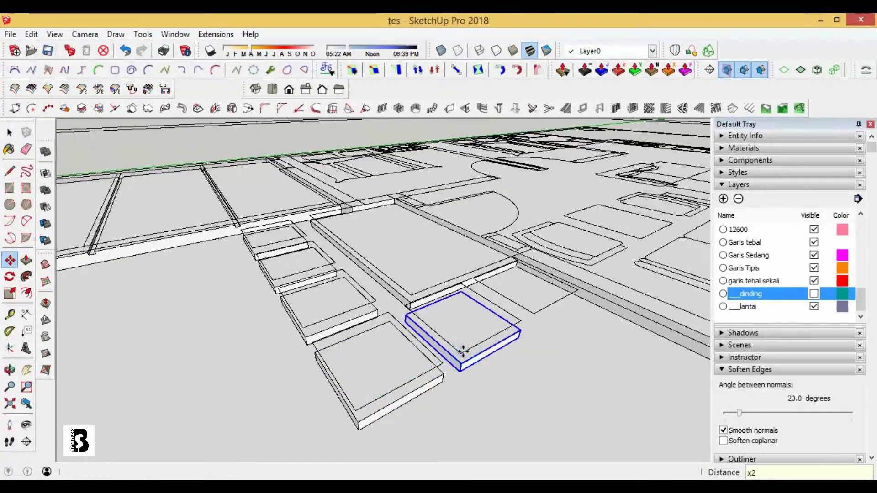
mouse_move(141, 155)
middle_down()
mouse_move(432, 204)
mouse_move(644, 342)
mouse_move(374, 293)
mouse_move(416, 247)
middle_up()
key(space)
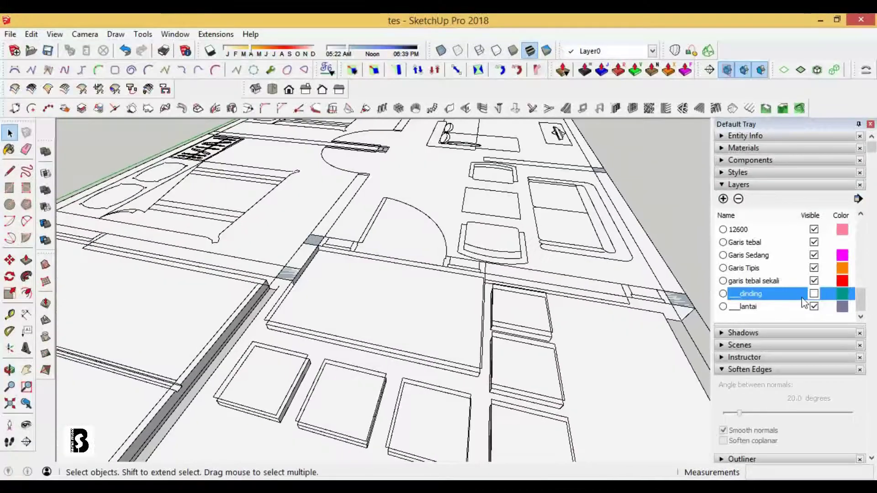
Step: Make the dinding wall layer visible again and add a new layer named ___cad
click(813, 294)
scroll(441, 221, down, 5)
scroll(212, 215, down, 5)
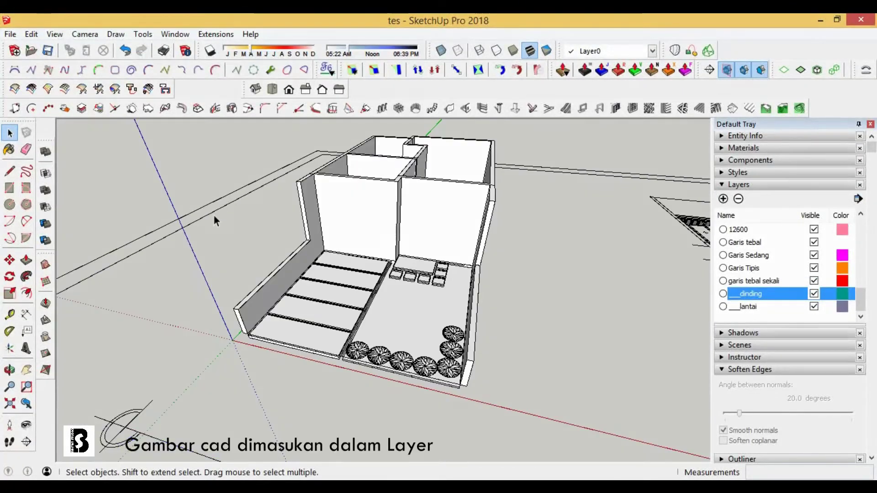
click(722, 199)
text(___ca)
Step: Assign the imported CAD plan linework to the ___cad layer
click(554, 170)
click(652, 50)
click(626, 84)
click(600, 233)
Step: Hide the ___cad layer to view the house without the plan, then show it again
click(814, 306)
middle_drag(438, 301, 458, 309)
drag(458, 308, 665, 332)
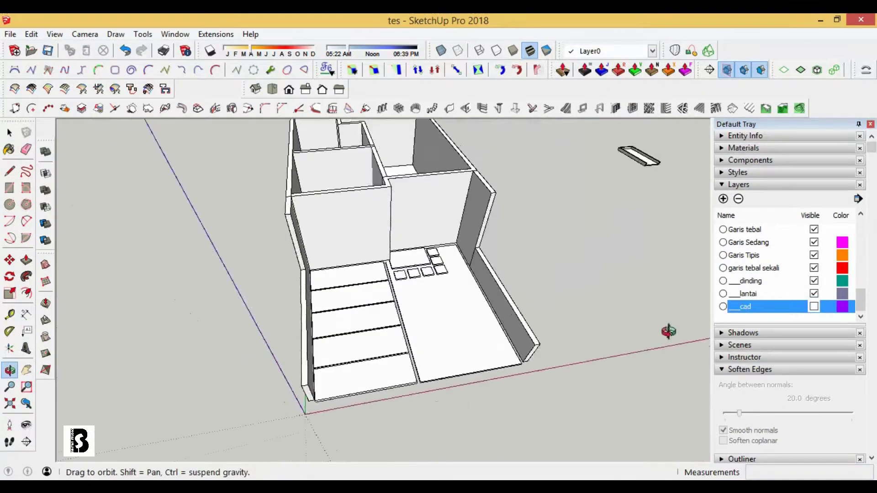
key(space)
click(814, 306)
scroll(382, 429, up, 3)
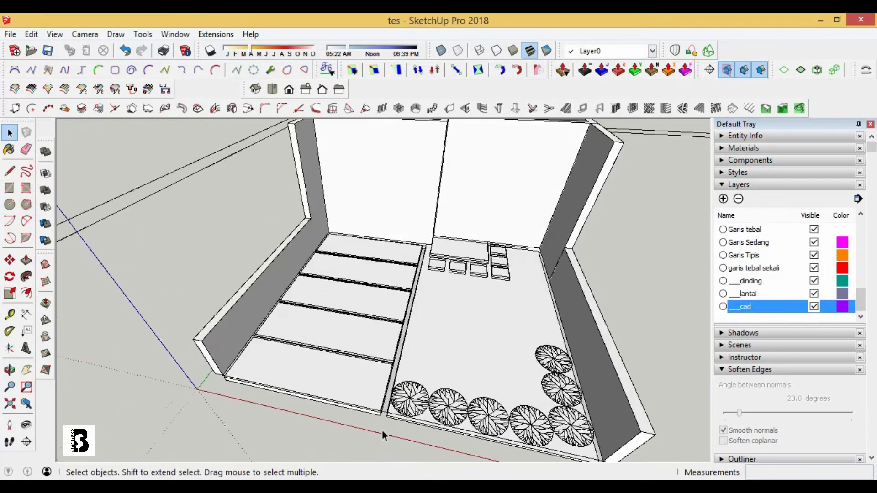
scroll(382, 429, up, 3)
click(10, 187)
mouse_move(320, 274)
middle_down()
mouse_move(449, 114)
mouse_move(434, 169)
middle_up()
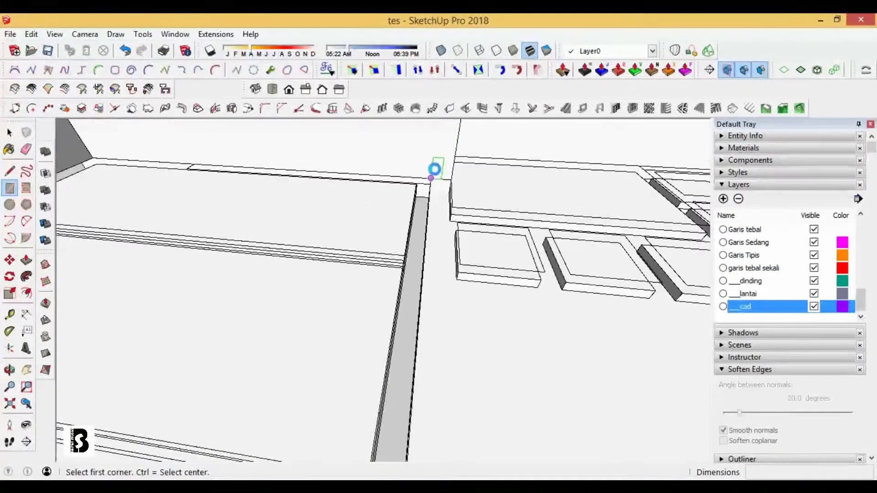
Step: Draw a 457.1 x 5 cm strip in the gap, pull it up 15 cm and group it
scroll(438, 292, down, 3)
scroll(411, 322, up, 3)
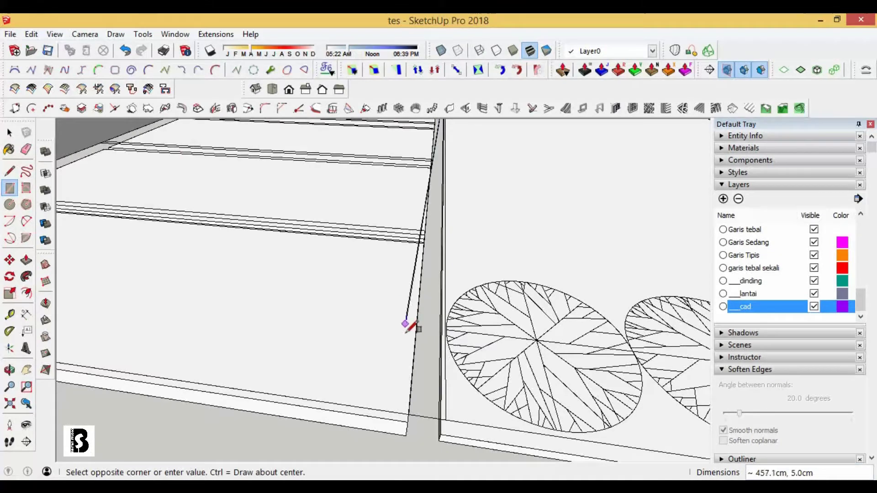
click(409, 407)
click(427, 421)
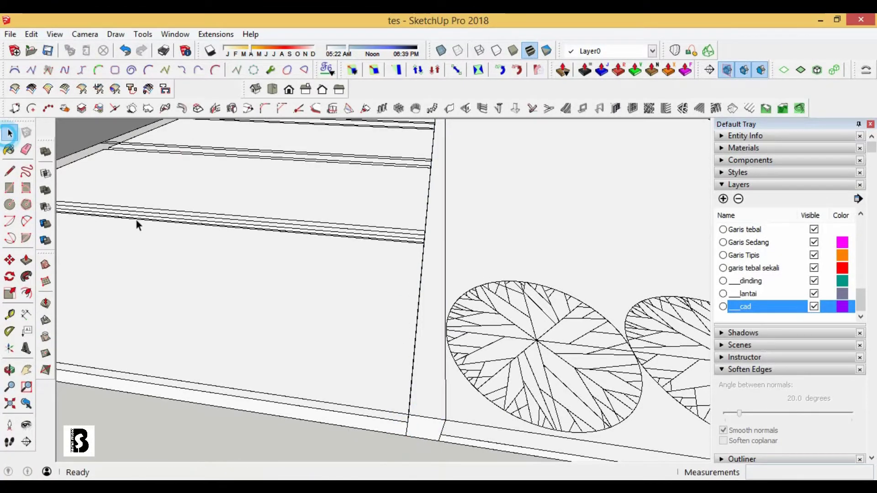
click(431, 280)
right_click(431, 280)
click(505, 132)
Step: Orbit out and settle the view on the front elevation with door D10
scroll(274, 221, down, 5)
mouse_move(274, 221)
middle_down()
mouse_move(454, 305)
mouse_move(481, 333)
mouse_move(317, 229)
mouse_move(292, 325)
mouse_move(378, 284)
mouse_move(506, 280)
mouse_move(344, 274)
mouse_move(352, 261)
middle_up()
scroll(497, 333, down, 5)
scroll(482, 297, up, 5)
middle_drag(481, 297, 395, 352)
scroll(442, 313, up, 2)
scroll(443, 313, up, 3)
mouse_move(442, 313)
middle_down()
mouse_move(566, 241)
mouse_move(478, 300)
middle_up()
scroll(435, 391, up, 3)
scroll(435, 391, up, 2)
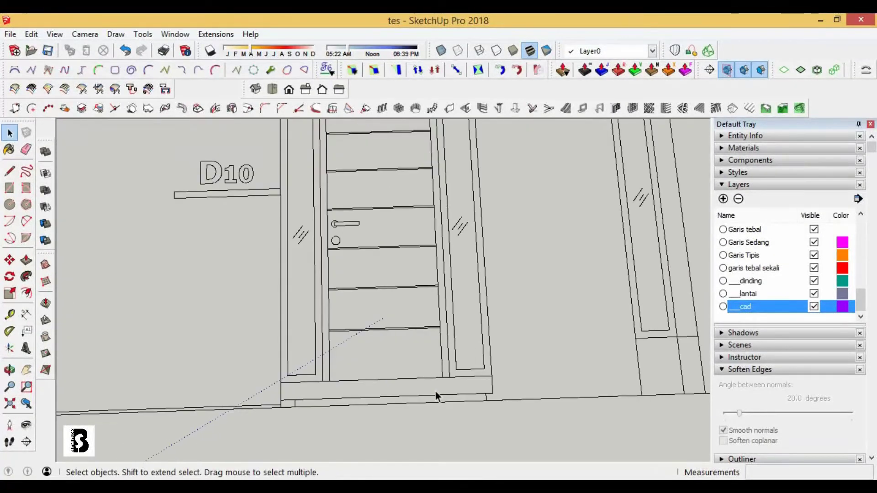
Step: Draw a rectangle over the glass side panel beside door D10
scroll(435, 391, down, 2)
key(r)
click(314, 158)
scroll(329, 151, up, 2)
click(338, 388)
scroll(338, 388, down, 2)
scroll(315, 151, up, 2)
click(315, 150)
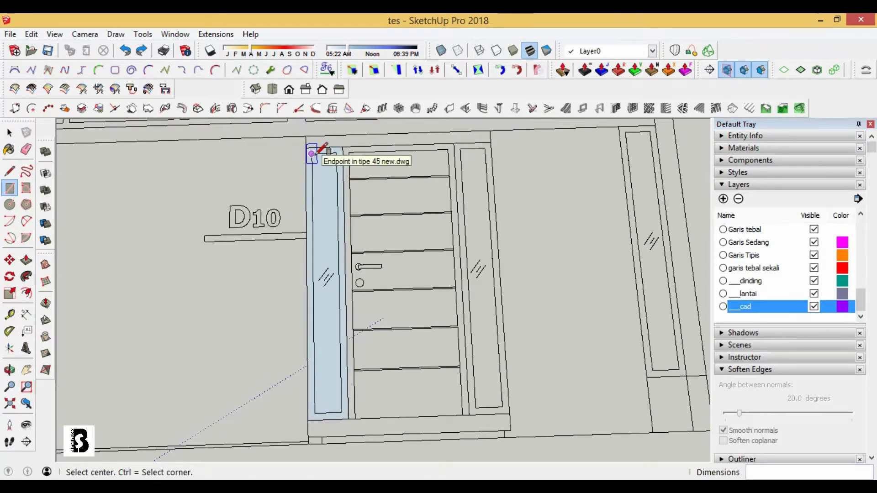
Step: Group the side panel strip and push/pull it into a 15 cm box
middle_drag(320, 206, 374, 182)
scroll(374, 182, up, 2)
double_click(405, 180)
scroll(372, 188, up, 2)
right_click(372, 187)
click(442, 142)
key(p)
drag(408, 190, 410, 167)
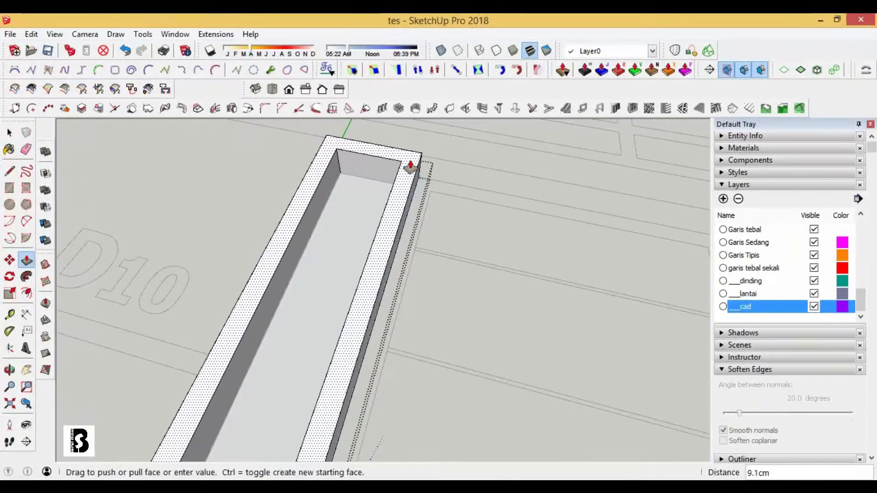
key(Return)
key(space)
Step: Paint the panel box's inner face Translucent Glass Gray
click(318, 221)
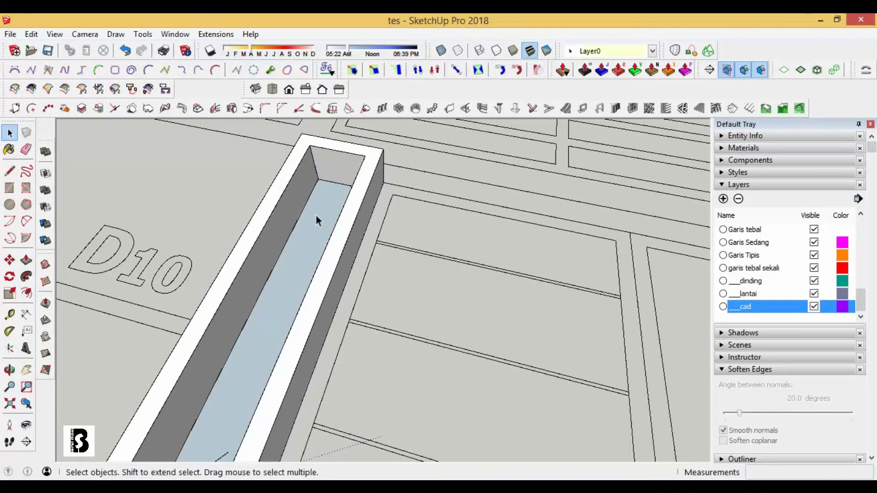
scroll(324, 191, down, 3)
click(10, 132)
middle_drag(228, 228, 260, 293)
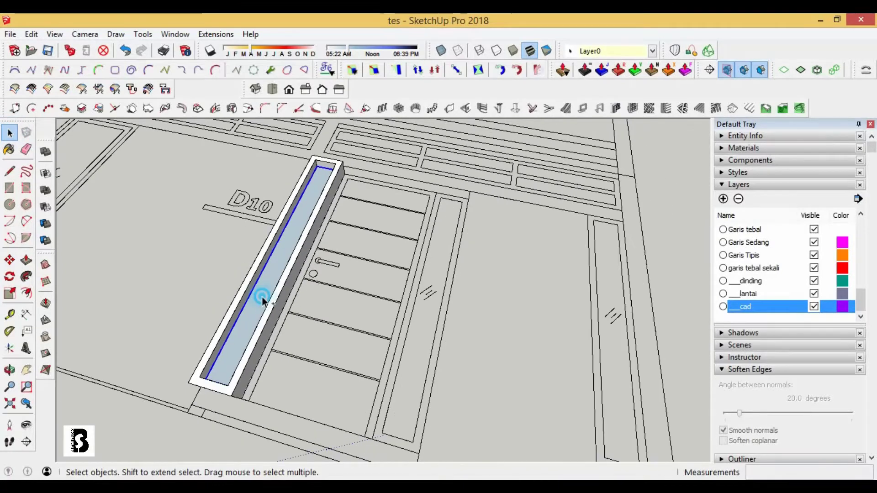
key(b)
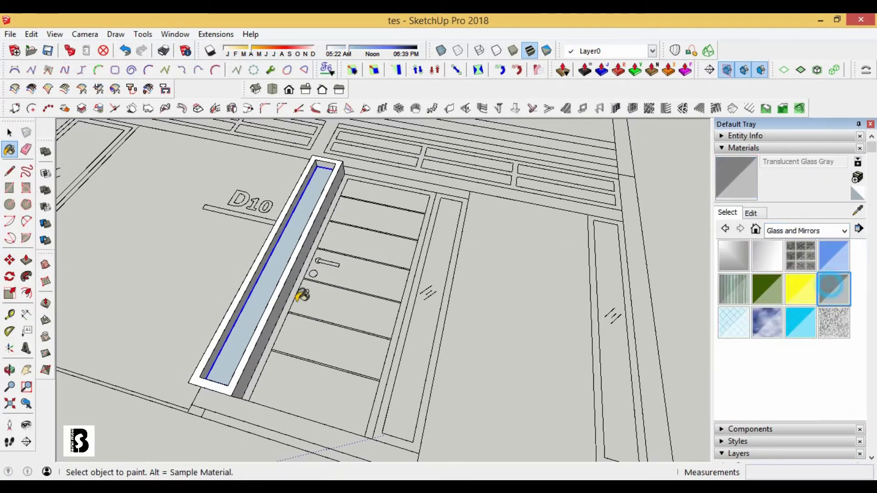
click(280, 260)
middle_drag(280, 260, 328, 283)
key(space)
Step: Copy the glazed panel box onto the right-hand side panel of door D10
scroll(365, 154, up, 2)
click(10, 259)
scroll(329, 375, down, 2)
click(329, 375)
key(ctrl)
click(505, 381)
middle_drag(505, 382, 392, 313)
Step: Copy the panel box again onto the far window opening to the right
scroll(392, 313, up, 3)
scroll(273, 160, up, 2)
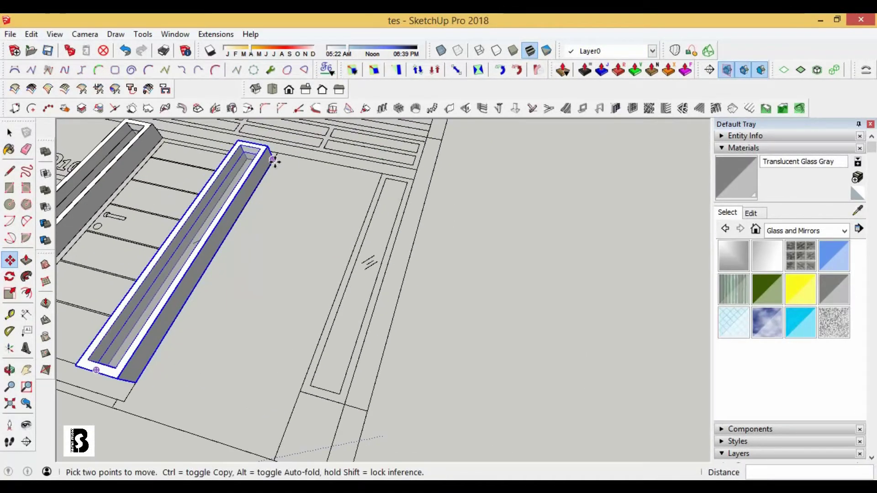
click(273, 160)
middle_drag(273, 160, 229, 283)
scroll(378, 192, up, 3)
scroll(384, 195, up, 2)
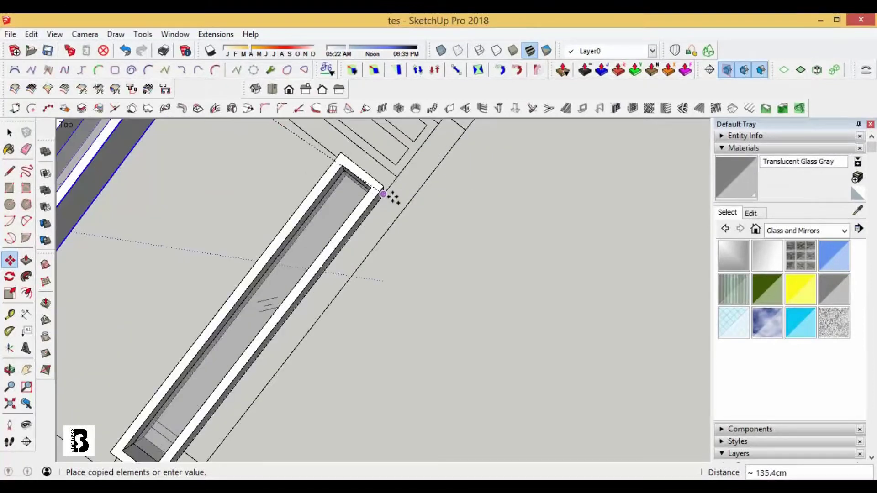
click(382, 195)
scroll(382, 194, down, 3)
middle_drag(382, 194, 310, 206)
scroll(310, 205, up, 3)
Step: Try moving the copied box's end face, cancel, and orbit to a top-down view of the doors
key(space)
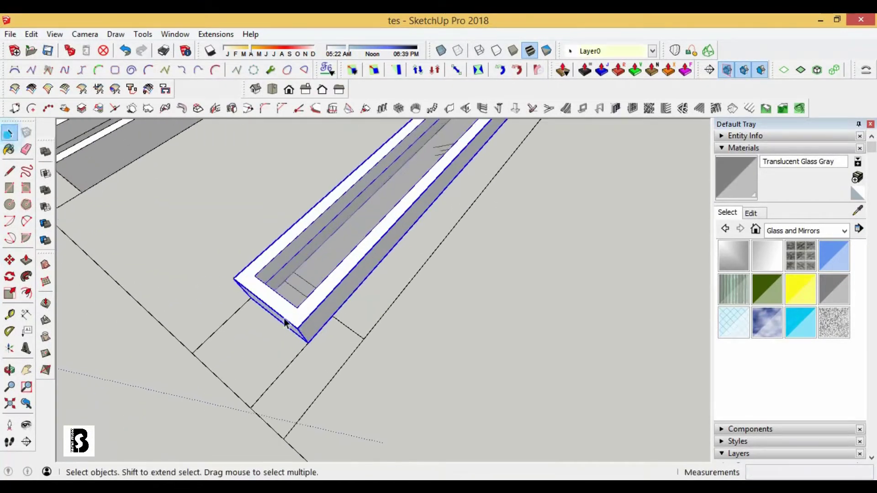
scroll(265, 298, up, 2)
double_click(264, 298)
click(310, 344)
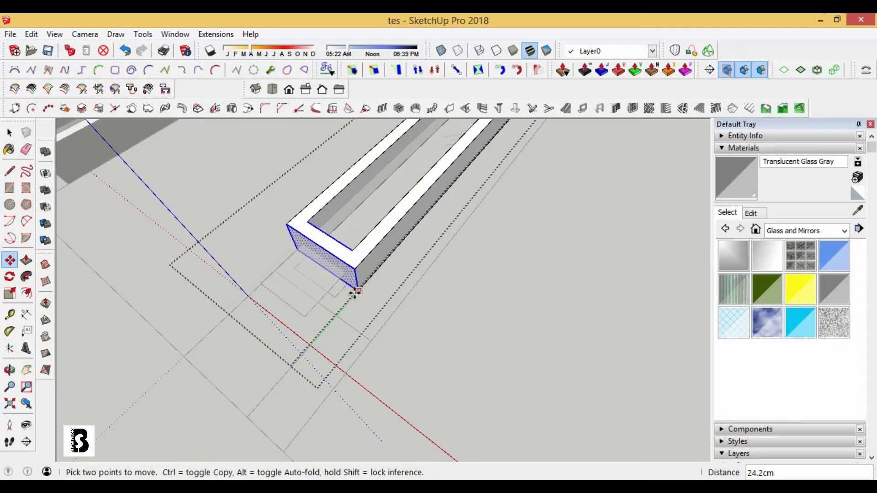
click(8, 134)
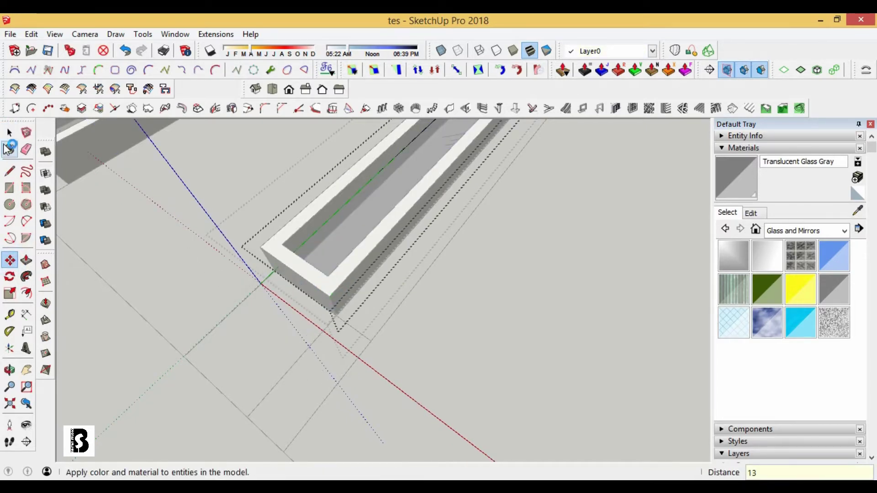
scroll(542, 327, down, 5)
scroll(322, 273, down, 3)
mouse_move(323, 272)
middle_down()
mouse_move(492, 258)
mouse_move(441, 302)
middle_up()
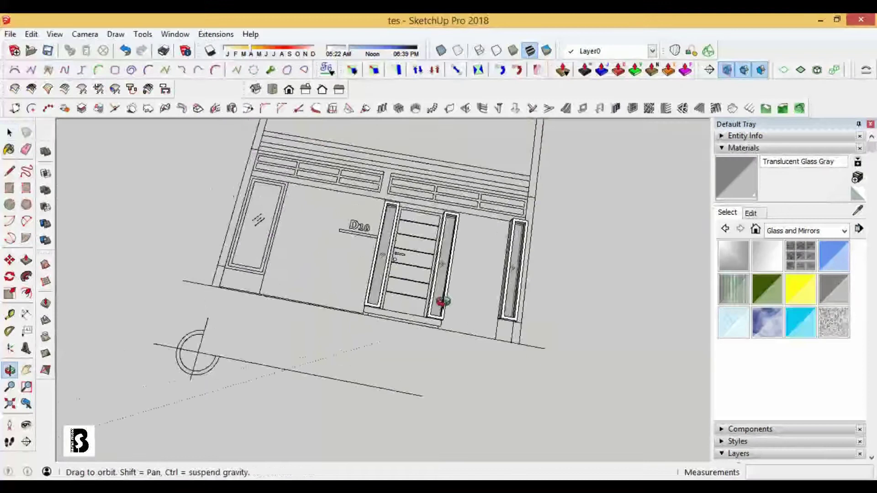
scroll(373, 314, up, 4)
Step: Draw a rectangle over the door D10 leaf opening
scroll(391, 281, up, 2)
key(r)
click(299, 155)
scroll(390, 348, up, 2)
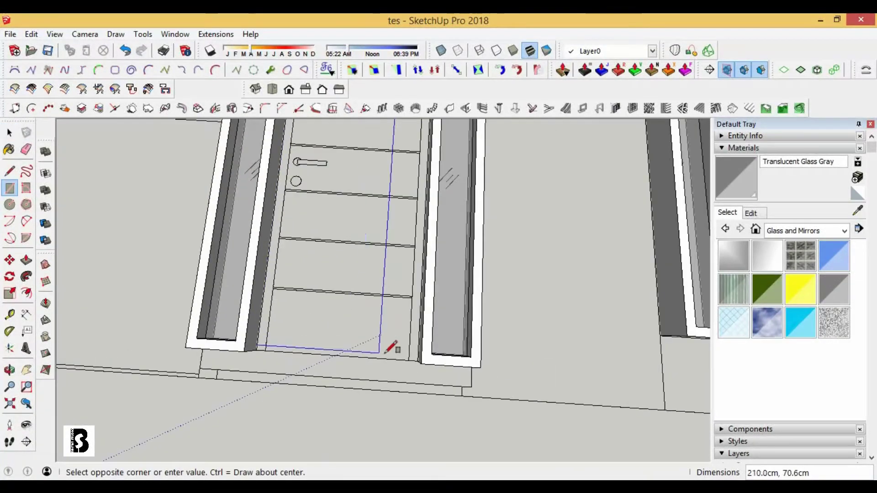
middle_drag(385, 353, 442, 346)
scroll(442, 352, down, 3)
scroll(274, 147, up, 1)
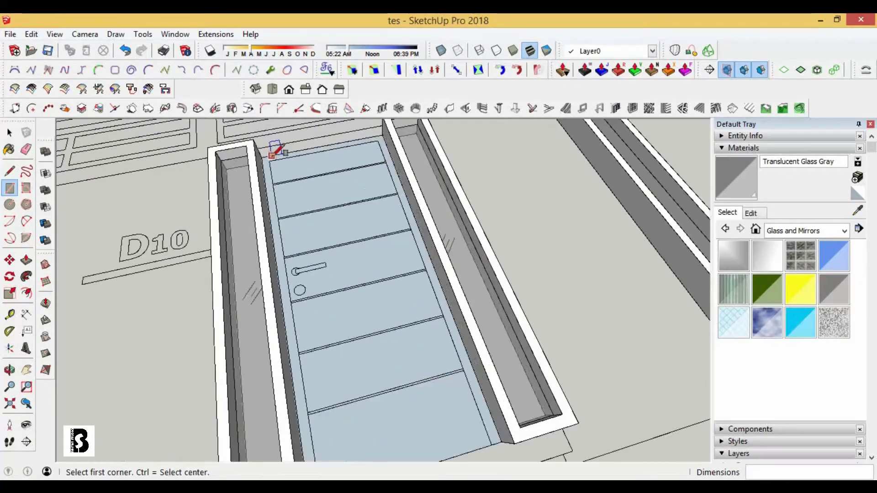
click(269, 161)
scroll(413, 325, up, 3)
Step: Select the door leaf and side frame faces, checking their context menus
click(413, 325)
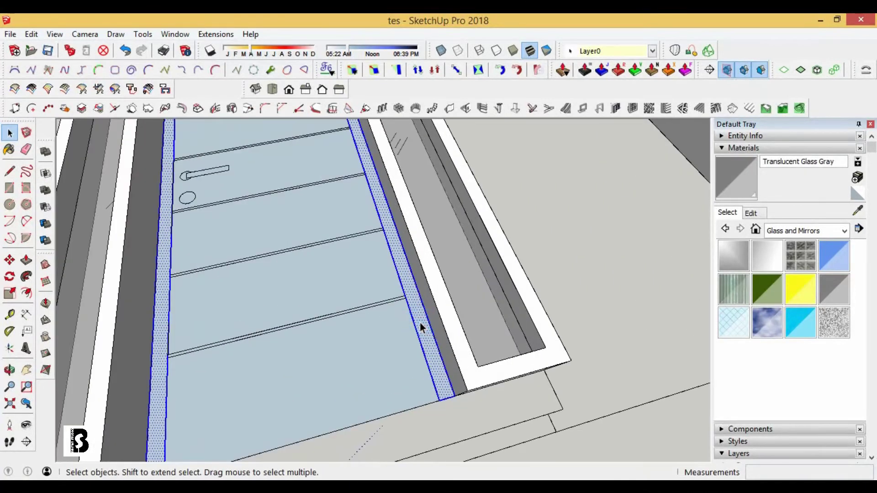
right_click(419, 322)
scroll(382, 362, up, 2)
right_click(383, 362)
key(Escape)
click(431, 347)
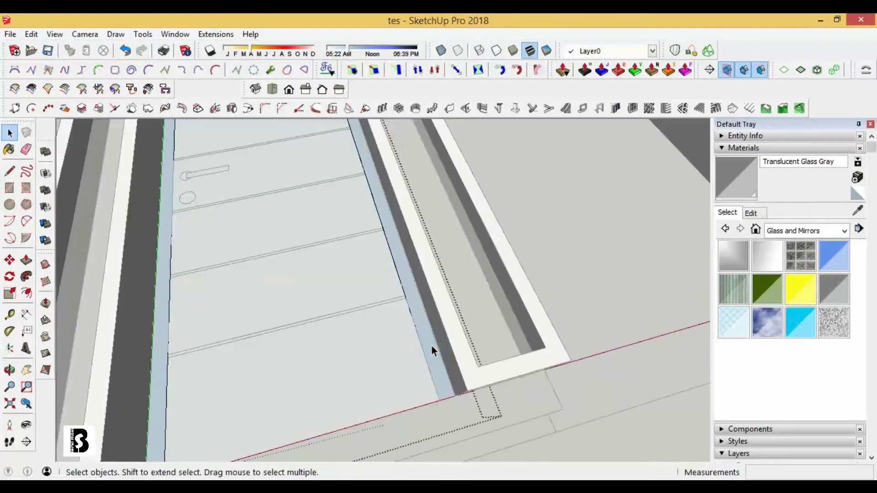
key(p)
key(space)
Step: Pull the door leaf face up into a 4 cm thick slab, then view from the top
scroll(319, 242, down, 5)
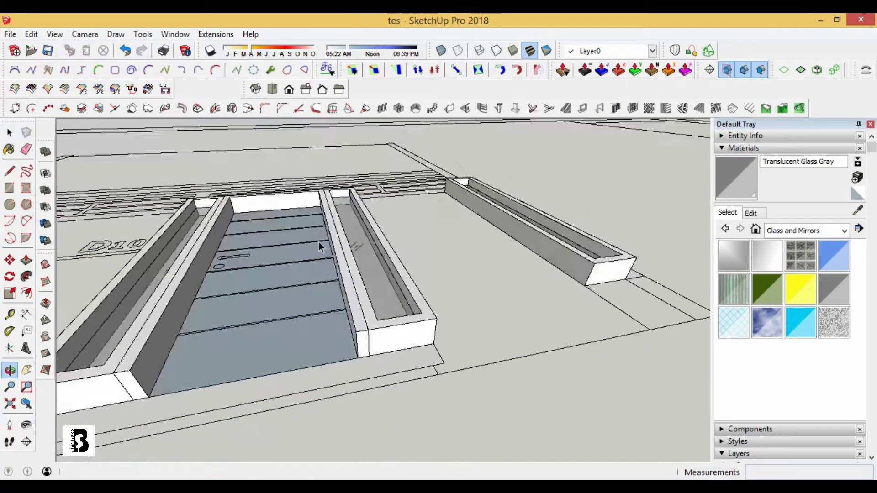
scroll(248, 350, up, 2)
click(248, 350)
key(p)
click(252, 361)
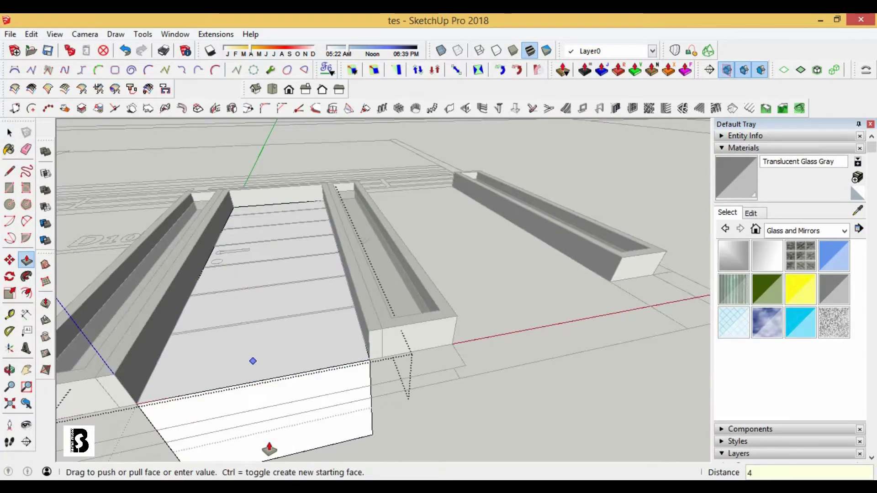
key(Return)
key(space)
key(F2)
Step: Draw a panel line across the door leaf and Move-copy it to a second position
key(l)
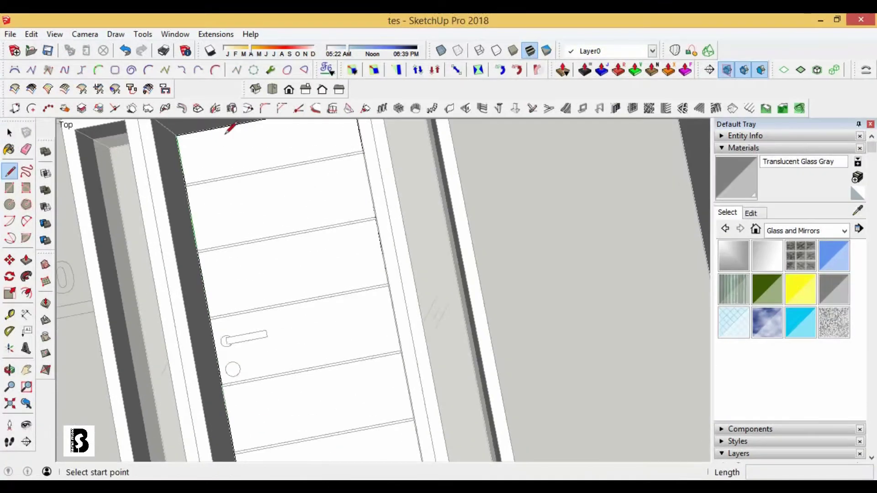
click(190, 176)
middle_drag(190, 177, 356, 165)
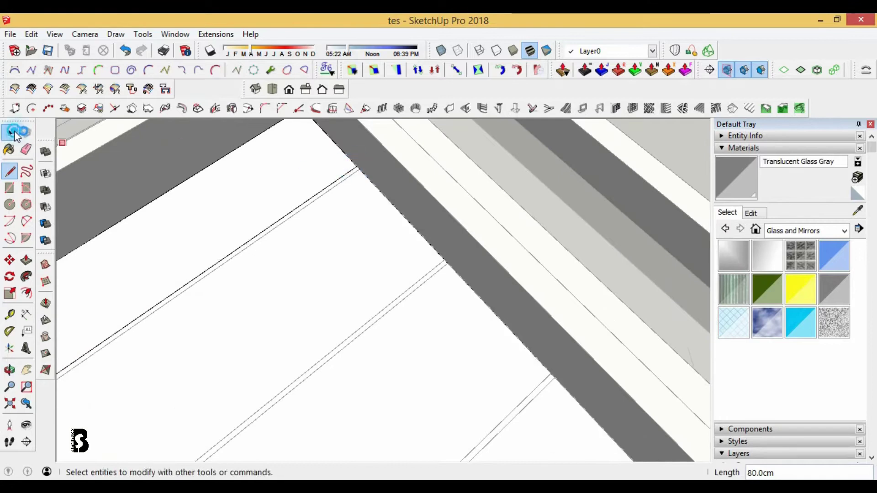
click(5, 262)
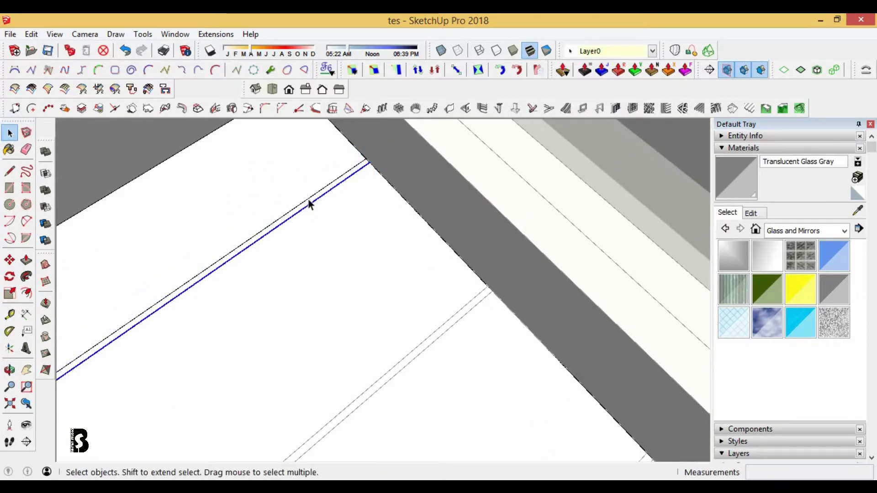
click(487, 286)
Step: Recess the first two thin strip faces into the door leaf as grooves
scroll(338, 199, down, 5)
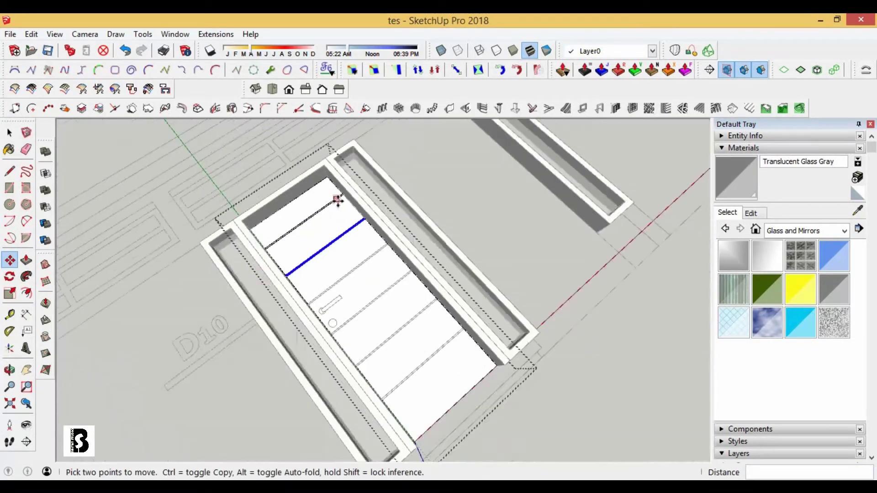
mouse_move(310, 229)
middle_down()
mouse_move(391, 363)
mouse_move(317, 342)
middle_up()
scroll(317, 343, up, 5)
key(p)
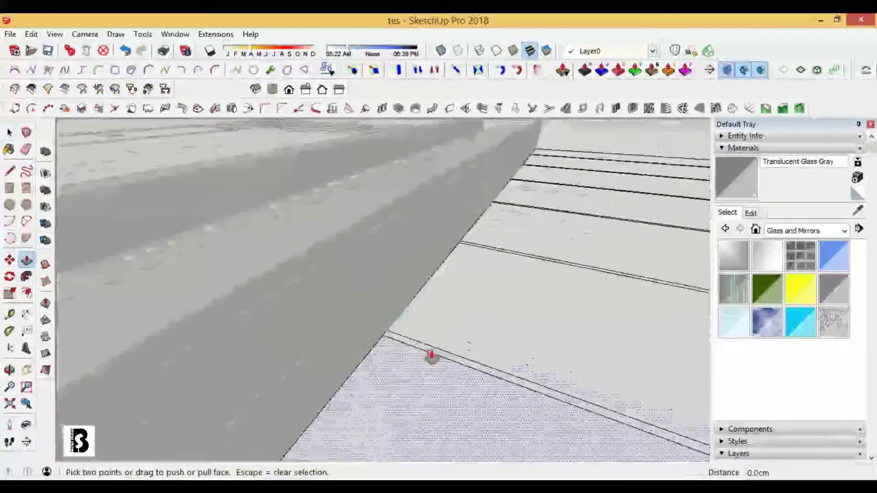
click(431, 356)
click(425, 344)
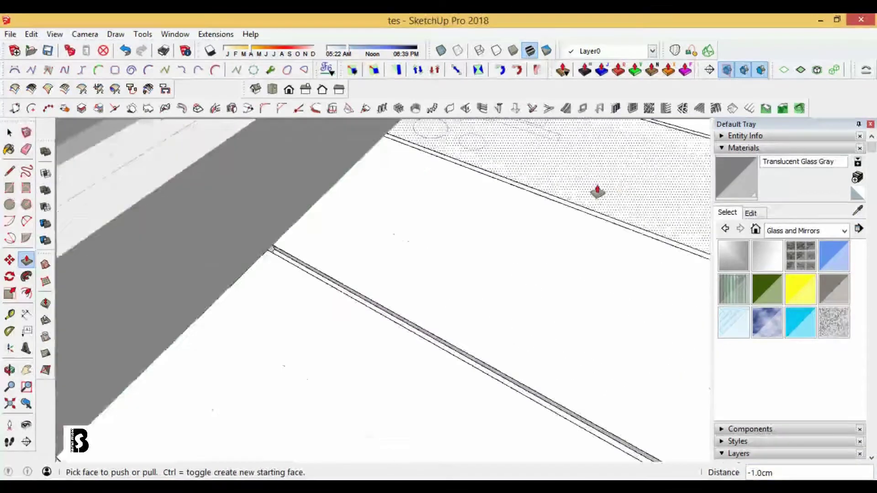
scroll(597, 190, up, 3)
click(554, 201)
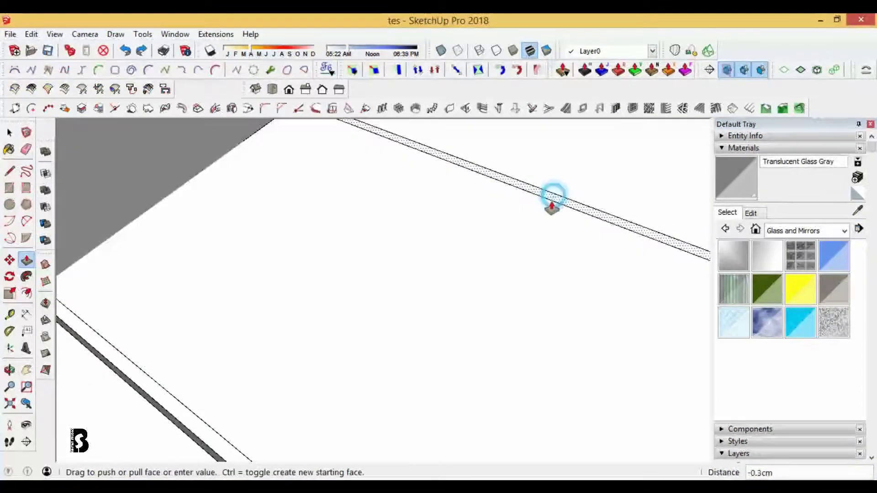
click(350, 320)
Step: Push the remaining strip faces in by 1 cm and return to Select
mouse_move(351, 319)
middle_down()
mouse_move(662, 246)
mouse_move(415, 262)
middle_up()
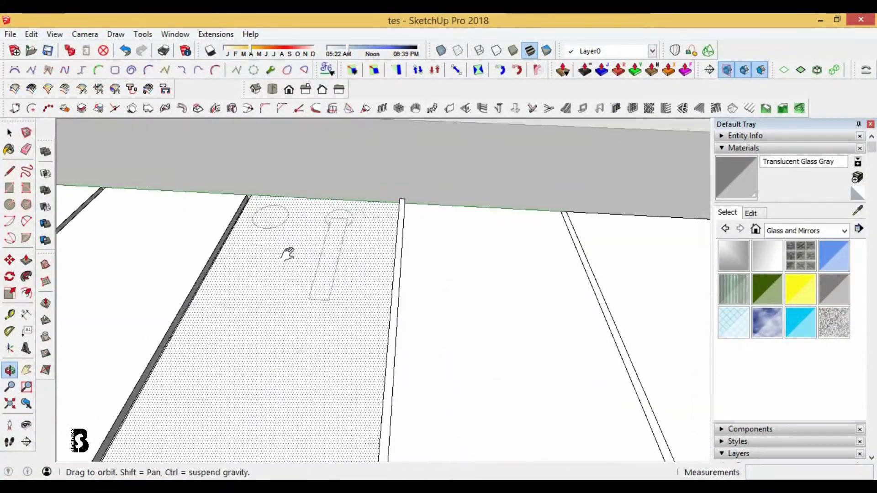
scroll(407, 265, up, 2)
click(400, 271)
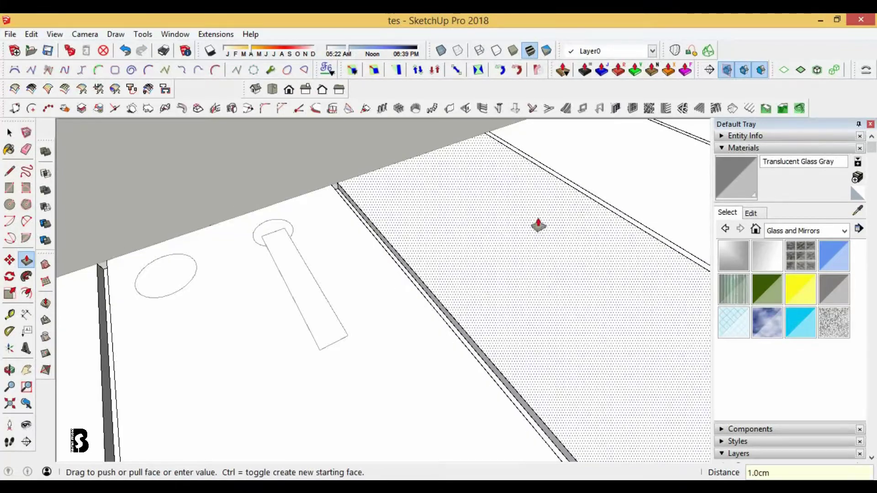
click(583, 206)
scroll(561, 224, up, 2)
scroll(628, 173, up, 2)
click(628, 172)
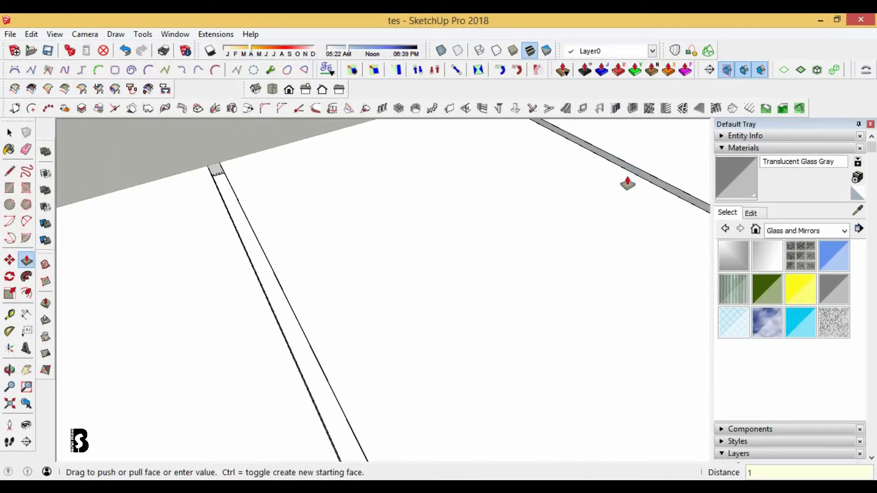
key(Return)
scroll(625, 187, down, 2)
key(space)
scroll(401, 234, down, 5)
scroll(417, 240, down, 3)
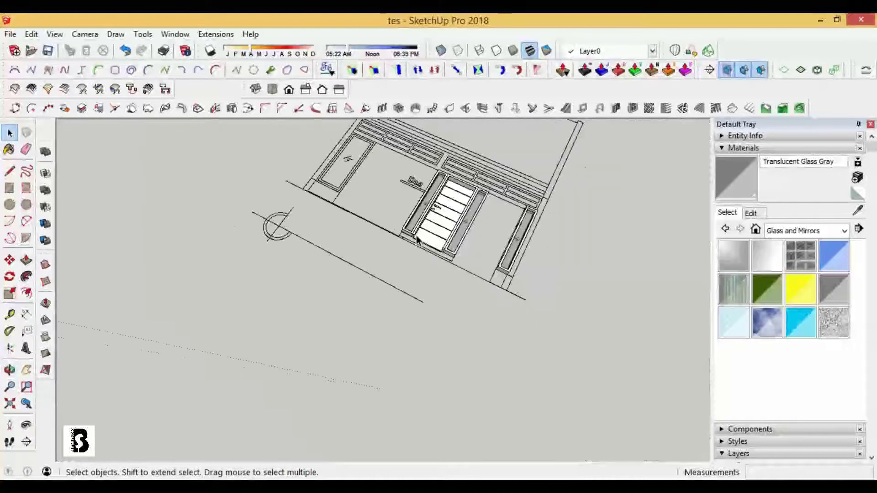
scroll(417, 240, up, 2)
Step: Pull the handle circle into a short cylinder and make it a group
scroll(450, 162, up, 2)
scroll(365, 210, up, 4)
key(c)
scroll(256, 252, up, 3)
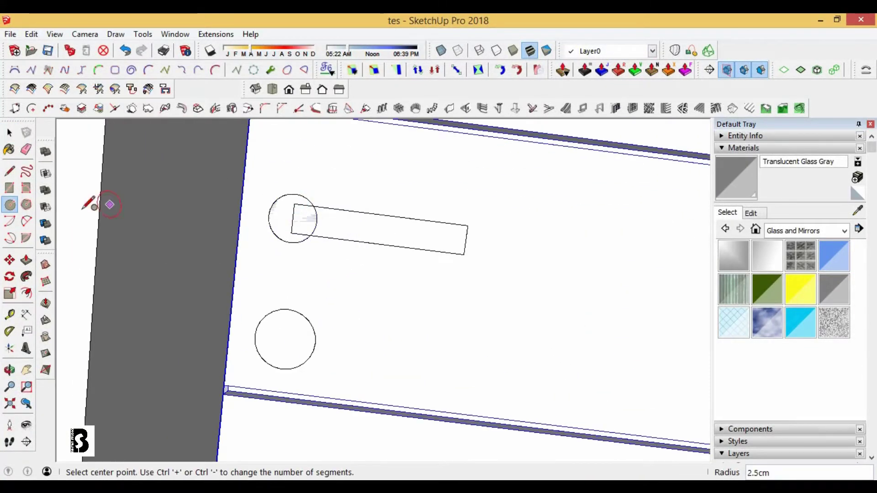
key(p)
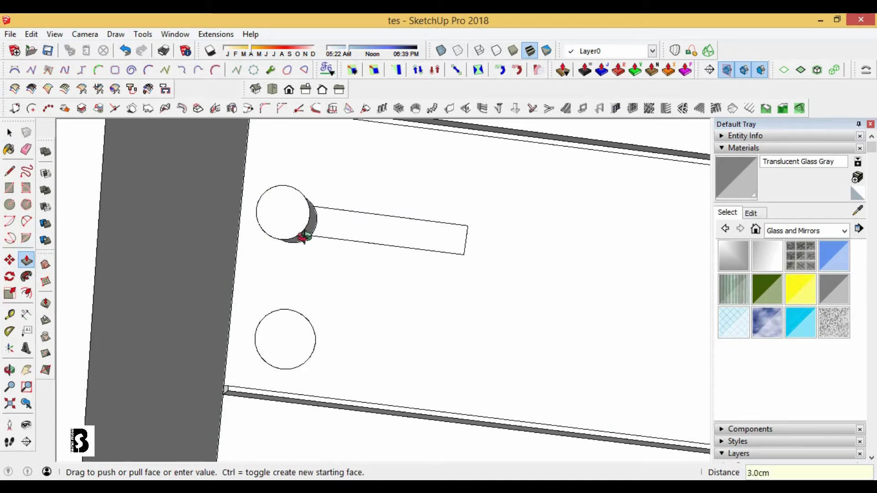
key(space)
middle_drag(304, 238, 372, 215)
triple_click(401, 238)
right_click(411, 237)
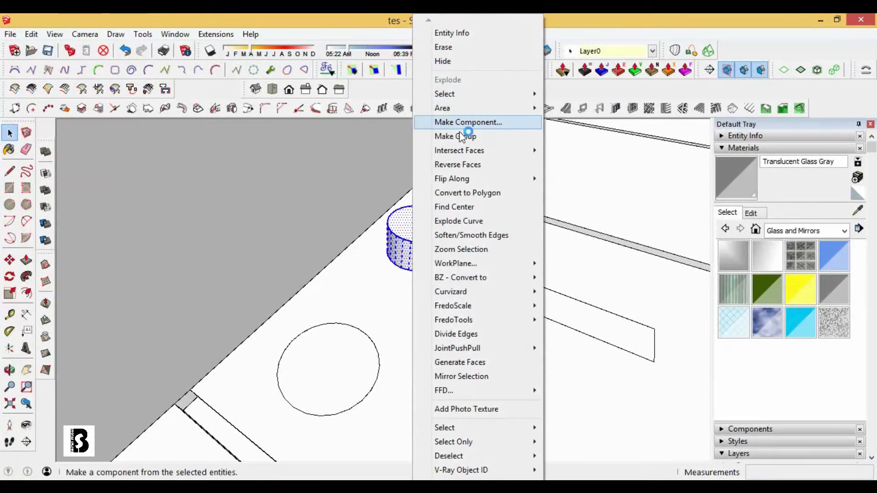
click(462, 136)
Step: Draw a rectangle on the cylinder and pull it up 5.0 cm into the handle bar
click(9, 187)
scroll(431, 255, up, 2)
click(365, 253)
scroll(431, 256, up, 2)
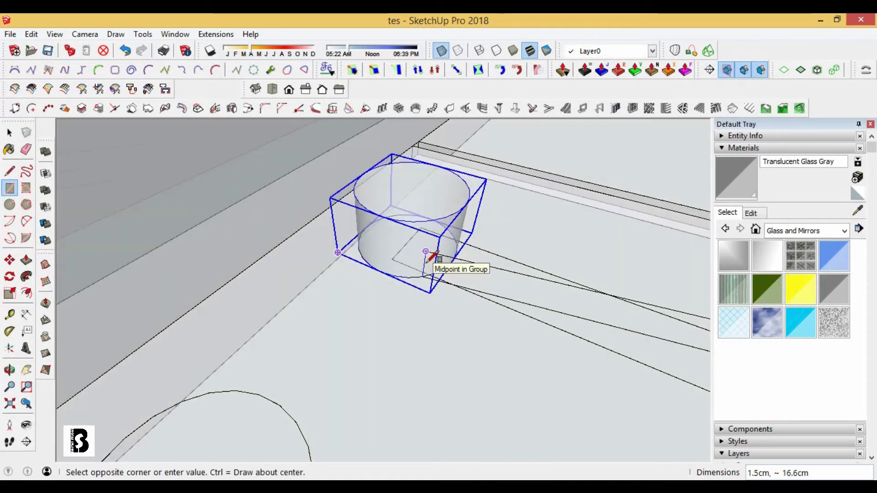
click(427, 256)
scroll(427, 255, up, 2)
key(p)
mouse_move(466, 261)
mouse_down()
mouse_move(362, 173)
mouse_move(347, 185)
mouse_up()
key(Return)
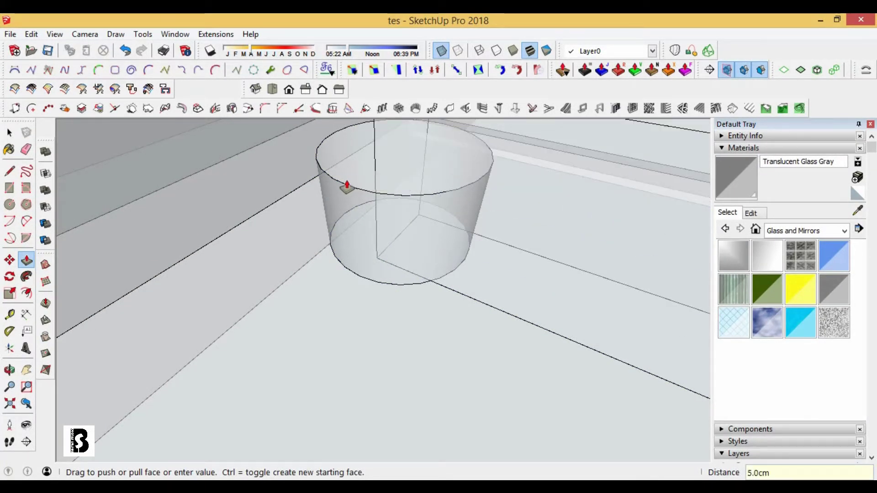
scroll(347, 185, down, 3)
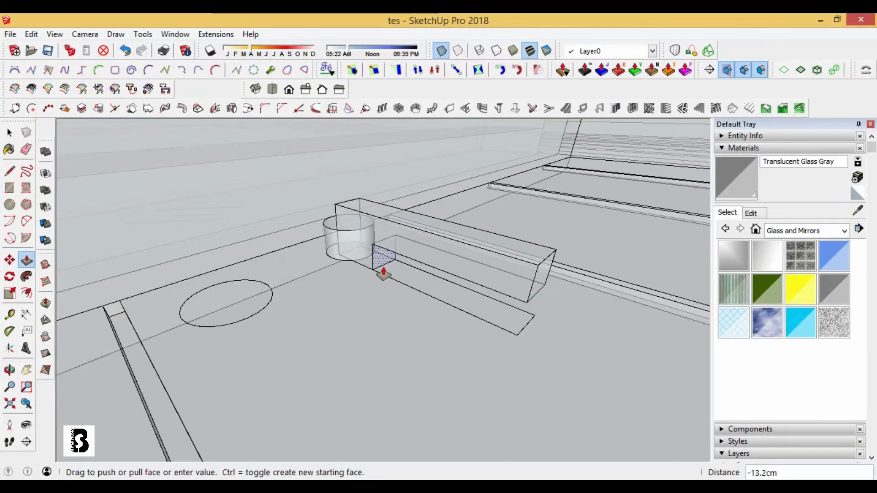
middle_drag(360, 228, 327, 210)
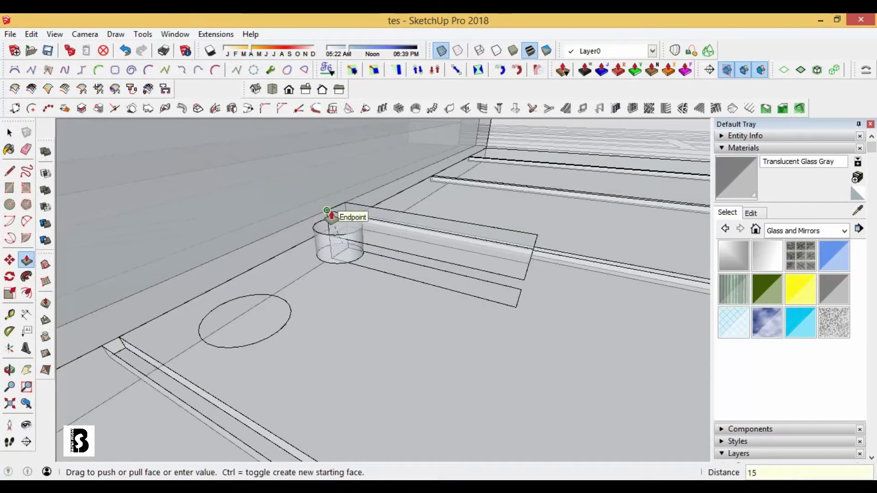
Step: Switch to Top view with X-ray off and select the handle bar
click(15, 137)
click(579, 229)
key(t)
scroll(361, 249, up, 5)
click(355, 247)
scroll(332, 190, up, 3)
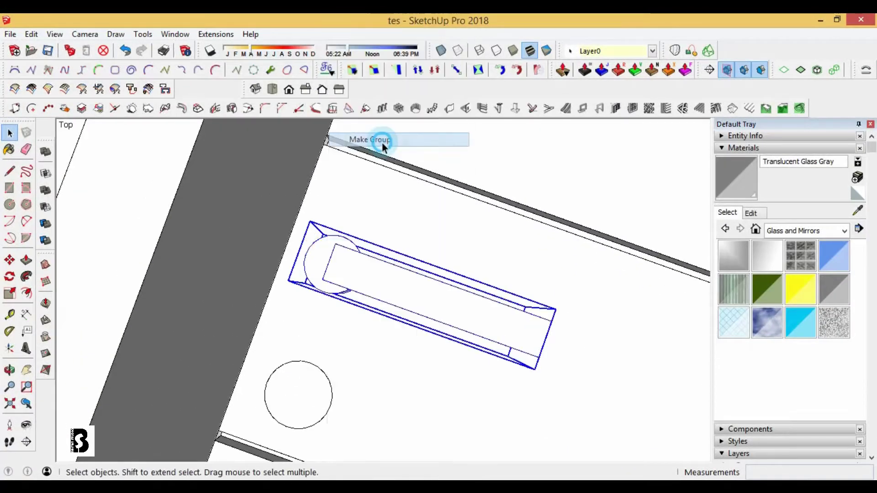
scroll(341, 286, down, 5)
Step: Group all the handle parts together and orbit back into perspective
triple_click(341, 286)
right_click(341, 285)
scroll(294, 271, down, 3)
scroll(290, 225, up, 3)
right_click(289, 225)
click(333, 155)
middle_drag(333, 155, 273, 334)
scroll(261, 344, up, 3)
scroll(228, 357, up, 3)
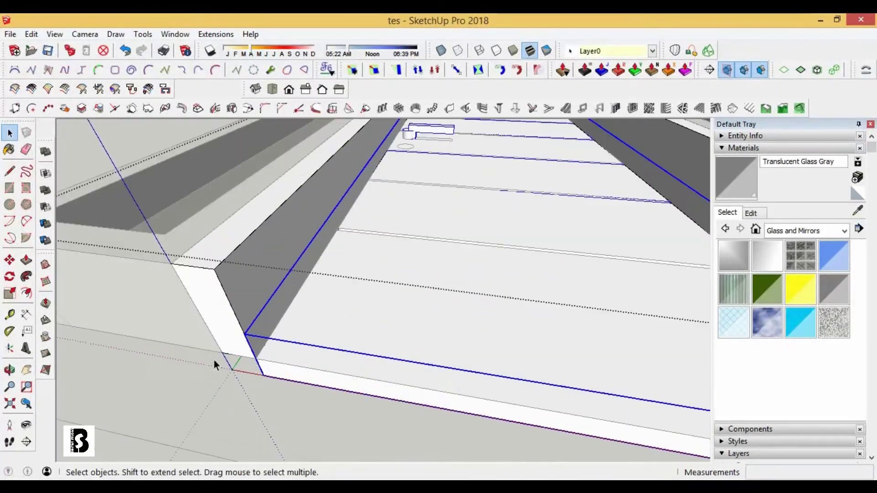
scroll(260, 370, down, 5)
key(space)
Step: Draw an 80 × 200 cm rectangle over the window outline beside door D10
click(542, 145)
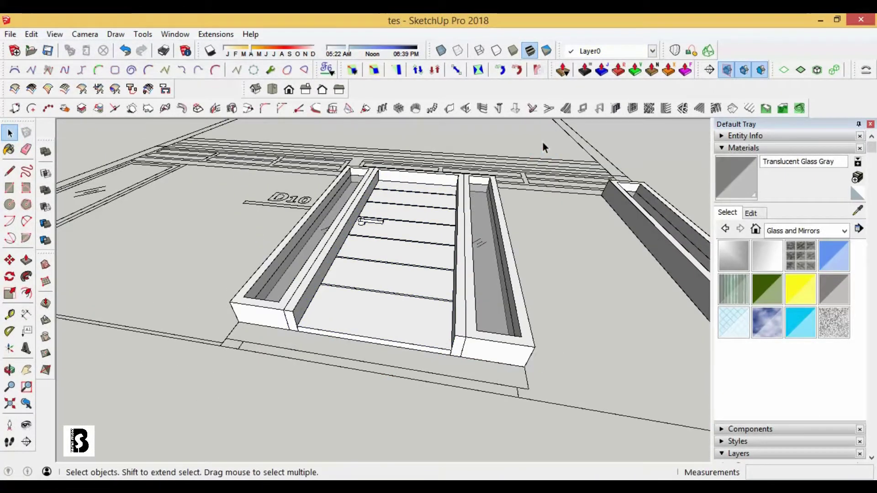
scroll(448, 234, down, 3)
middle_drag(448, 234, 376, 331)
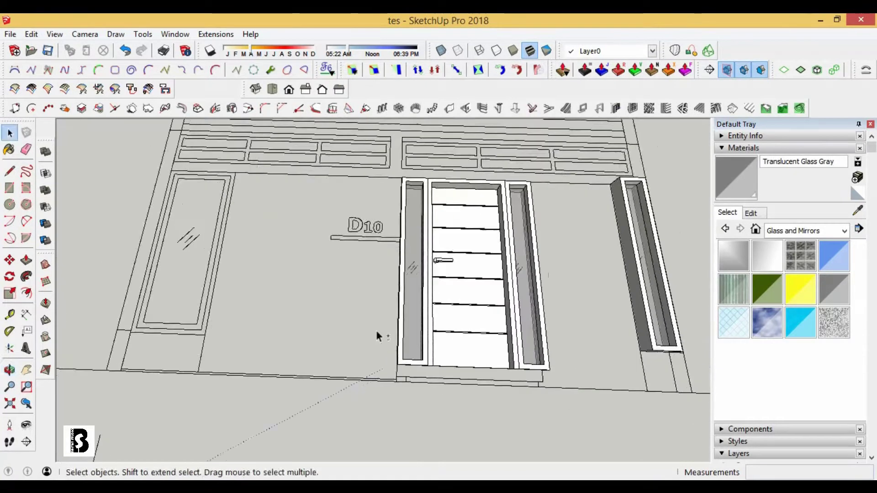
scroll(409, 304, up, 3)
key(r)
scroll(367, 165, up, 2)
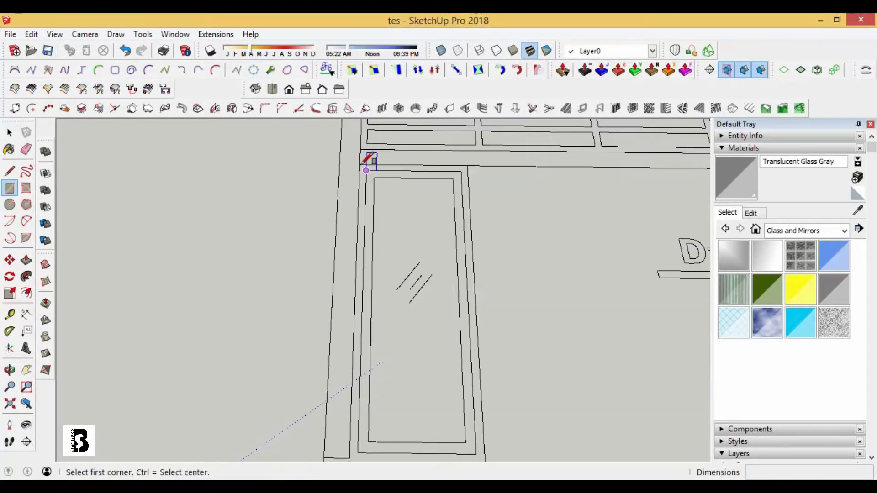
scroll(470, 388, down, 1)
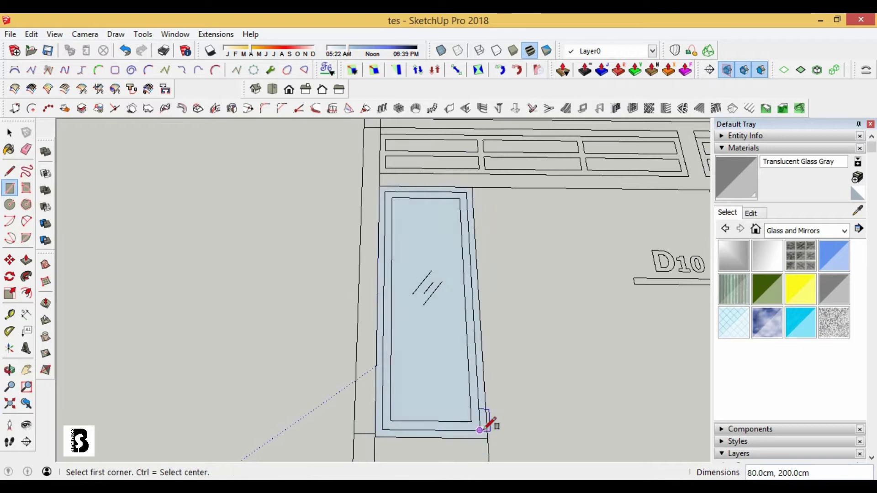
click(17, 130)
Step: Pull the window face out 15 to form the frame depth
right_click(483, 419)
click(510, 198)
right_click(459, 215)
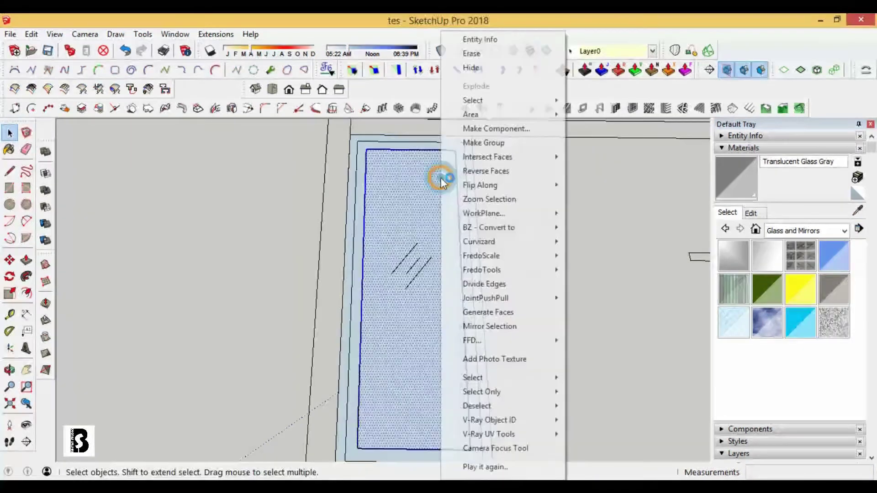
key(Escape)
key(p)
click(473, 145)
text(15)
key(Return)
Step: Recess the inner pane 4.0 cm and move the glass face 2.0 cm into the frame
key(space)
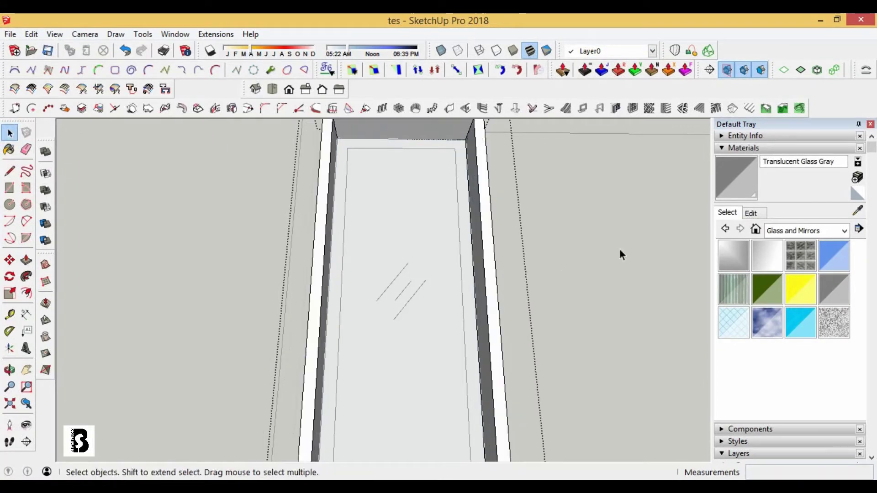
click(463, 200)
click(464, 205)
click(489, 195)
click(9, 132)
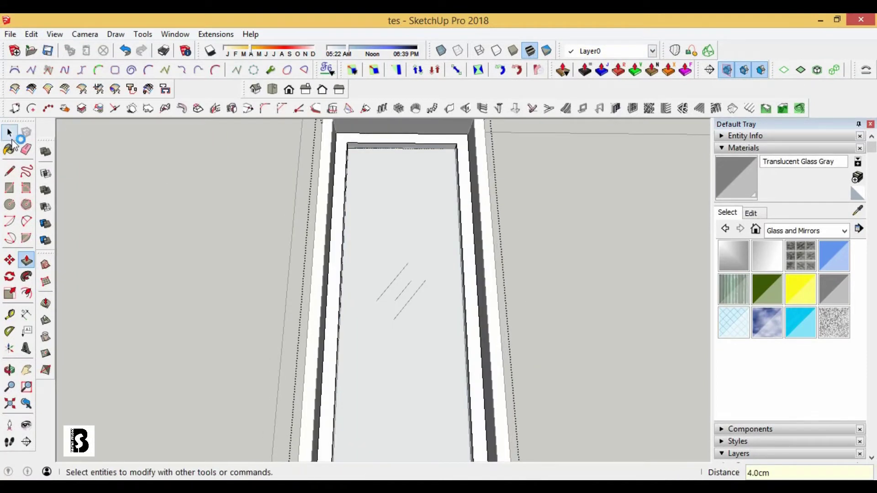
click(426, 243)
scroll(485, 157, up, 5)
key(m)
scroll(485, 157, up, 3)
click(517, 150)
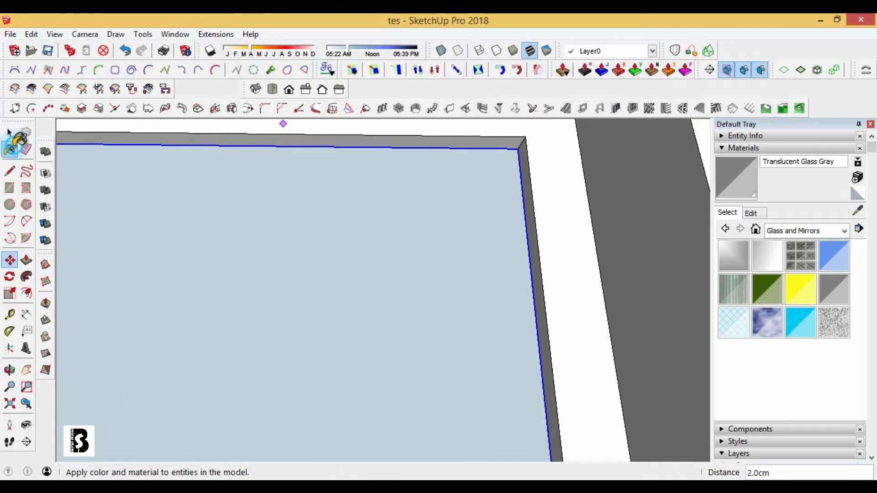
Step: Paint the pane with Translucent Glass Gray
click(429, 202)
scroll(429, 202, down, 3)
key(space)
scroll(269, 188, down, 2)
right_click(372, 252)
Step: Orbit toward a top-down view of the front wall above door D10
key(Escape)
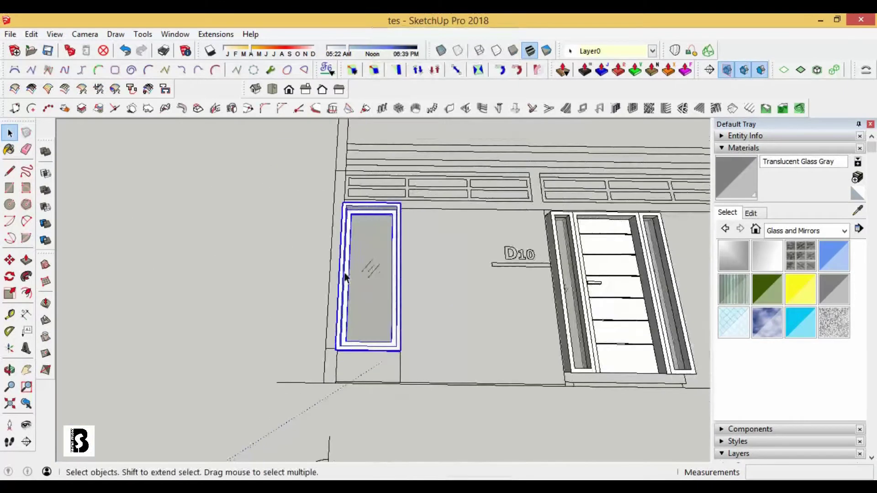
scroll(344, 276, down, 2)
scroll(599, 312, up, 3)
scroll(599, 255, up, 2)
middle_drag(599, 256, 397, 361)
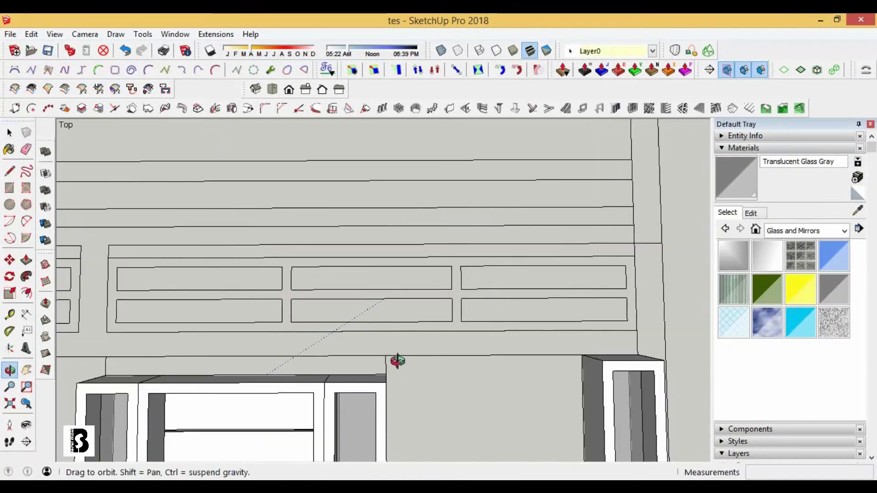
click(10, 187)
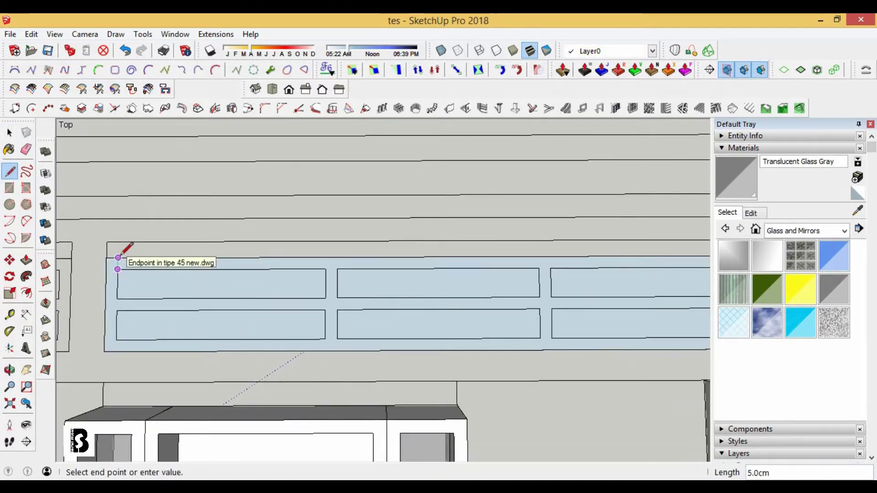
key(space)
scroll(84, 223, down, 1)
scroll(83, 223, down, 2)
Step: Divide the first vent face into 2 rows by 3 columns of framed glass panels
click(313, 258)
scroll(433, 249, down, 3)
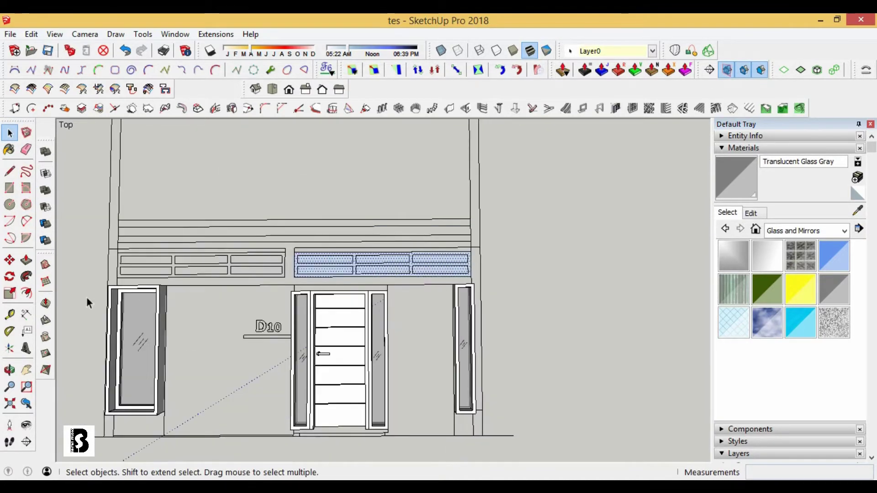
scroll(231, 264, up, 1)
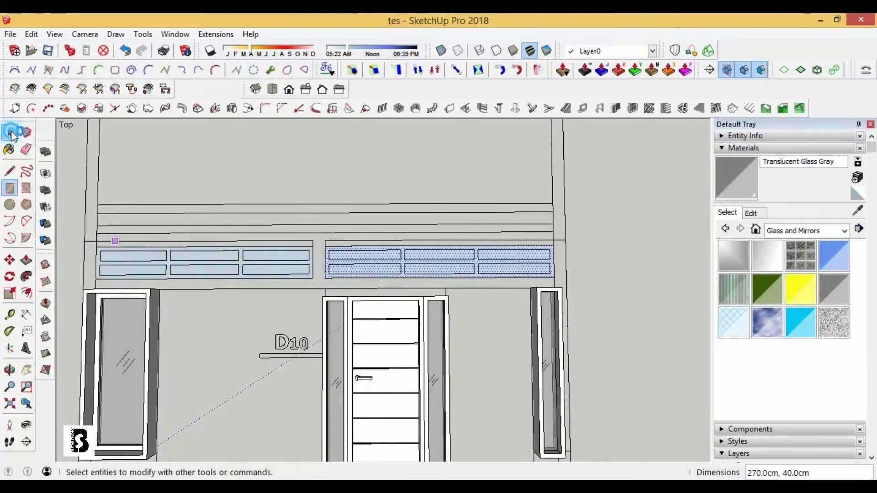
scroll(396, 209, up, 1)
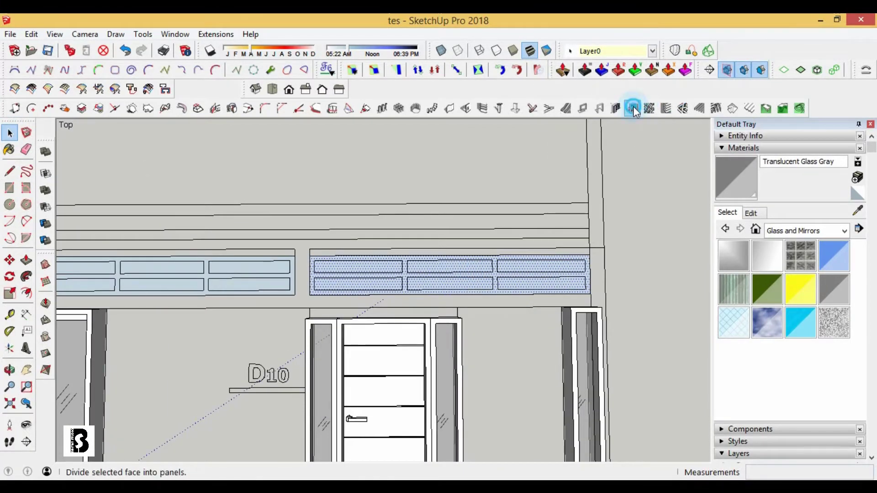
click(634, 110)
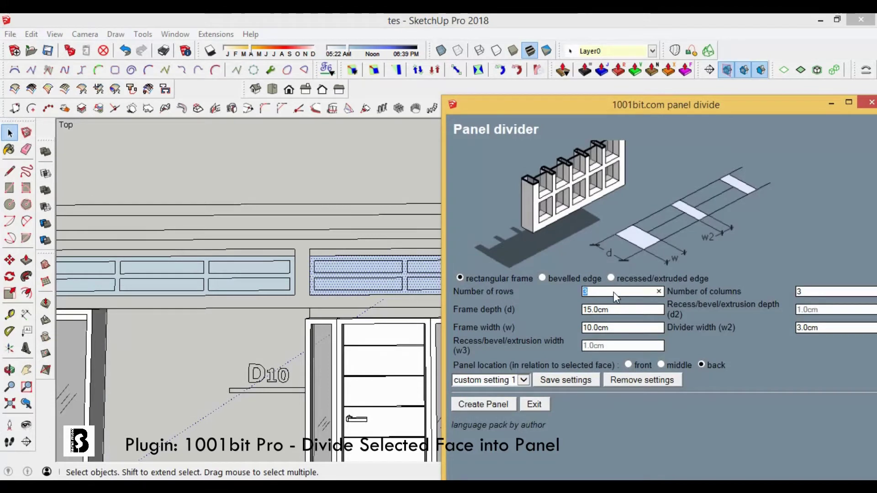
text(2)
key(Tab)
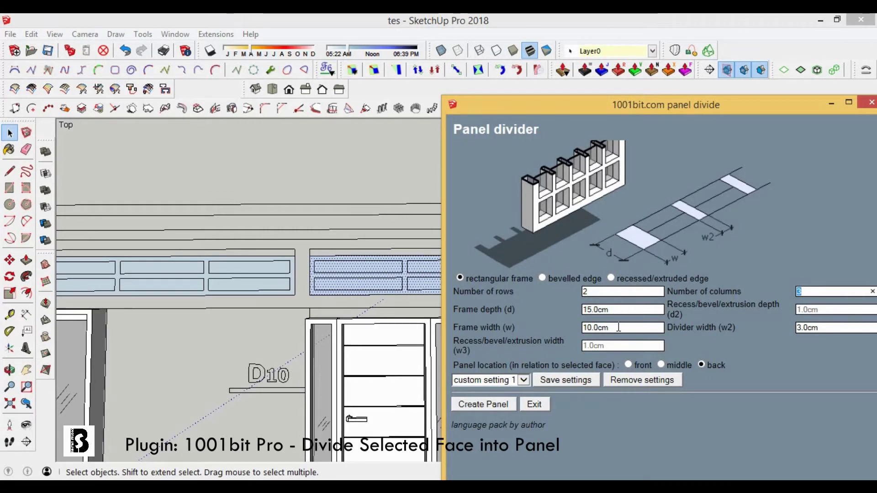
click(509, 404)
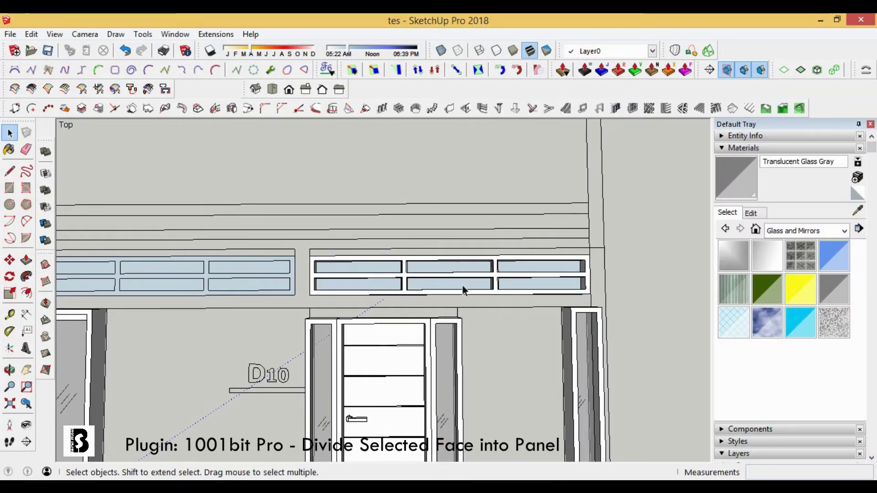
Step: Divide the second vent face into the same 2 × 3 framed glass panels
middle_drag(464, 289, 358, 264)
scroll(473, 189, up, 3)
scroll(473, 190, down, 3)
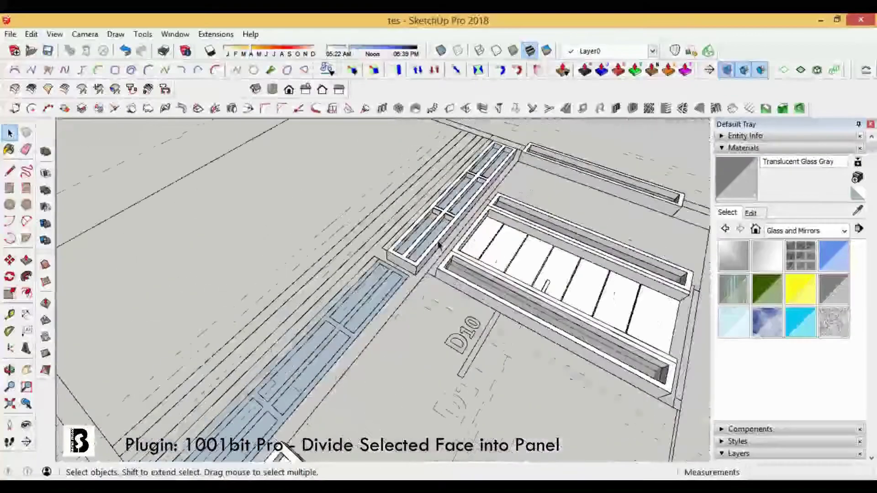
scroll(415, 276, up, 3)
click(414, 275)
scroll(541, 133, up, 1)
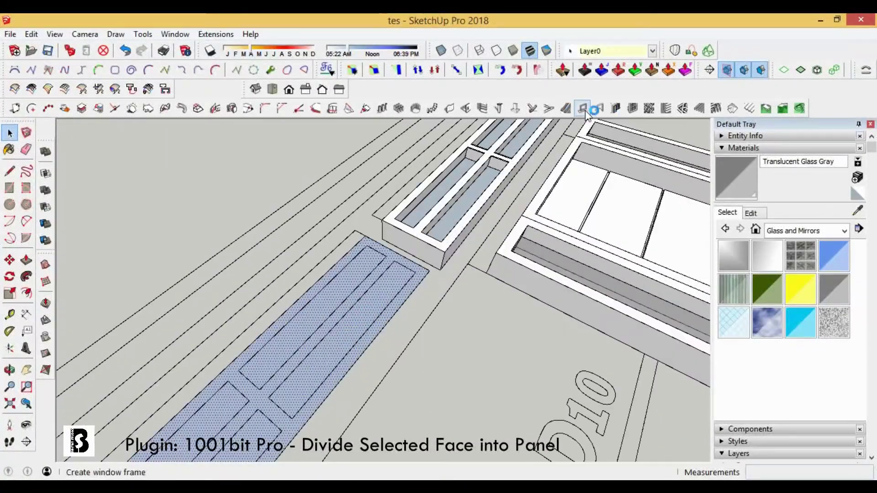
click(632, 108)
click(502, 404)
scroll(387, 277, down, 3)
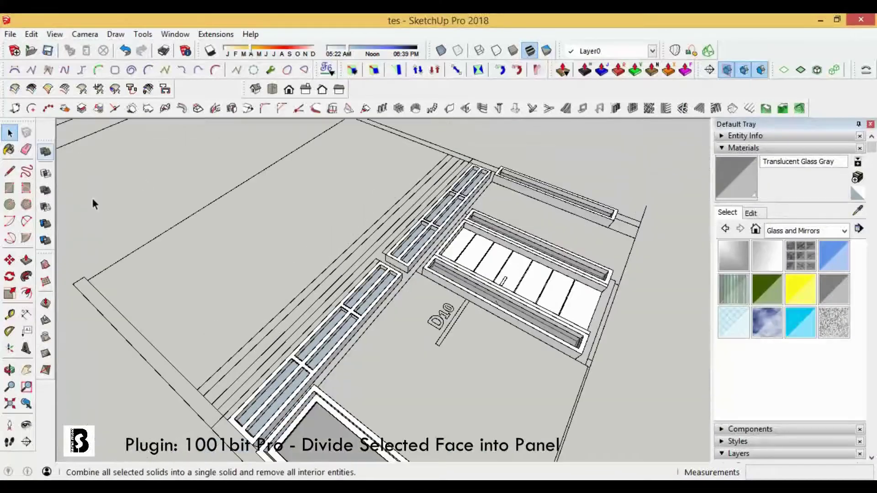
scroll(412, 247, up, 3)
scroll(412, 247, up, 1)
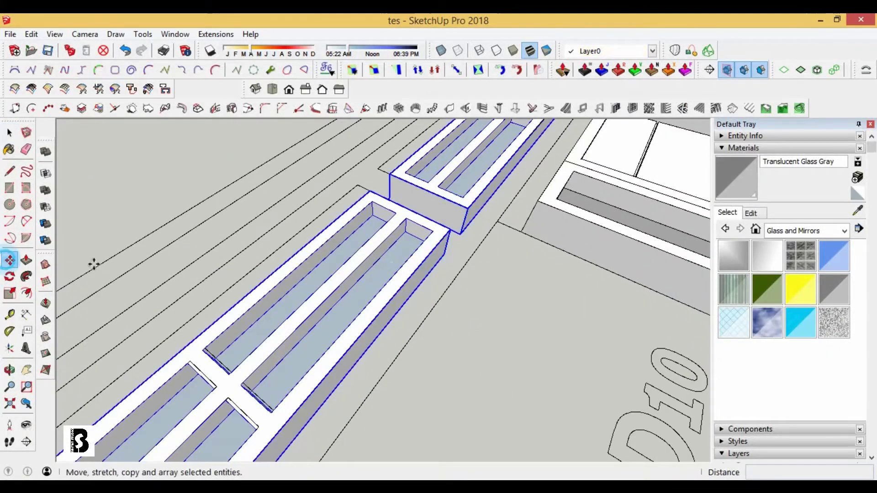
Step: Move the glass panels into place and paint them with the gray glass material
click(466, 232)
click(468, 208)
key(space)
mouse_move(352, 254)
middle_down()
mouse_move(336, 286)
mouse_move(362, 233)
middle_up()
key(b)
scroll(362, 234, down, 3)
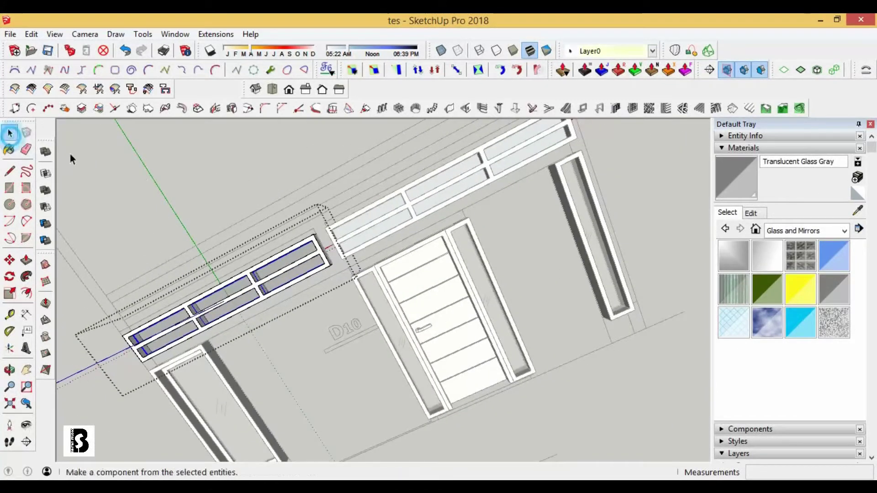
scroll(418, 212, up, 3)
click(420, 208)
key(space)
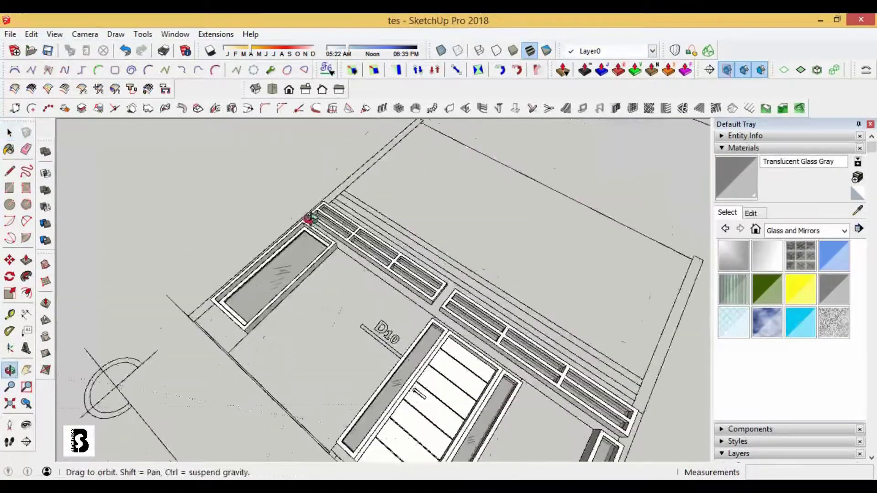
Step: Rotate the door and window frames 90° upright about the frame corner
scroll(118, 166, down, 5)
middle_drag(118, 166, 306, 262)
key(2)
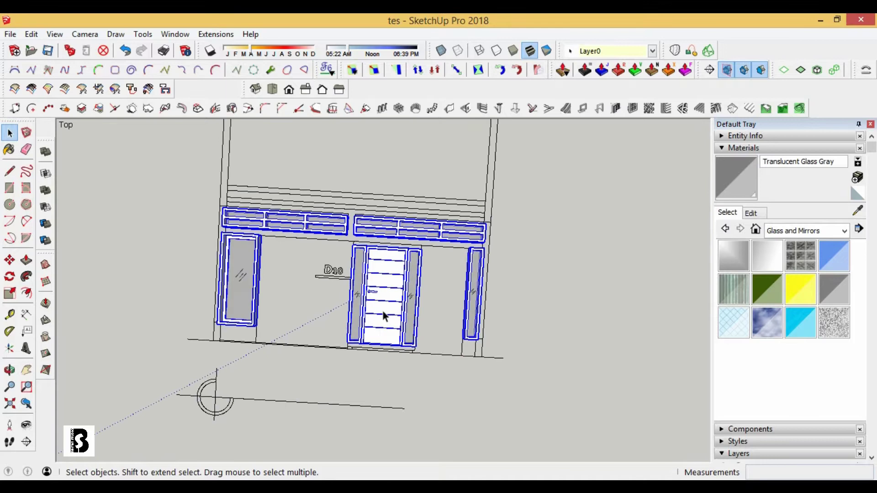
click(10, 277)
middle_drag(391, 375, 370, 302)
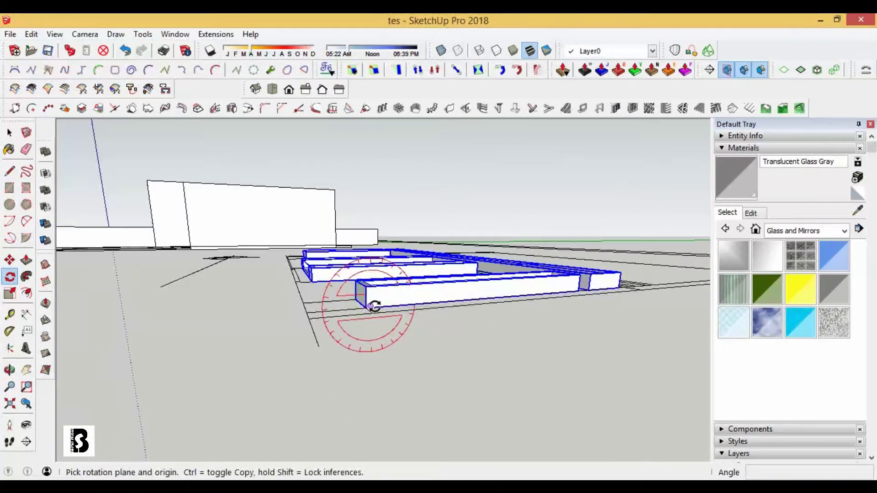
scroll(371, 305, up, 2)
click(431, 306)
click(374, 255)
scroll(387, 353, down, 5)
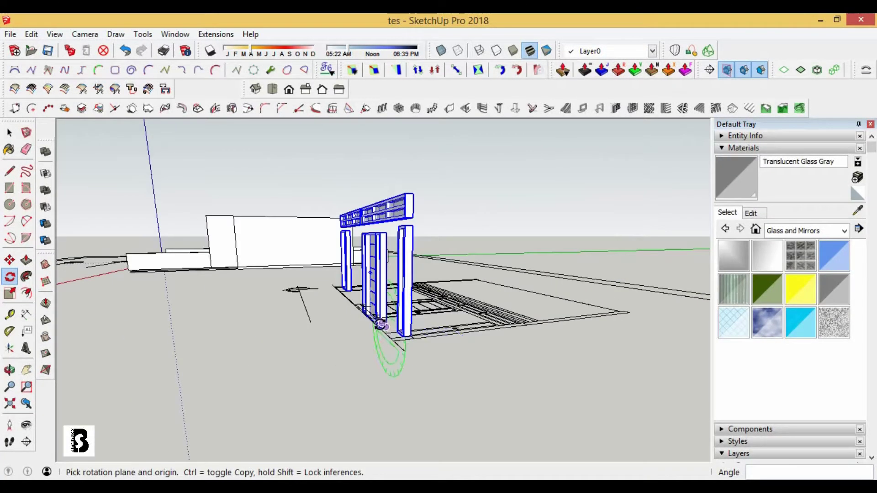
middle_drag(388, 352, 98, 172)
key(space)
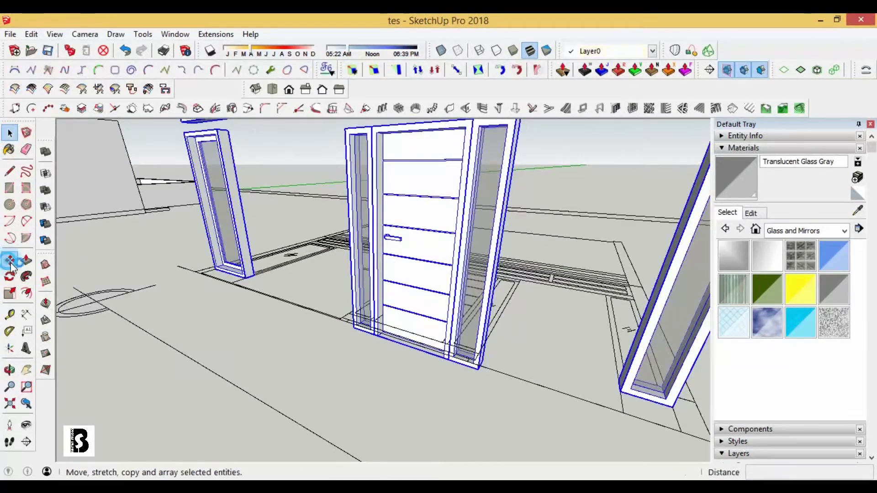
Step: With X-ray on, move the door frames from their bottom corner into the front wall opening
click(10, 261)
scroll(483, 374, up, 3)
click(481, 375)
scroll(481, 375, down, 3)
scroll(153, 313, down, 3)
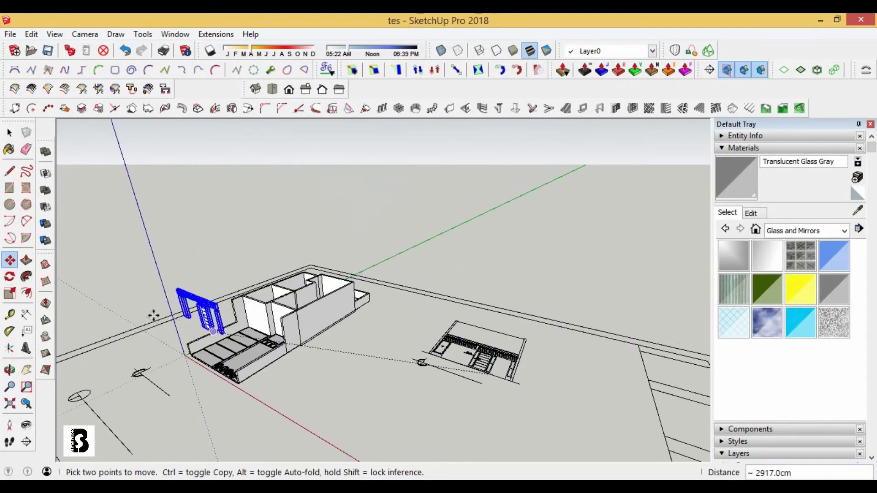
scroll(274, 347, up, 3)
scroll(320, 382, up, 4)
key(x)
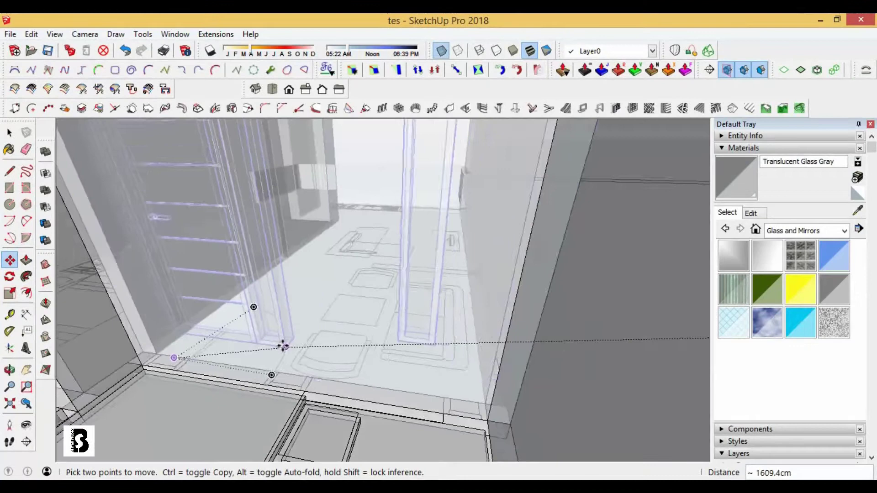
scroll(319, 397, up, 2)
click(312, 404)
scroll(397, 401, down, 3)
key(space)
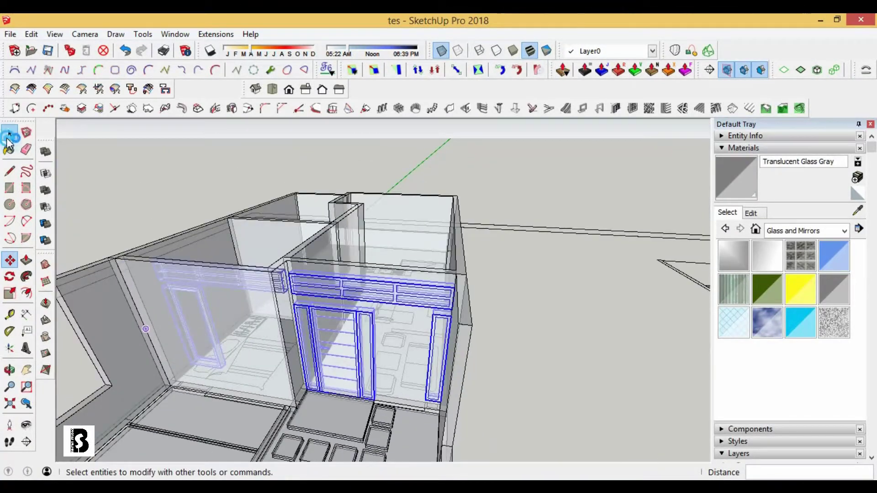
Step: Move the window-and-vent frame beside door D10, then turn X-ray back off
middle_drag(397, 401, 211, 298)
scroll(212, 297, up, 3)
scroll(212, 297, up, 2)
key(m)
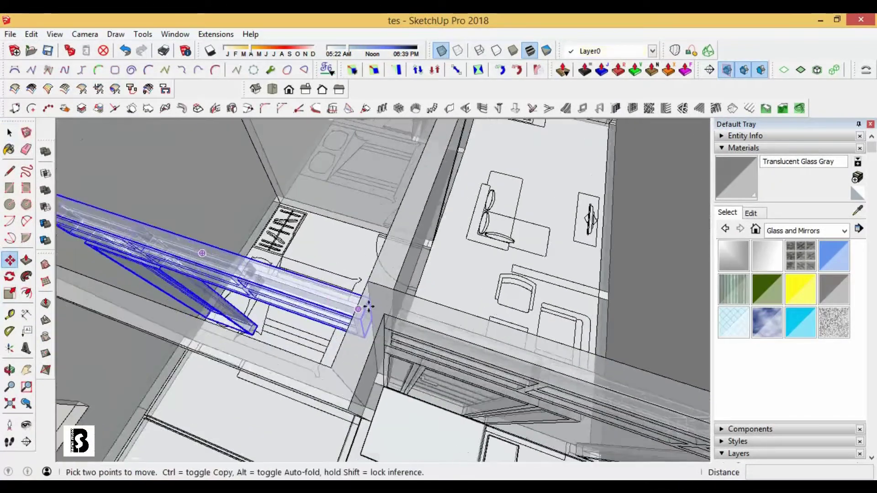
scroll(368, 303, up, 3)
key(x)
scroll(519, 371, down, 3)
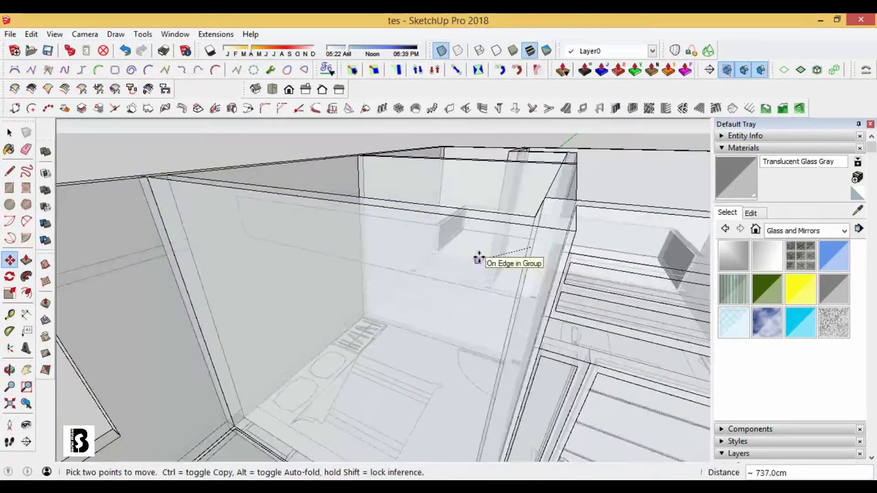
scroll(519, 279, up, 3)
scroll(404, 276, down, 3)
scroll(404, 277, down, 3)
key(space)
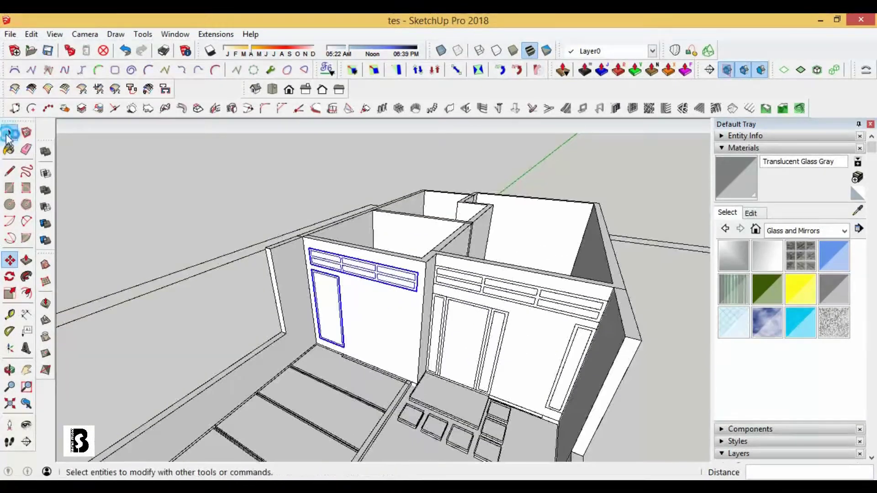
middle_drag(403, 276, 335, 297)
Step: Inside the front wall group, draw a rectangle over the side window outline
click(354, 308)
scroll(338, 292, up, 2)
double_click(342, 295)
click(341, 326)
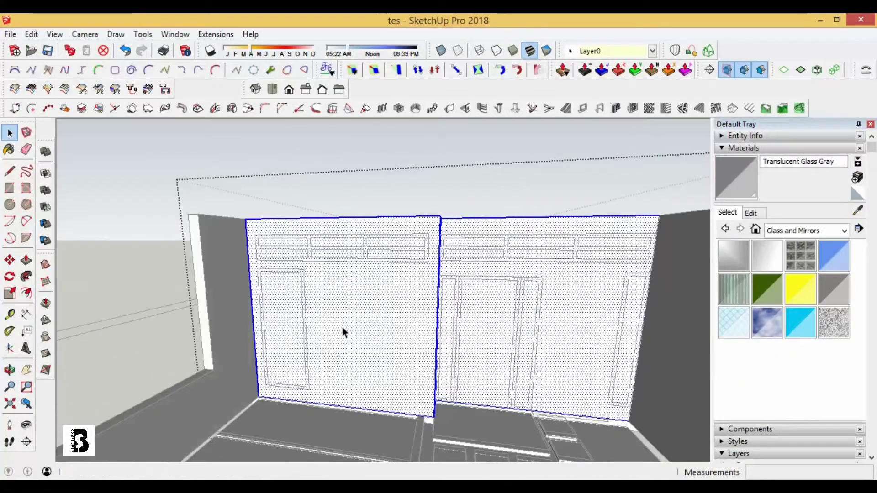
key(r)
scroll(260, 230, up, 3)
click(573, 284)
scroll(315, 376, down, 2)
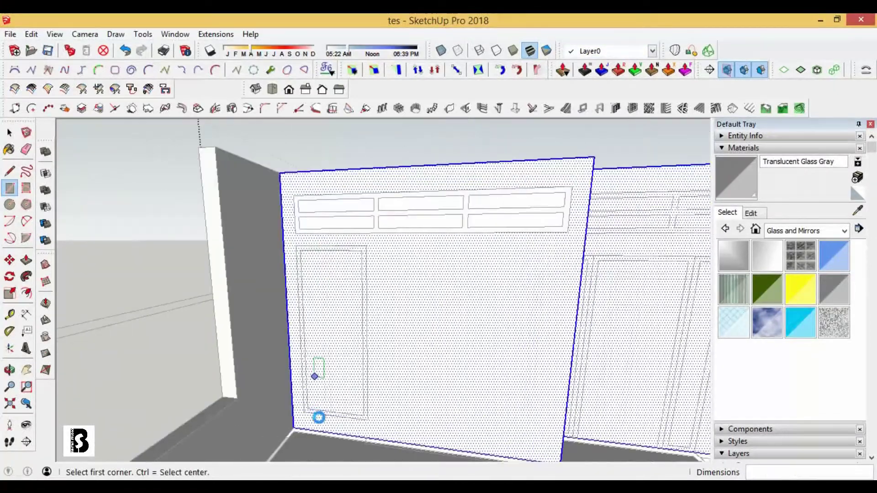
scroll(315, 376, up, 2)
click(395, 428)
scroll(431, 405, down, 3)
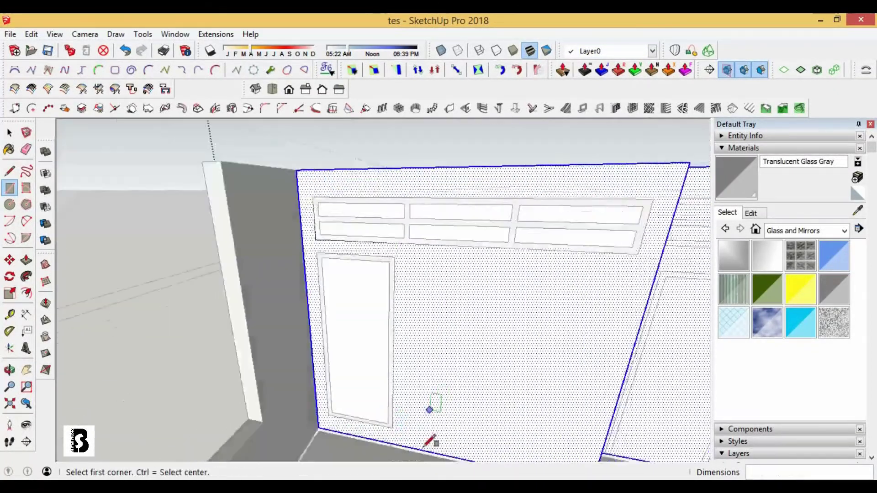
Step: Push the window rectangle through the wall to open the side window
key(p)
middle_drag(430, 405, 381, 278)
scroll(382, 278, up, 2)
click(360, 286)
key(space)
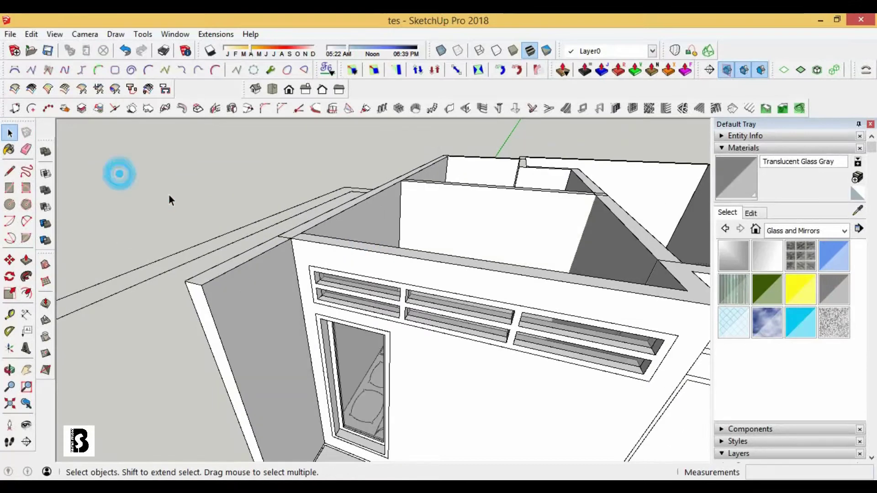
Step: In the doorway wall group, draw a 213 by 150 cm opening and push it out
mouse_move(172, 198)
middle_down()
mouse_move(373, 264)
mouse_move(378, 333)
middle_up()
click(374, 264)
double_click(388, 277)
scroll(378, 333, up, 2)
key(r)
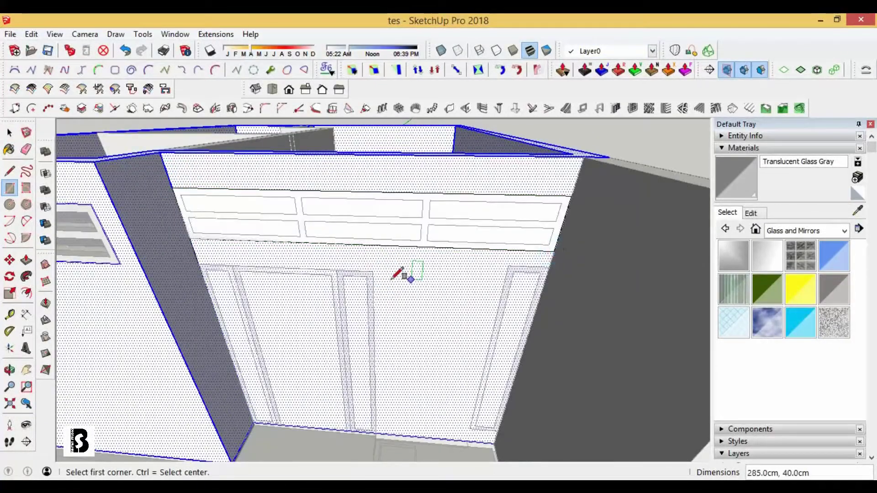
middle_drag(391, 279, 319, 265)
click(244, 418)
click(401, 186)
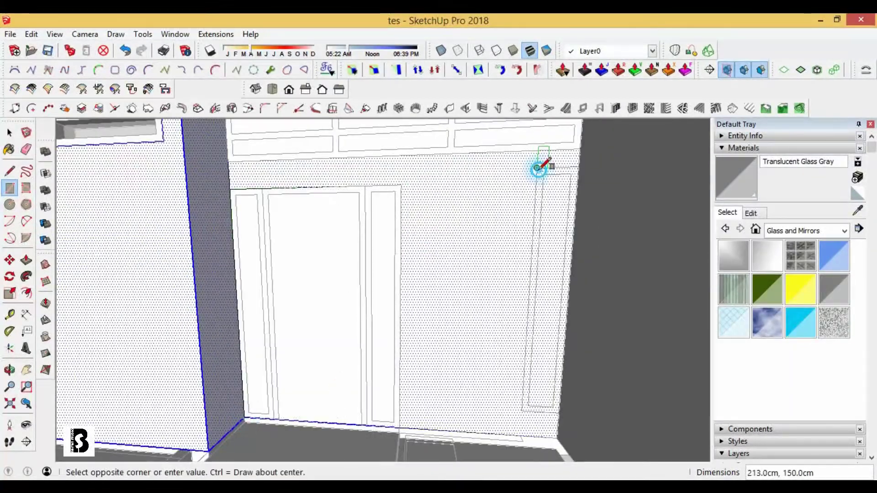
key(p)
mouse_move(66, 247)
middle_down()
mouse_move(344, 377)
mouse_move(434, 172)
middle_up()
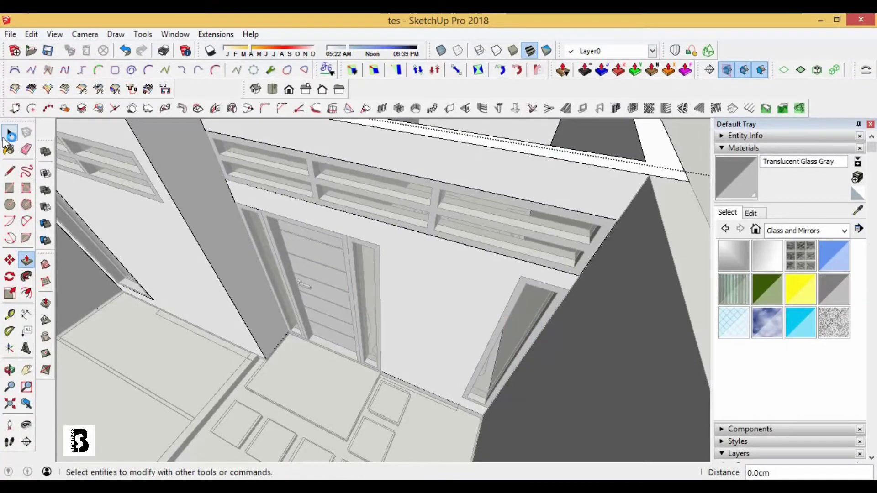
scroll(617, 275, down, 3)
mouse_move(618, 276)
middle_down()
mouse_move(378, 245)
mouse_move(475, 211)
middle_up()
Step: Deepen the side window face by 10 cm with Push/Pull
click(475, 211)
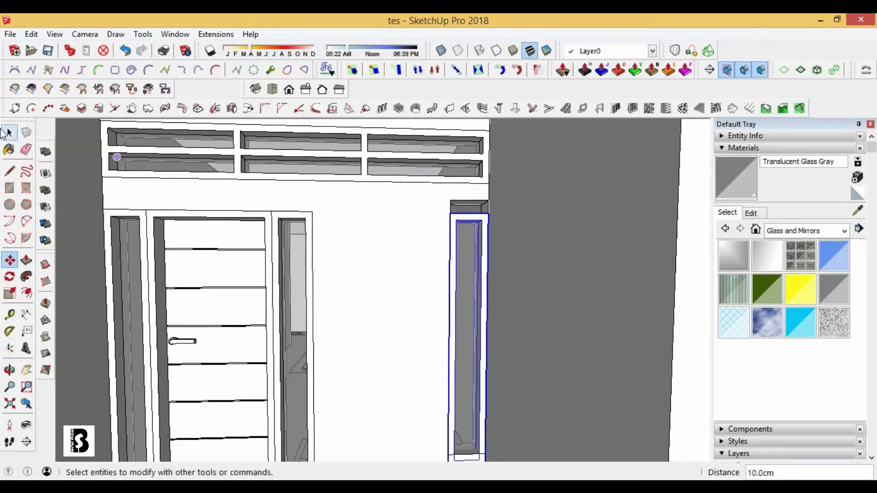
key(p)
scroll(525, 233, up, 3)
click(443, 215)
scroll(427, 352, down, 5)
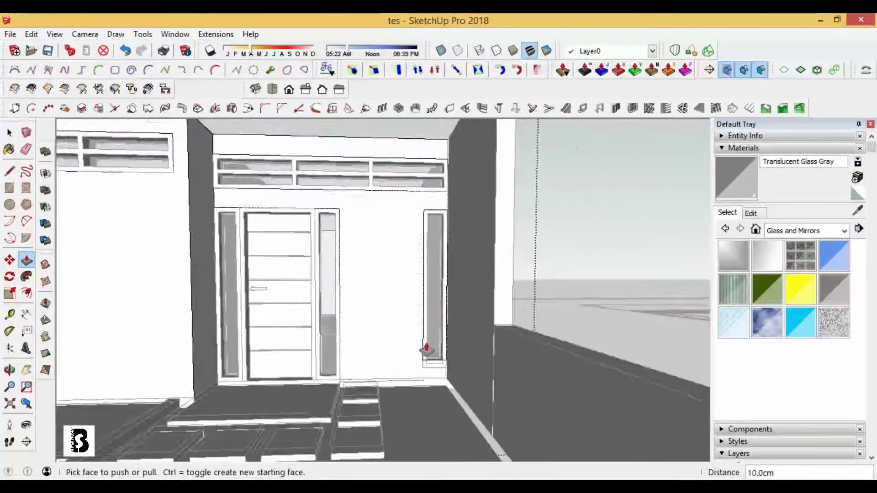
scroll(439, 363, up, 5)
scroll(439, 363, down, 2)
key(space)
scroll(409, 373, down, 3)
scroll(511, 308, down, 5)
Step: Select the thin strip face at the front wall base for Push/Pull
middle_drag(511, 307, 407, 297)
scroll(325, 370, up, 3)
scroll(303, 358, up, 3)
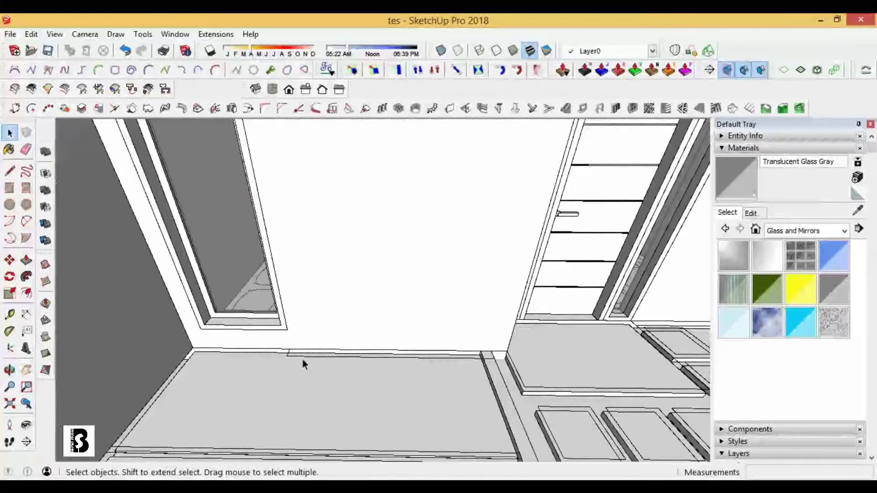
scroll(259, 320, up, 2)
middle_drag(259, 319, 383, 194)
click(385, 194)
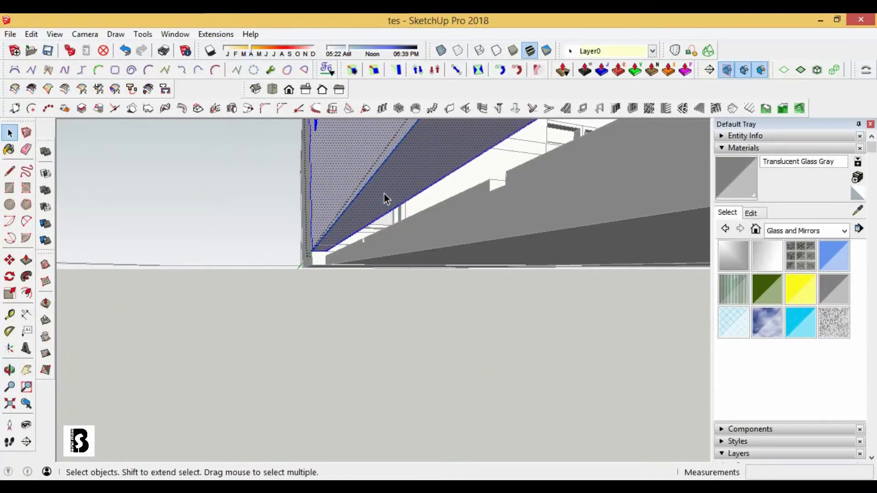
key(p)
scroll(499, 240, down, 2)
scroll(177, 317, down, 5)
Step: Raise the wall-base strip into a 231.6 cm wall panel
key(space)
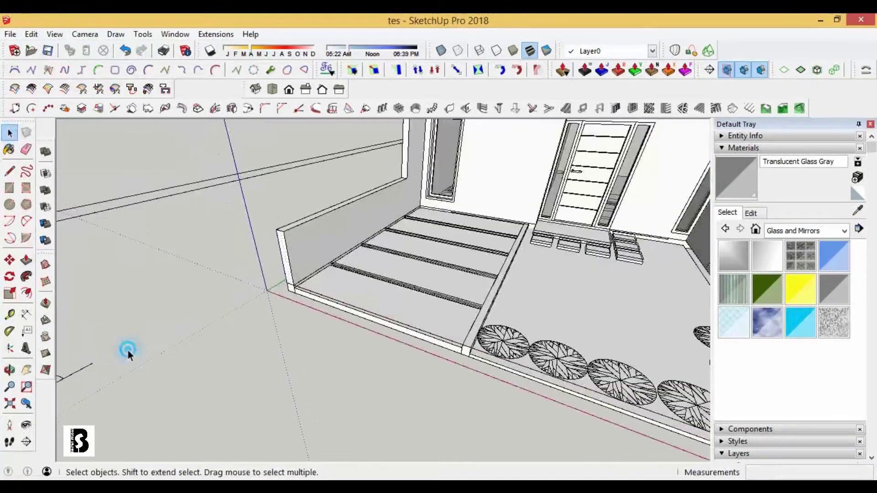
middle_drag(128, 353, 162, 397)
scroll(352, 237, up, 3)
scroll(293, 303, up, 3)
middle_drag(293, 303, 319, 401)
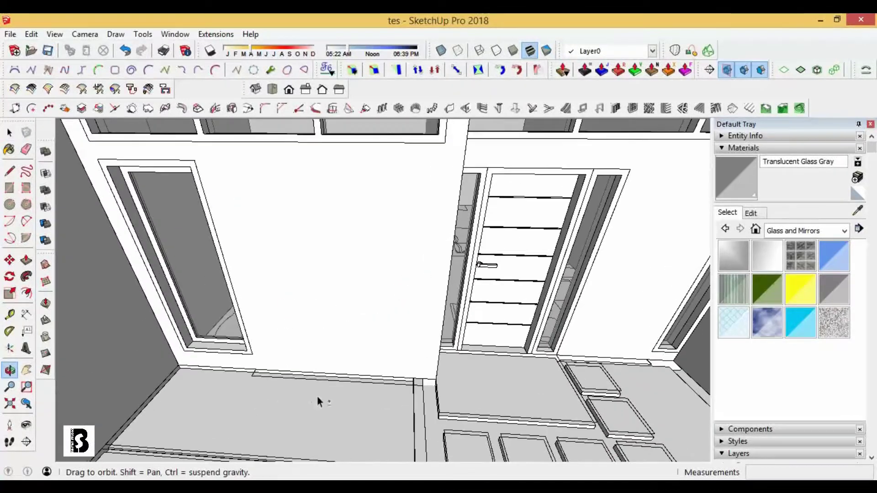
click(251, 374)
scroll(438, 380, up, 2)
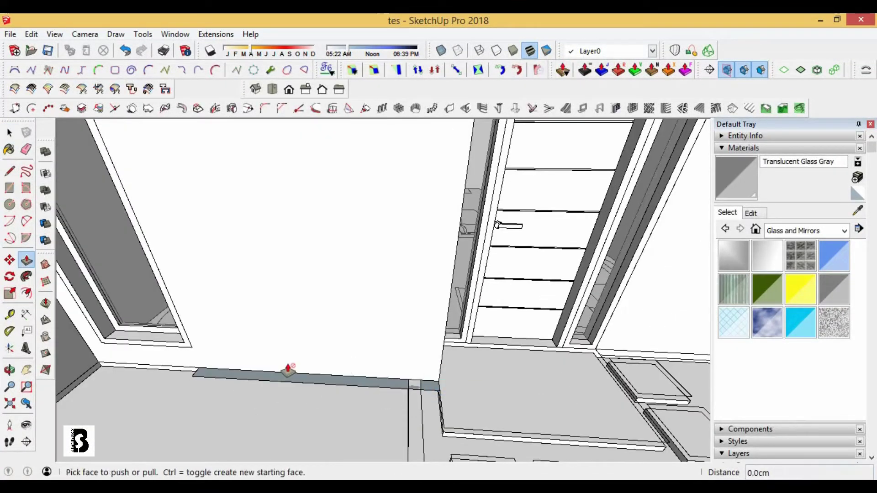
click(428, 394)
scroll(428, 393, down, 2)
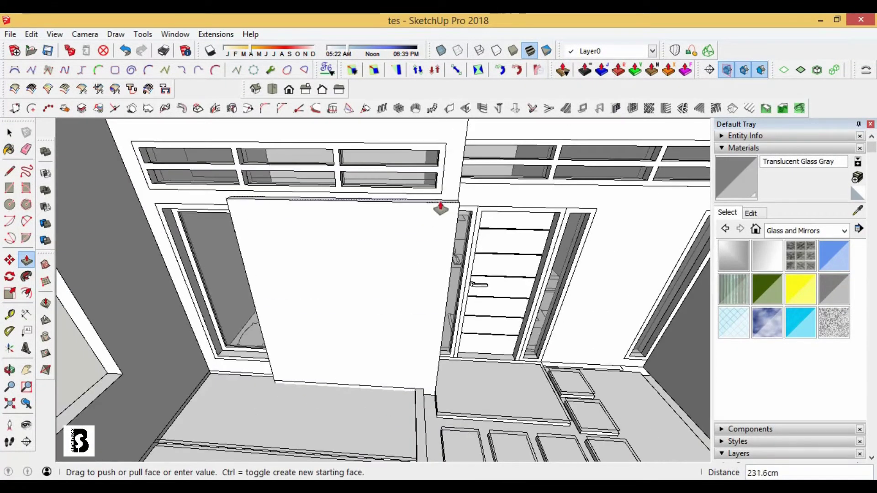
click(9, 132)
Step: Pull the new wall panel beside door D10 out to 15 cm thick
click(320, 250)
mouse_move(370, 149)
middle_down()
mouse_move(354, 259)
mouse_move(367, 270)
middle_up()
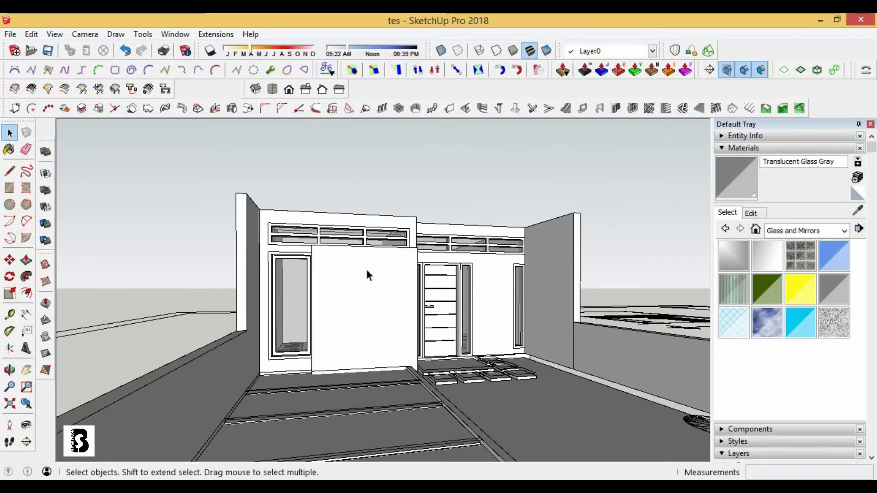
scroll(291, 353, up, 3)
scroll(256, 349, up, 2)
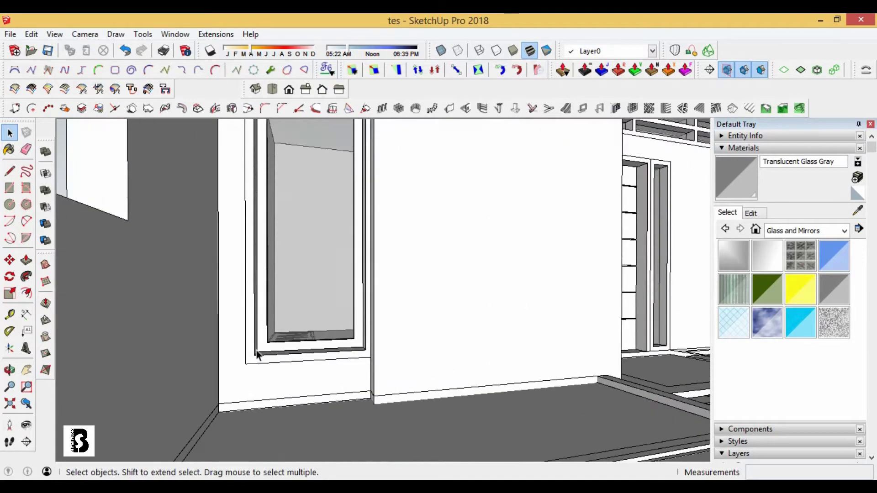
click(9, 132)
mouse_move(478, 334)
middle_down()
mouse_move(427, 275)
mouse_move(395, 271)
middle_up()
key(p)
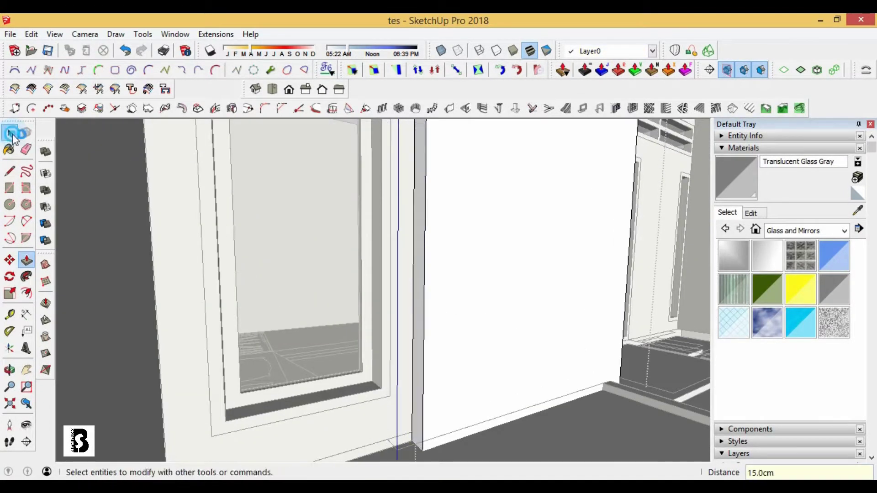
scroll(279, 345, down, 10)
scroll(566, 207, down, 3)
Step: Orbit out to an overview and select the door in the doorway
mouse_move(566, 206)
middle_down()
mouse_move(319, 307)
mouse_move(318, 362)
mouse_move(425, 404)
mouse_move(280, 335)
mouse_move(308, 373)
middle_up()
scroll(318, 362, down, 5)
scroll(425, 405, up, 4)
key(space)
scroll(418, 197, up, 3)
click(417, 197)
Step: Ctrl-move a copy of the door to the first doorway corner
key(m)
scroll(366, 237, up, 2)
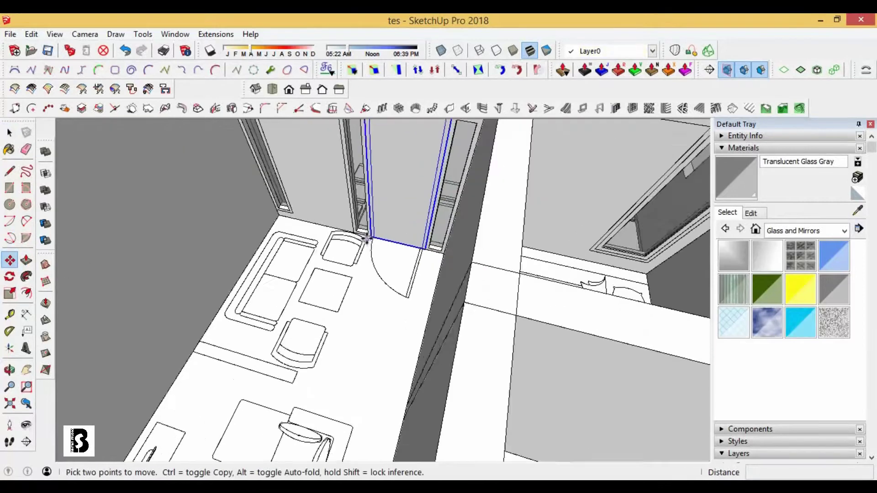
scroll(455, 251, up, 3)
scroll(454, 258, down, 1)
click(452, 253)
key(ctrl)
scroll(429, 254, down, 2)
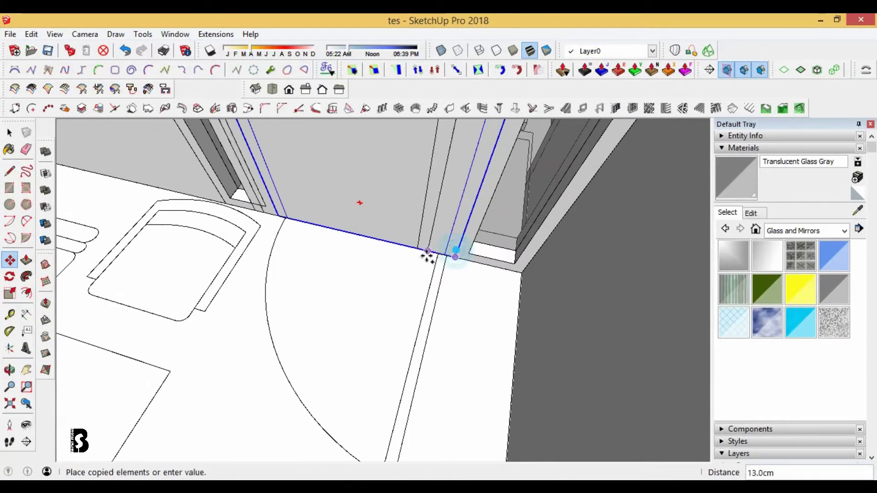
scroll(411, 256, down, 5)
scroll(337, 329, up, 5)
scroll(340, 327, up, 4)
scroll(360, 320, up, 2)
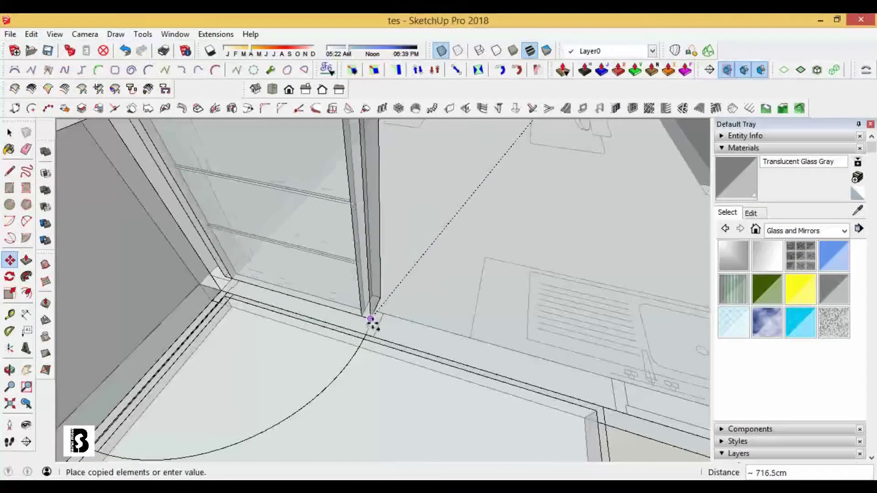
click(373, 336)
Step: Copy the door again into the next doorway
scroll(378, 347, down, 2)
scroll(383, 363, down, 1)
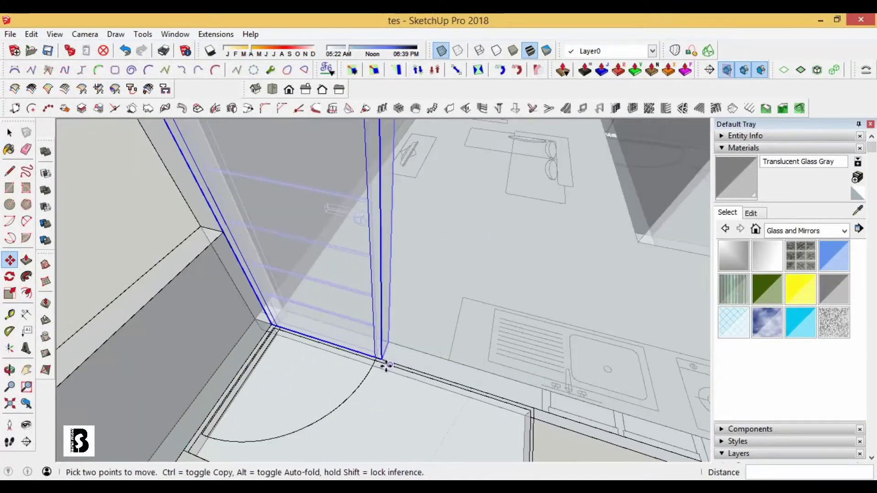
click(382, 356)
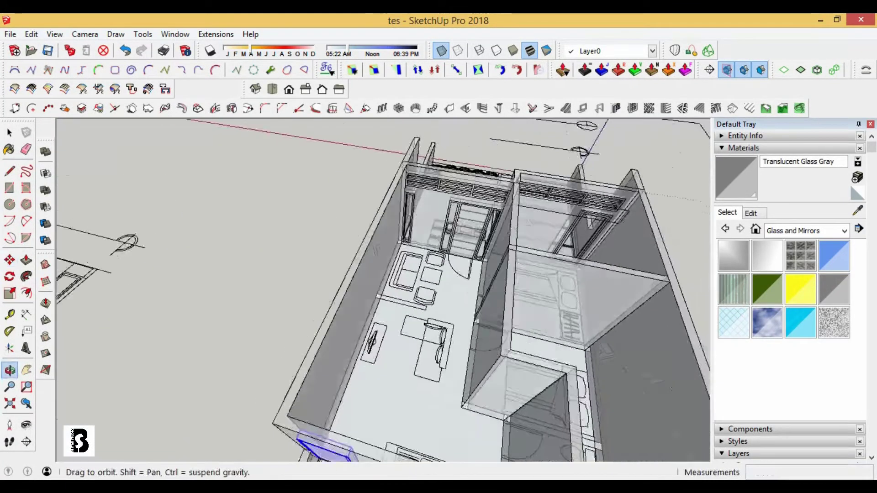
middle_drag(382, 356, 374, 315)
click(373, 315)
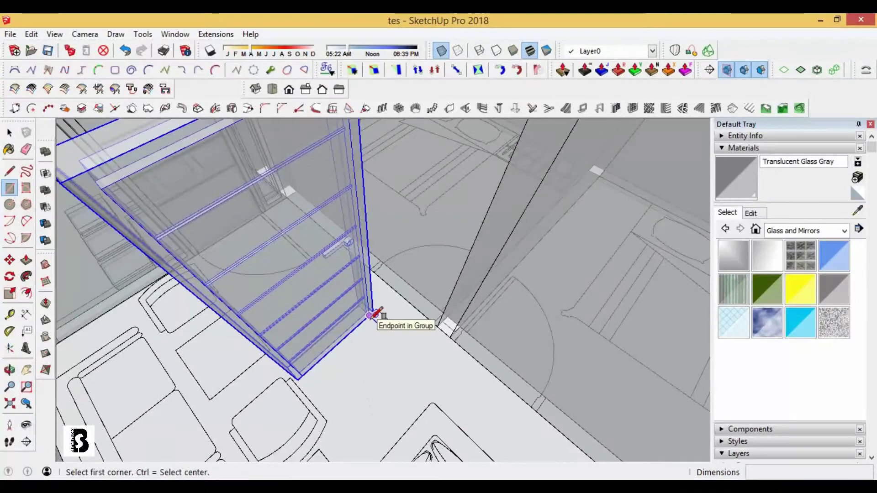
Step: Rotate the second door copy to face its doorway and move it into the corner
click(373, 316)
click(435, 337)
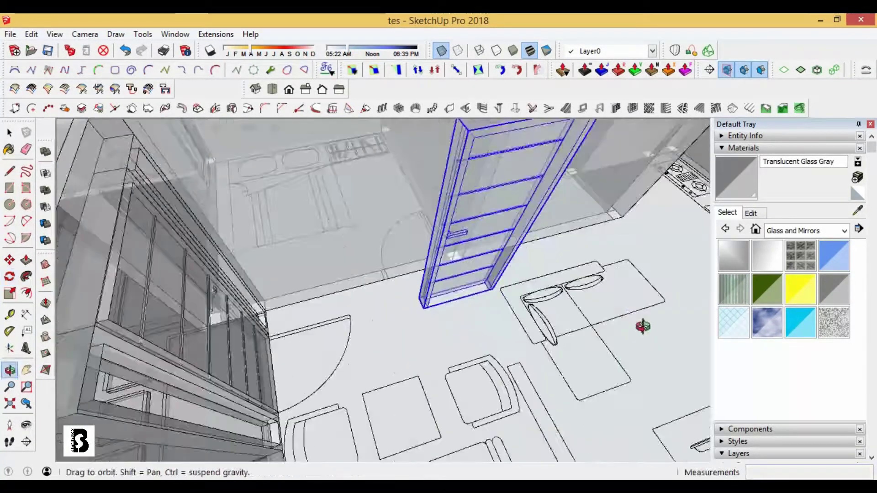
middle_drag(435, 337, 517, 261)
key(m)
click(490, 290)
scroll(348, 186, up, 5)
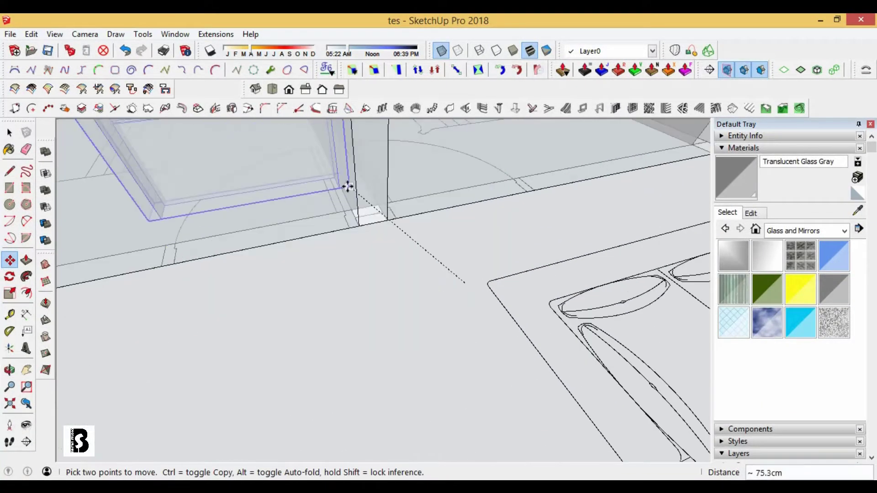
click(359, 229)
Step: Mirror the door across its width so it fits the doorway
middle_drag(359, 229, 281, 289)
mouse_move(430, 399)
middle_down()
mouse_move(308, 375)
mouse_move(292, 341)
middle_up()
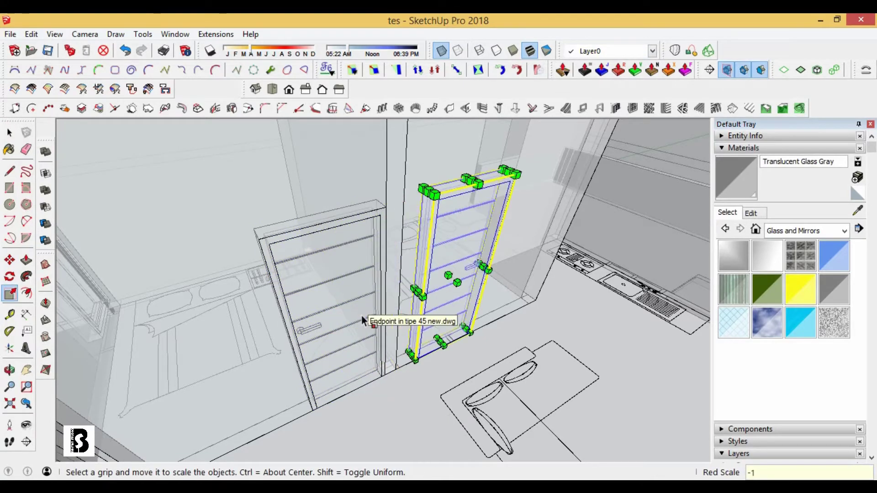
key(m)
scroll(401, 368, up, 3)
scroll(362, 372, down, 5)
key(space)
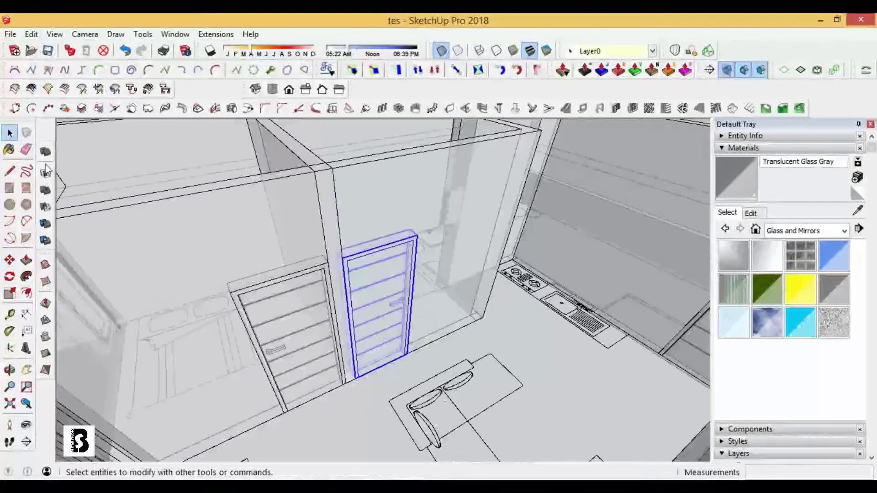
Step: Inside the wall group, draw a 90 × 213 cm rectangle at the door
middle_drag(348, 211, 326, 260)
click(326, 260)
double_click(326, 256)
click(325, 256)
key(r)
click(199, 205)
click(381, 385)
Step: Push the door-sized face 15 cm to cut the opening through the wall
scroll(383, 370, up, 3)
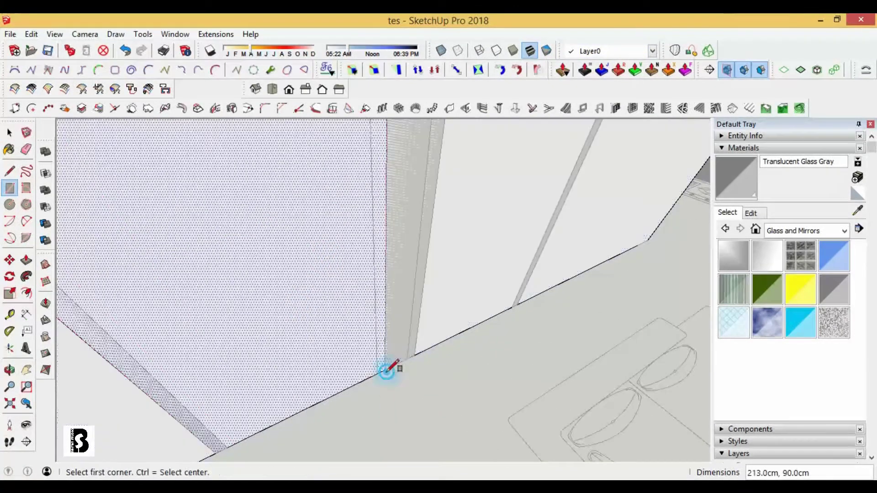
scroll(402, 356, down, 3)
click(354, 301)
middle_drag(354, 302, 321, 194)
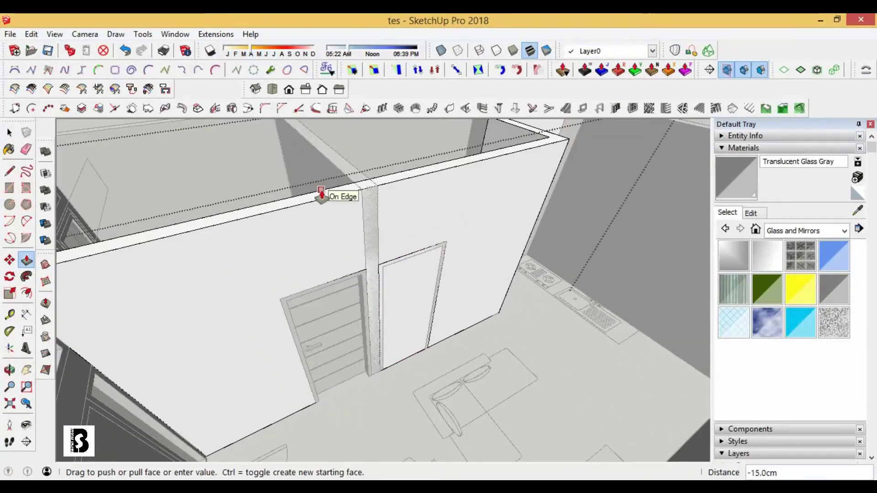
click(3, 133)
scroll(528, 216, down, 5)
Step: Draw a matching doorway rectangle on the exterior wall and push it through
middle_drag(529, 216, 323, 241)
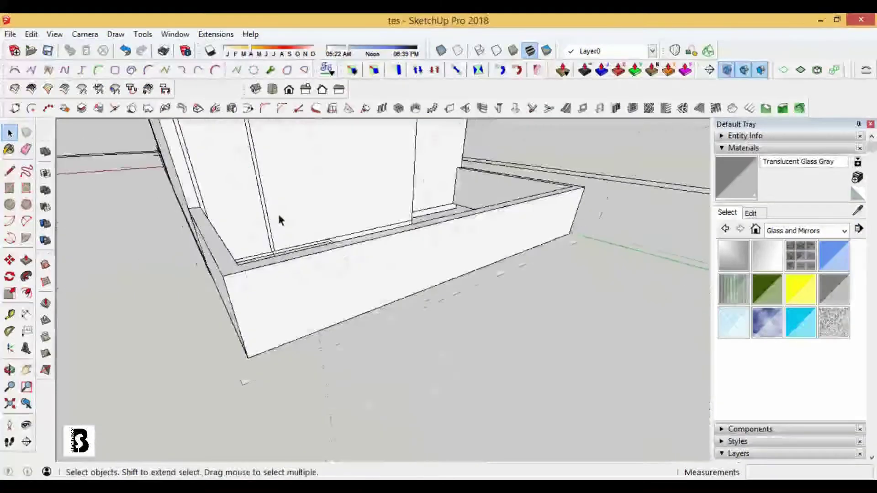
middle_drag(277, 212, 242, 353)
scroll(309, 165, up, 4)
click(308, 165)
key(r)
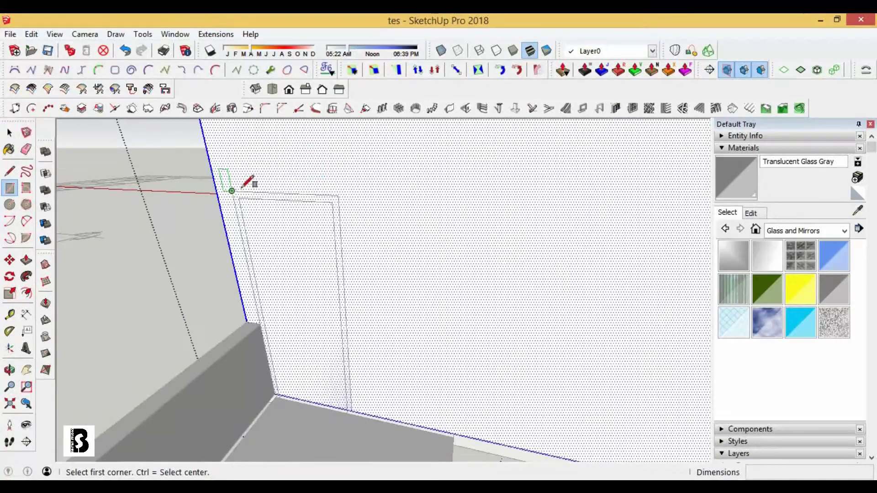
click(348, 409)
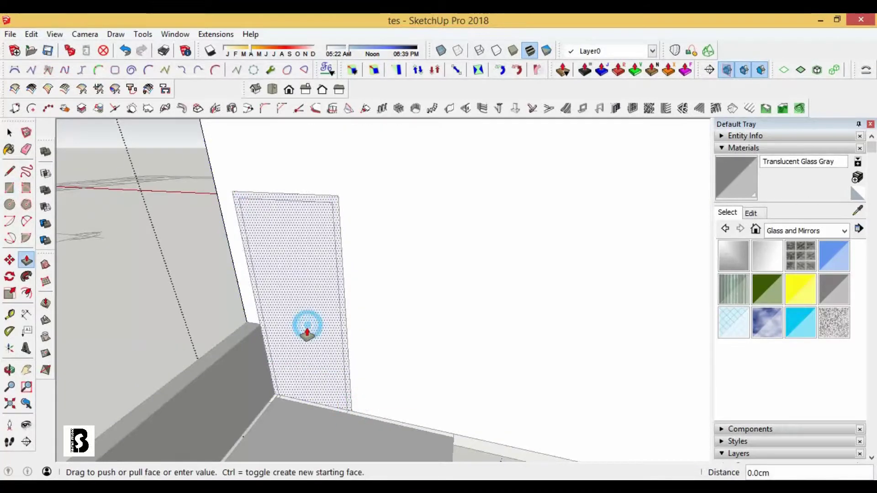
scroll(307, 331, down, 5)
click(8, 149)
click(9, 132)
Step: Orbit to a front view of the entrance door
middle_drag(319, 274, 478, 229)
key(o)
drag(478, 228, 443, 338)
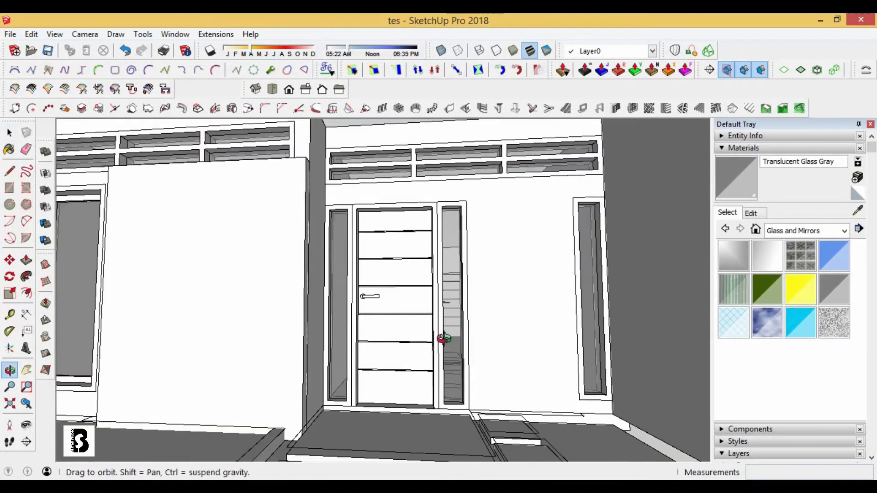
middle_drag(447, 342, 402, 372)
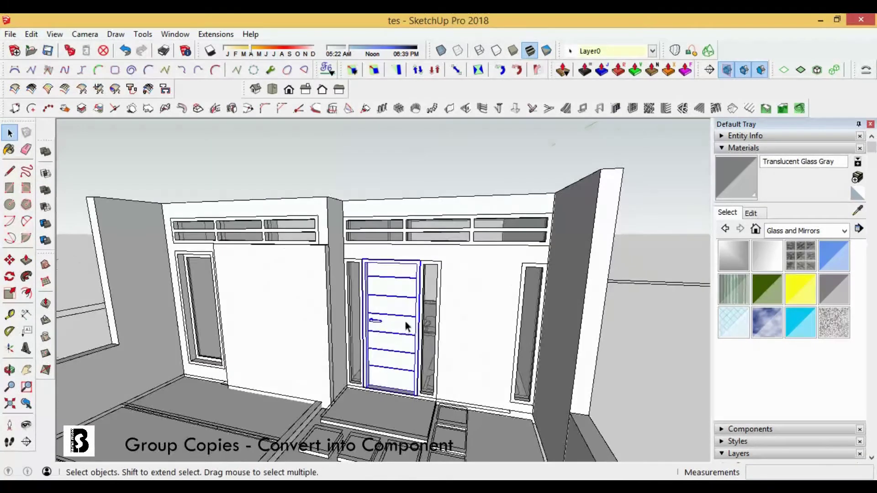
Step: Make the selected door copies into a shared component
right_click(476, 223)
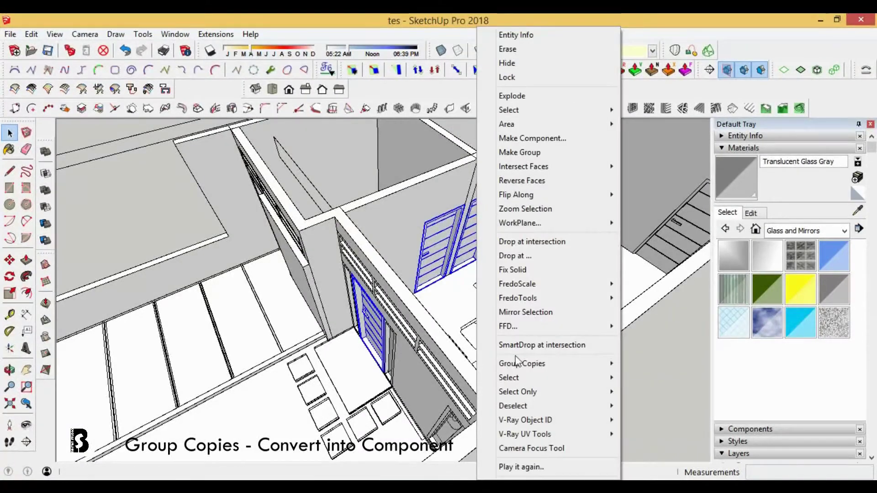
click(682, 424)
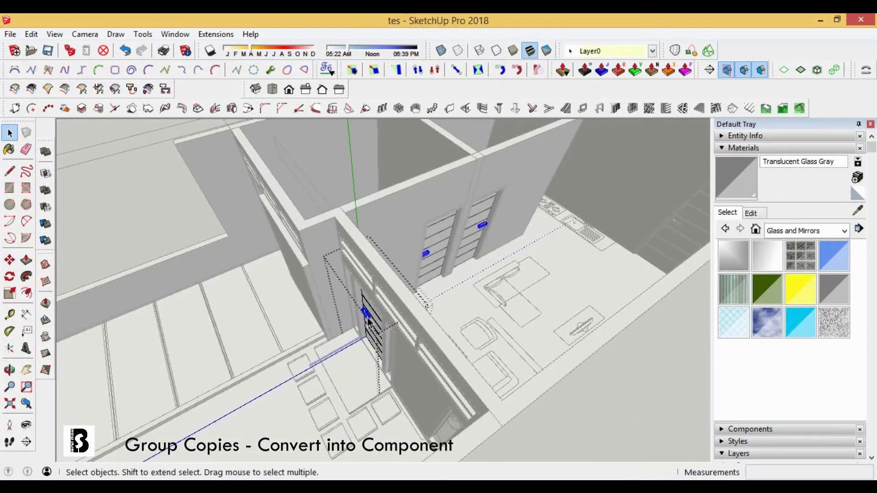
middle_drag(162, 222, 421, 319)
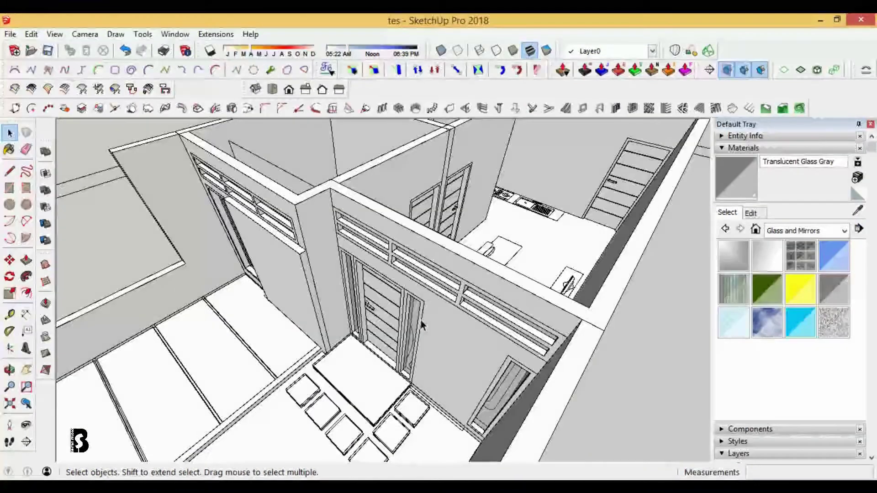
scroll(421, 319, up, 3)
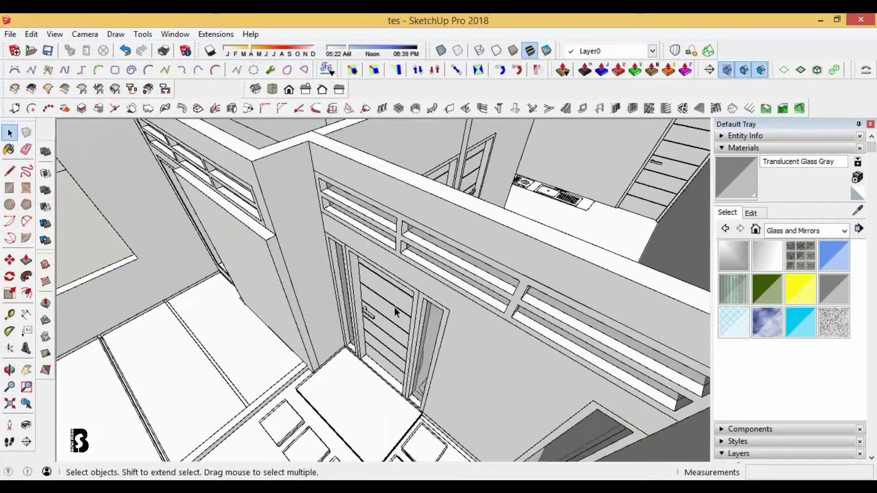
scroll(394, 308, up, 3)
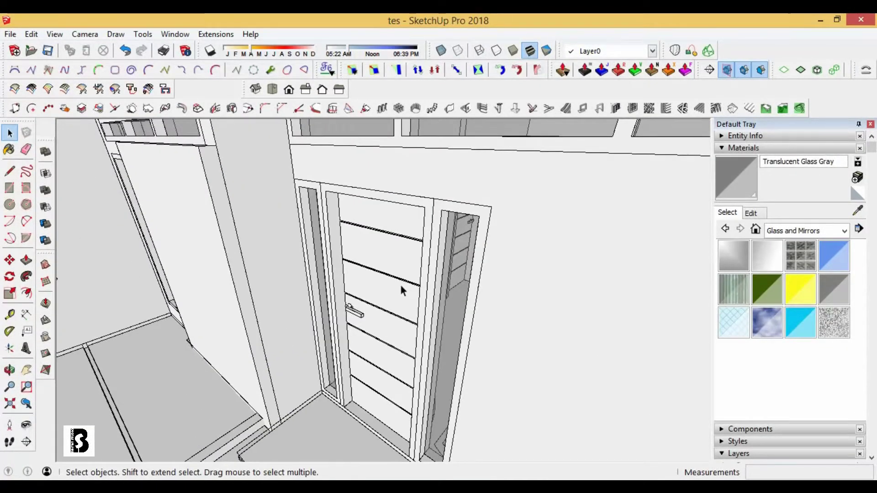
Step: Edit the door group's inner leaf and select its lower panel face
double_click(399, 282)
scroll(348, 335, up, 3)
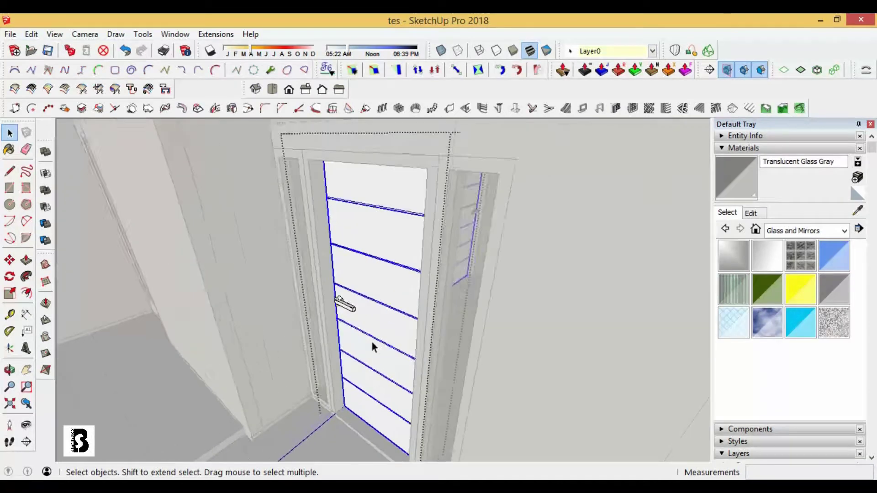
scroll(369, 408, up, 2)
double_click(369, 408)
click(372, 328)
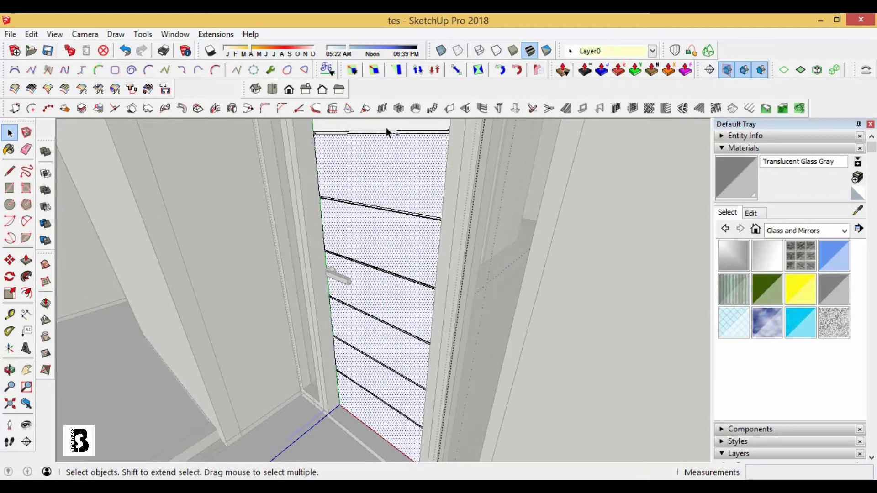
middle_drag(386, 133, 319, 396)
mouse_move(387, 305)
middle_down()
mouse_move(452, 222)
mouse_move(378, 203)
mouse_move(333, 384)
middle_up()
scroll(364, 205, up, 5)
key(space)
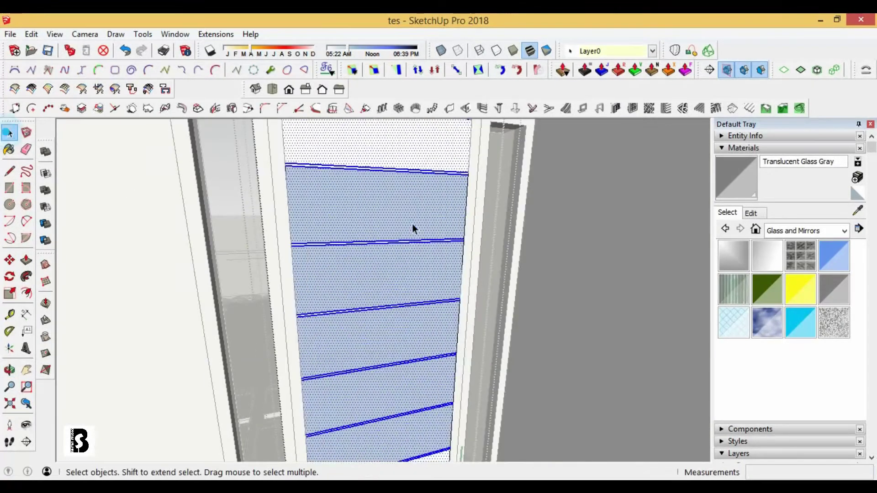
scroll(412, 224, down, 5)
scroll(338, 319, up, 5)
Step: Reverse the glass panel face and recess it into the door leaf
right_click(353, 292)
click(422, 218)
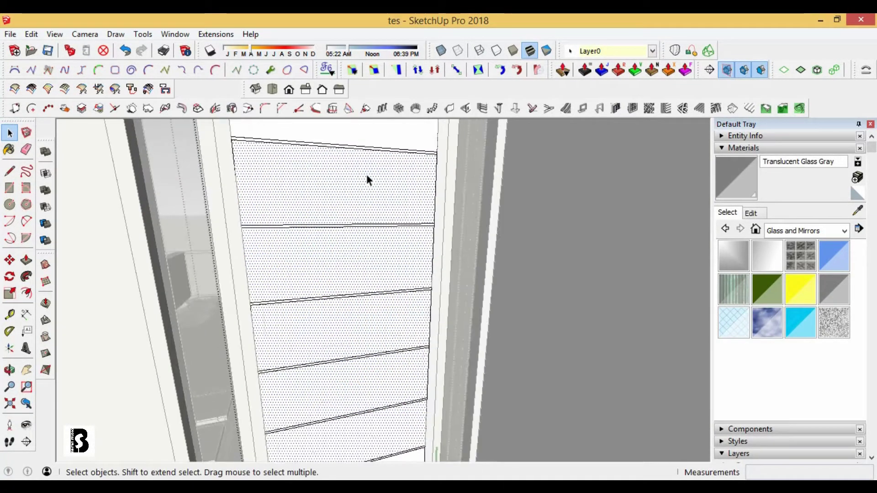
scroll(366, 174, up, 3)
key(p)
click(421, 174)
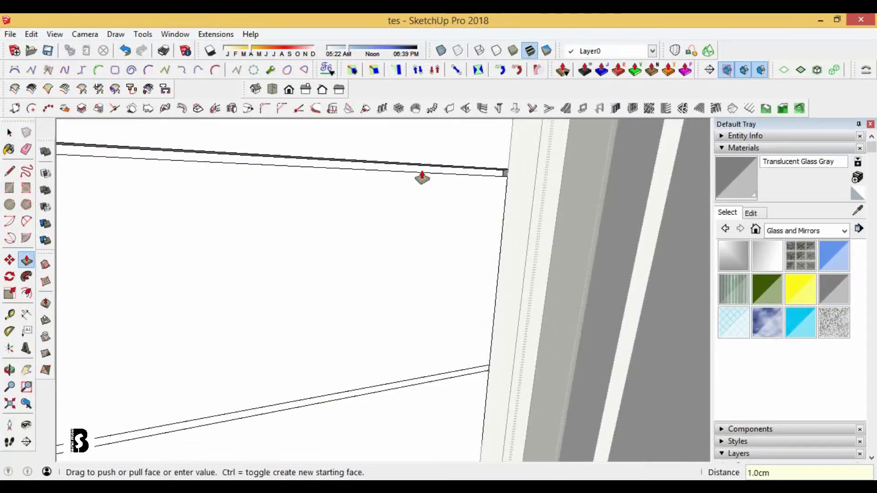
click(422, 178)
scroll(391, 401, down, 3)
scroll(364, 417, down, 3)
scroll(351, 314, up, 5)
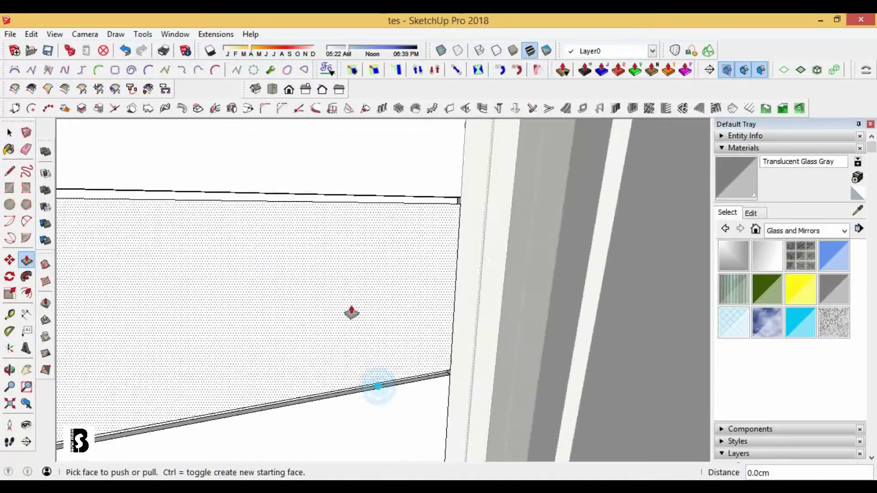
scroll(364, 398, down, 2)
scroll(329, 411, down, 3)
scroll(341, 358, up, 4)
click(341, 358)
scroll(342, 394, down, 4)
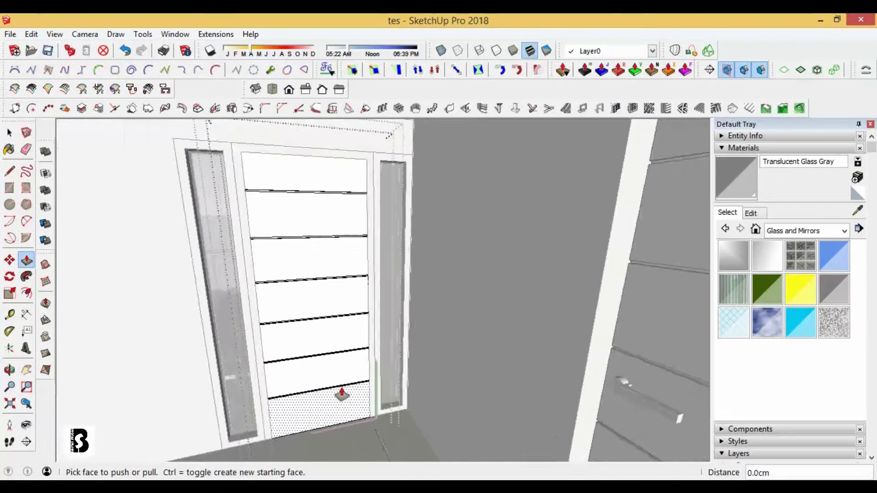
Step: Open the front door group for editing to reach its handle
key(space)
scroll(172, 357, down, 3)
mouse_move(172, 357)
middle_down()
mouse_move(358, 156)
mouse_move(597, 364)
middle_up()
scroll(427, 354, up, 4)
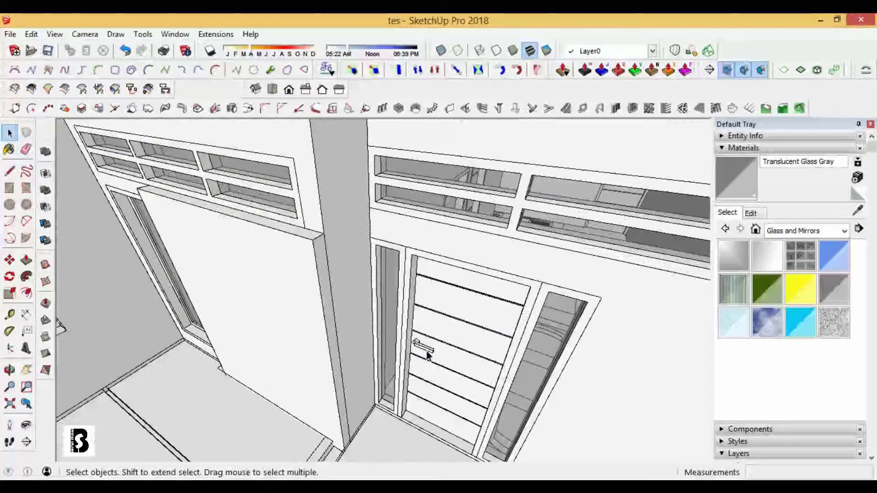
click(427, 354)
scroll(420, 355, up, 2)
double_click(420, 355)
Step: Copy the door handle onto the other door
key(m)
mouse_move(411, 358)
middle_down()
mouse_move(191, 318)
mouse_move(323, 375)
middle_up()
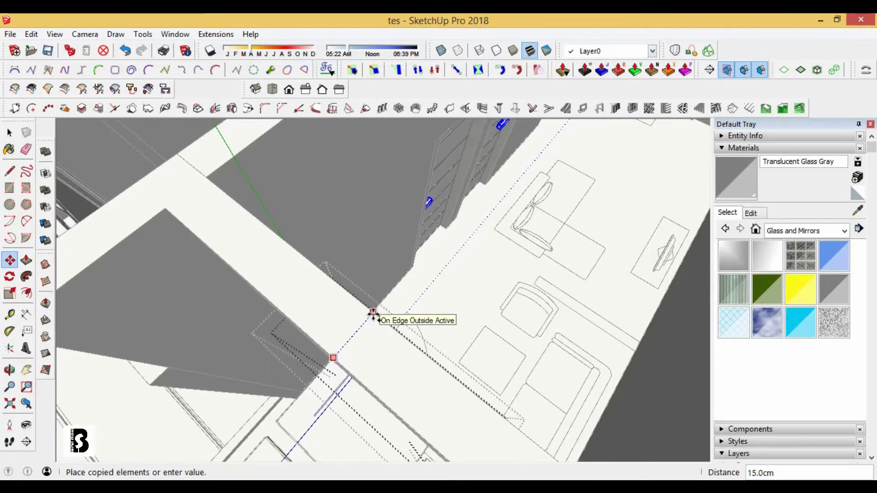
click(373, 313)
scroll(370, 356, up, 5)
mouse_move(373, 314)
middle_down()
mouse_move(370, 356)
mouse_move(289, 323)
middle_up()
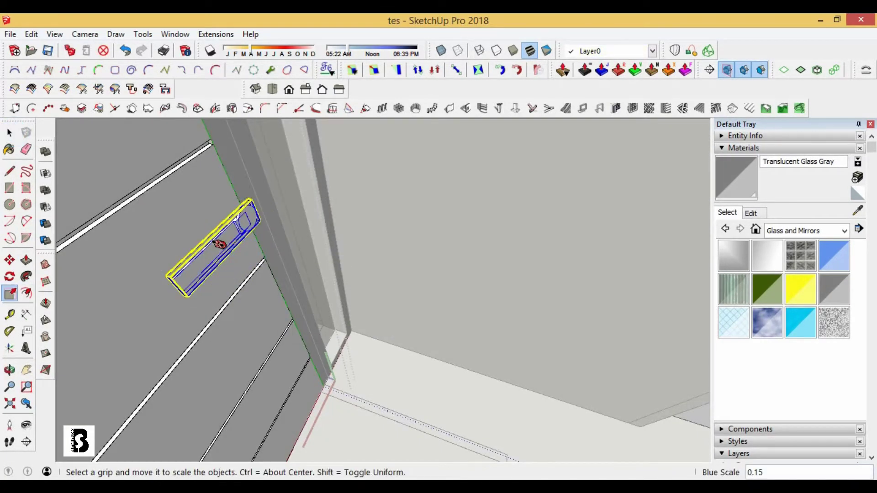
scroll(183, 264, up, 3)
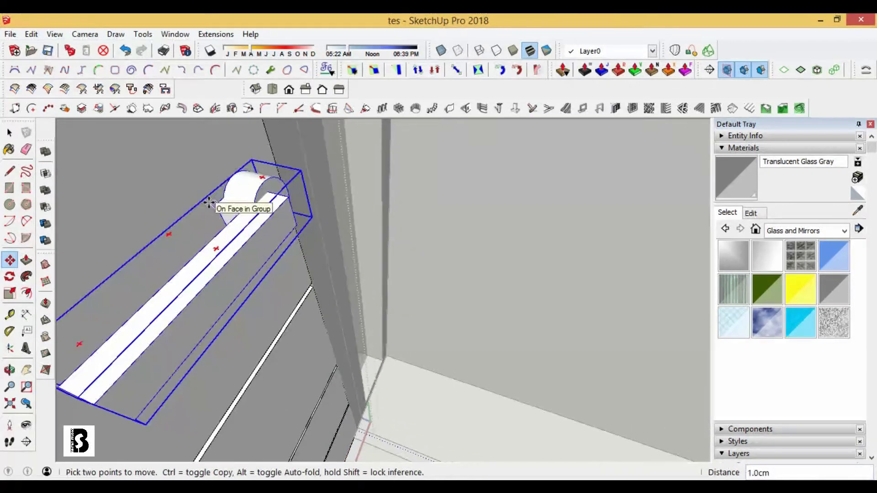
click(9, 132)
Step: Orbit around the house to look down over the kitchen and sofa area
scroll(245, 274, down, 5)
mouse_move(245, 274)
middle_down()
mouse_move(186, 172)
mouse_move(82, 218)
middle_up()
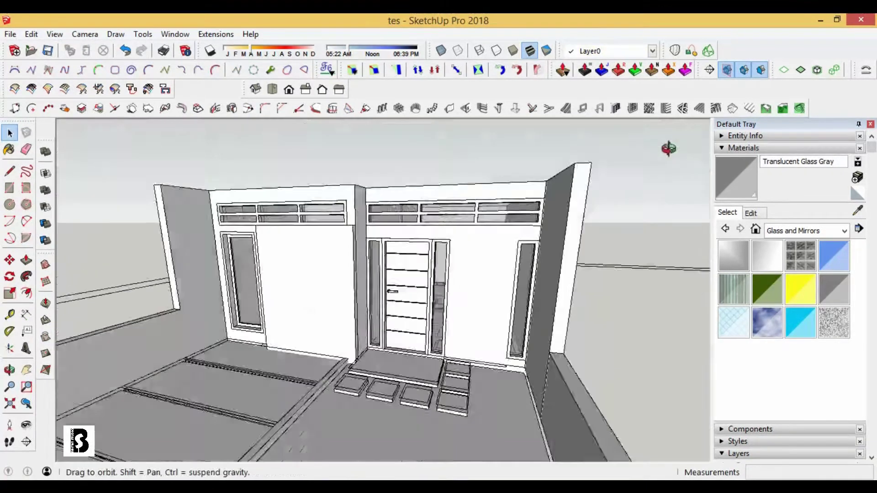
scroll(82, 218, up, 5)
key(l)
scroll(393, 258, up, 4)
scroll(383, 256, up, 3)
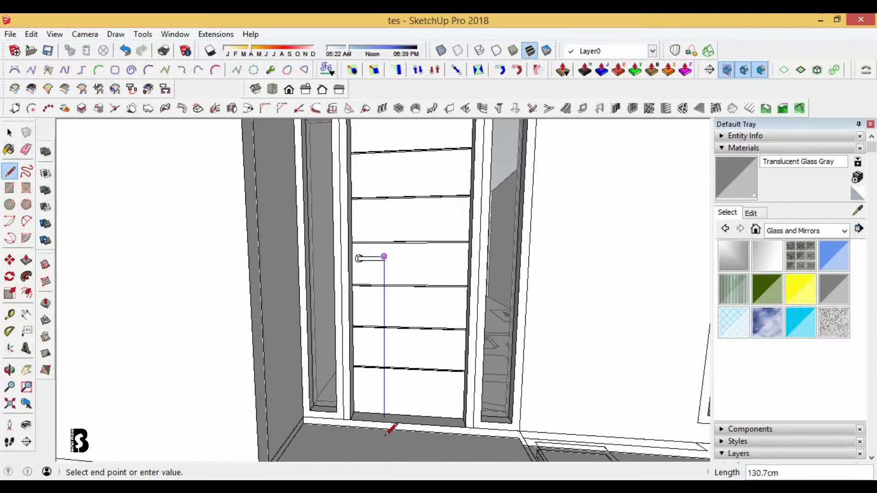
key(space)
scroll(386, 414, down, 3)
mouse_move(386, 413)
middle_down()
mouse_move(441, 242)
mouse_move(472, 233)
middle_up()
scroll(325, 288, up, 5)
scroll(324, 288, down, 3)
mouse_move(324, 289)
middle_down()
mouse_move(557, 287)
mouse_move(181, 395)
middle_up()
scroll(557, 288, up, 3)
Step: Place another door copy in the doorway beside the kitchen
click(9, 261)
scroll(190, 403, up, 4)
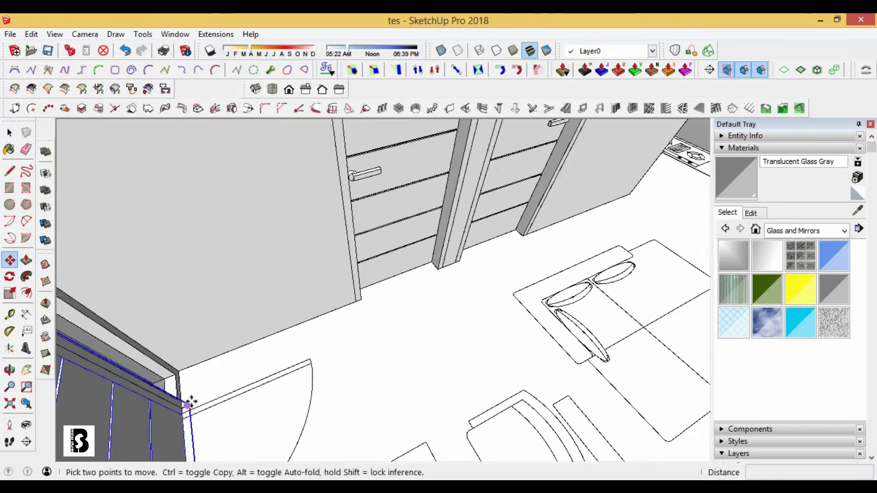
scroll(181, 408, down, 5)
scroll(244, 314, up, 5)
scroll(265, 313, up, 2)
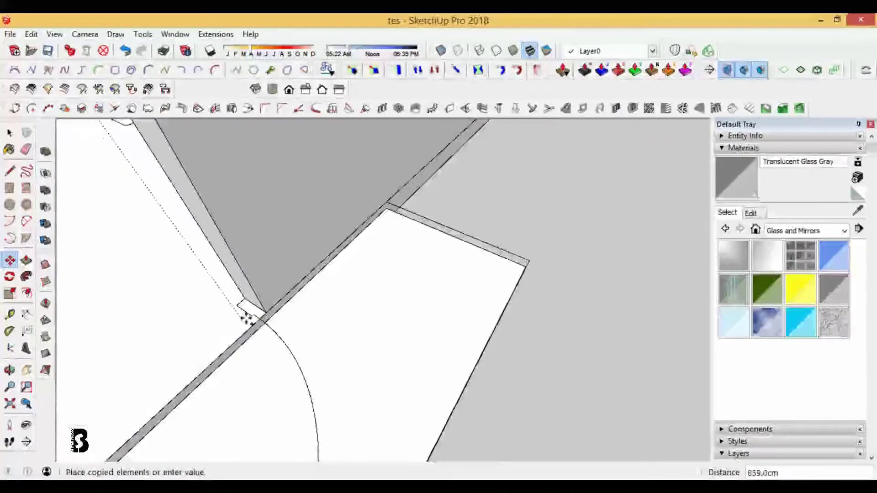
scroll(265, 313, down, 5)
middle_drag(265, 313, 411, 274)
scroll(580, 241, up, 4)
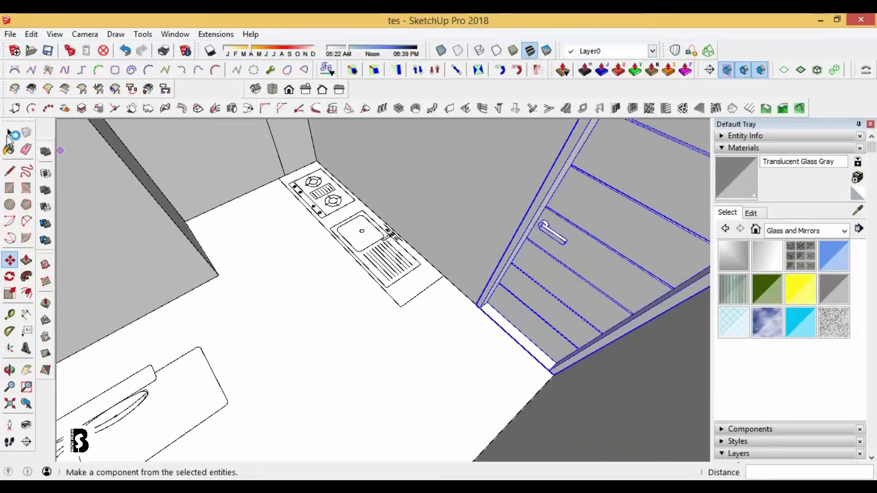
click(580, 241)
scroll(436, 312, up, 3)
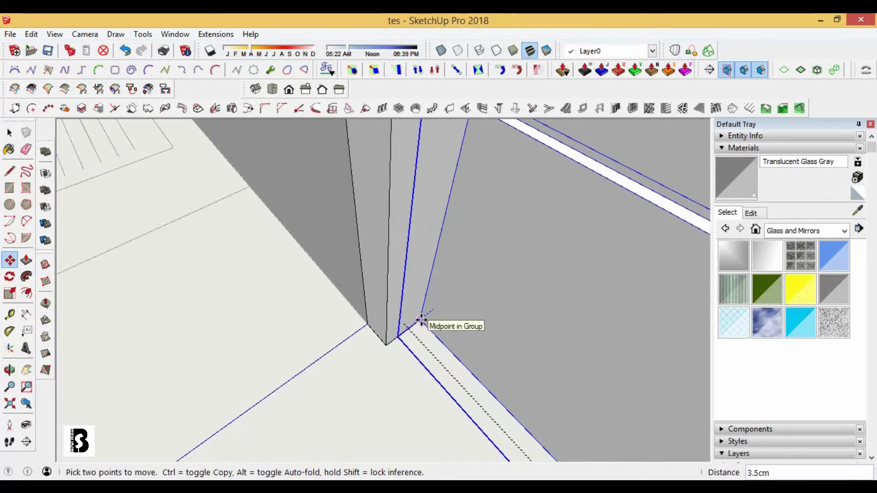
scroll(421, 319, down, 5)
scroll(513, 336, down, 3)
key(space)
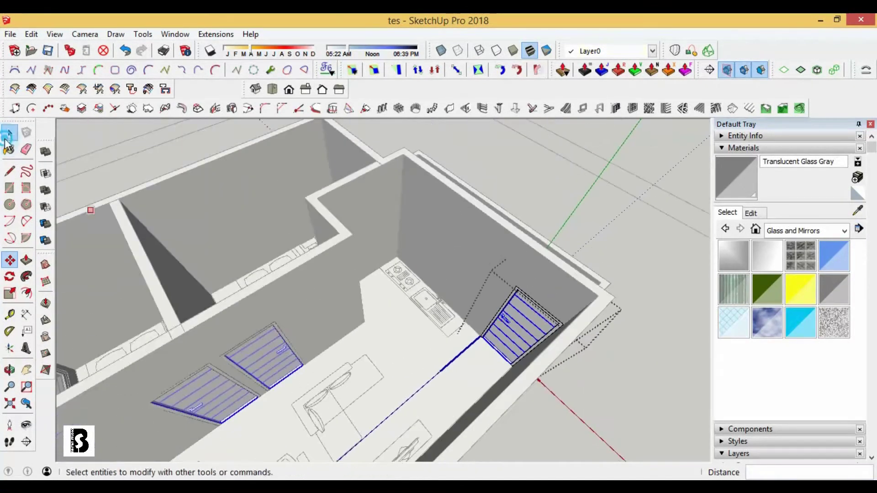
click(501, 240)
mouse_move(501, 240)
middle_down()
mouse_move(317, 309)
mouse_move(445, 259)
mouse_move(380, 254)
middle_up()
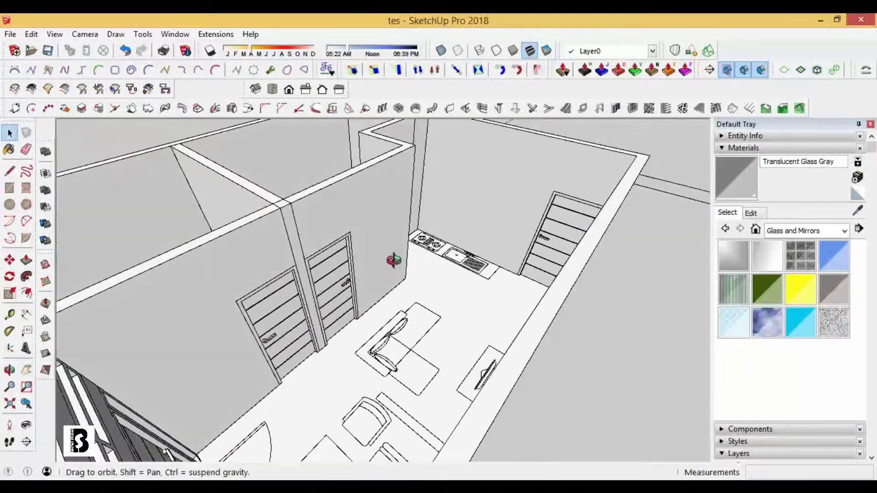
Step: Draw a rectangular floor face across the rear walled yard
scroll(357, 217, down, 3)
mouse_move(357, 218)
middle_down()
mouse_move(343, 185)
mouse_move(275, 260)
mouse_move(169, 349)
middle_up()
scroll(384, 283, up, 5)
scroll(439, 310, up, 2)
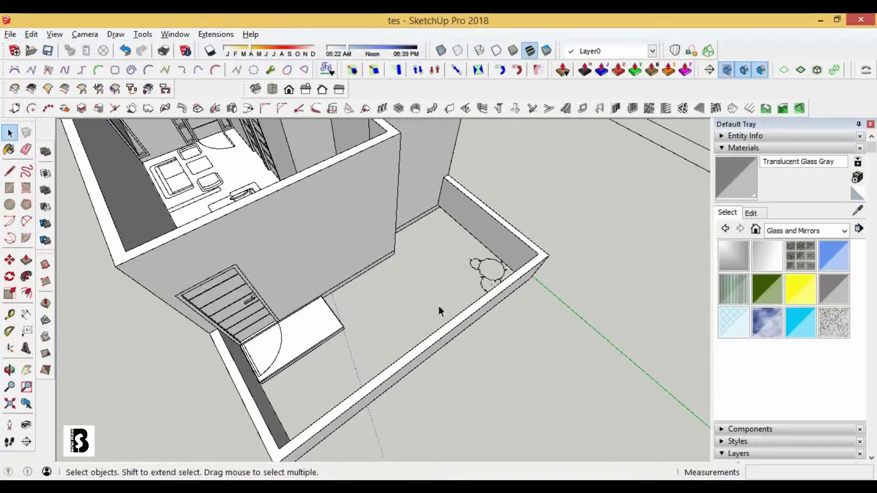
scroll(355, 301, up, 3)
scroll(245, 293, up, 3)
click(483, 201)
mouse_move(483, 201)
middle_down()
mouse_move(333, 420)
mouse_move(460, 285)
mouse_move(412, 240)
middle_up()
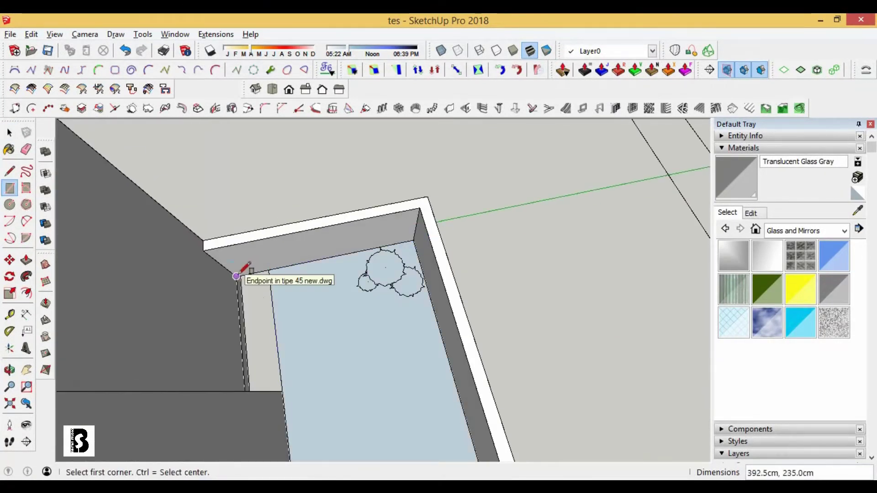
scroll(236, 277, down, 3)
mouse_move(297, 274)
middle_down()
mouse_move(303, 312)
mouse_move(410, 320)
middle_up()
scroll(300, 362, up, 3)
key(e)
scroll(366, 269, down, 3)
scroll(268, 308, down, 2)
key(space)
scroll(484, 390, up, 3)
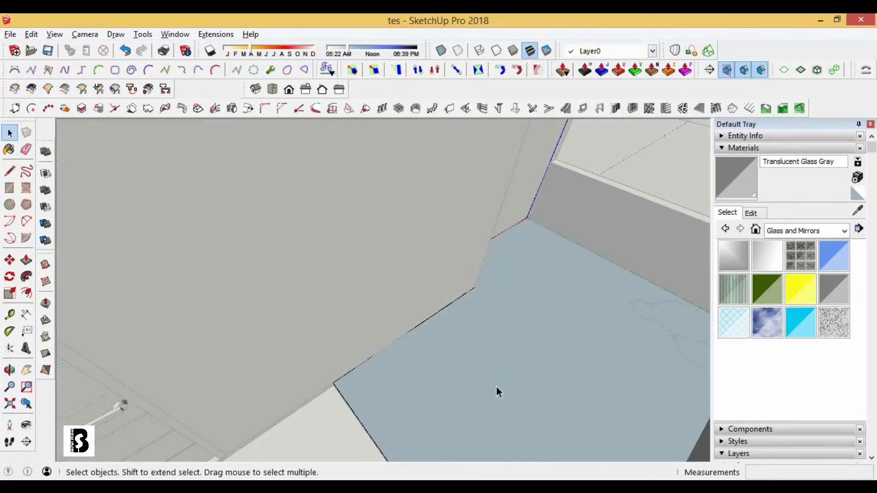
scroll(497, 387, down, 5)
Step: Push the rear floor face 5 cm down
key(p)
click(430, 242)
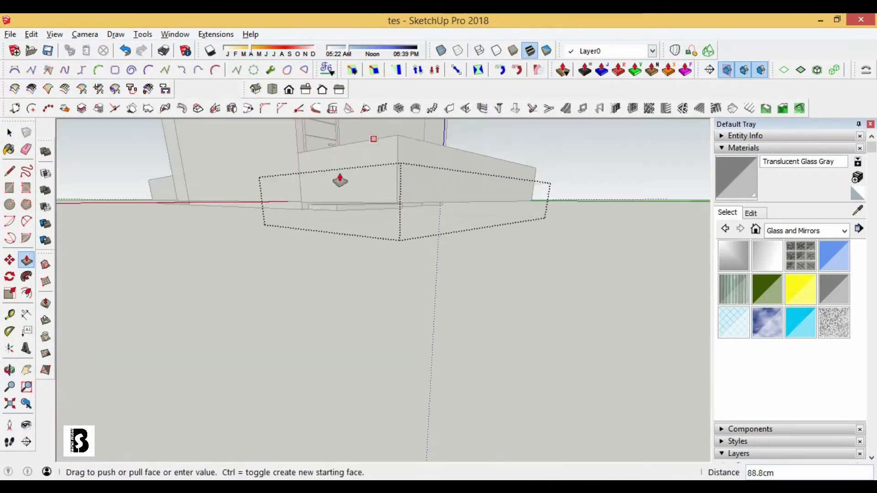
mouse_move(293, 221)
middle_down()
mouse_move(434, 195)
mouse_move(334, 281)
middle_up()
scroll(338, 279, up, 3)
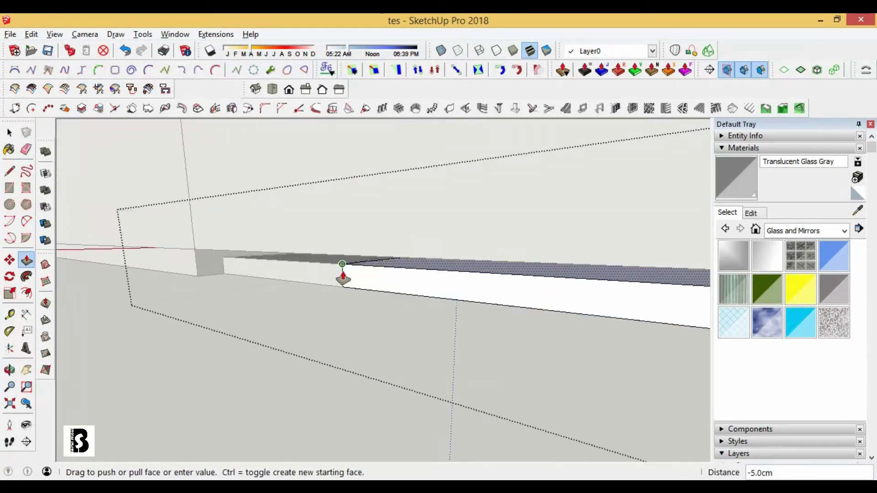
scroll(343, 274, down, 3)
key(space)
click(303, 231)
key(p)
key(space)
click(118, 161)
mouse_move(251, 224)
middle_down()
mouse_move(371, 294)
mouse_move(501, 233)
mouse_move(656, 358)
mouse_move(564, 384)
mouse_move(320, 329)
mouse_move(10, 287)
middle_up()
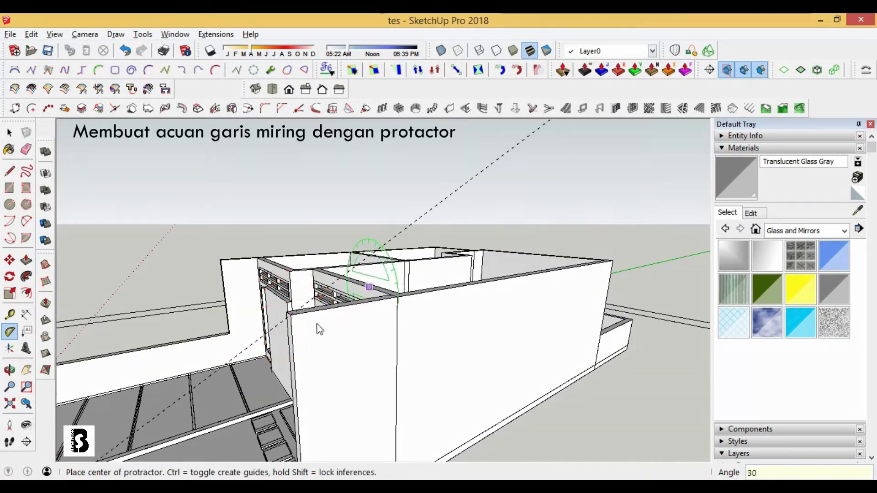
Step: Draw a 30° triangular gable face on the front end wall
scroll(579, 274, up, 3)
click(516, 236)
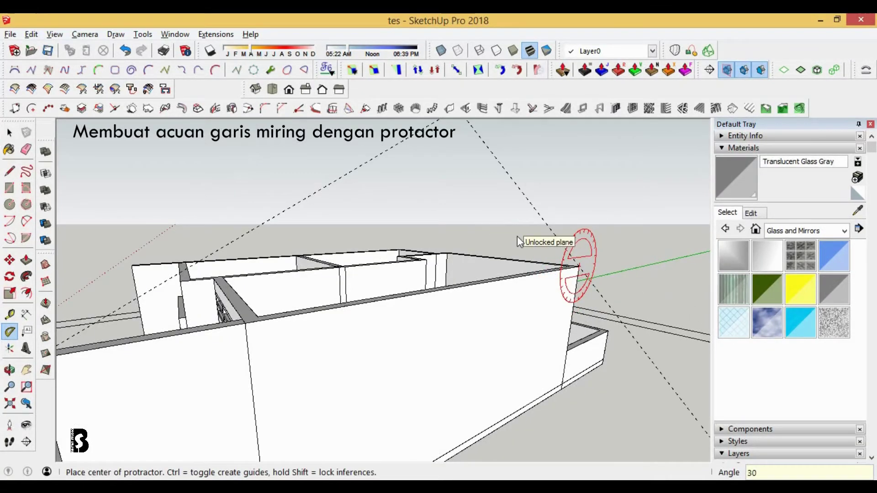
middle_drag(517, 236, 427, 319)
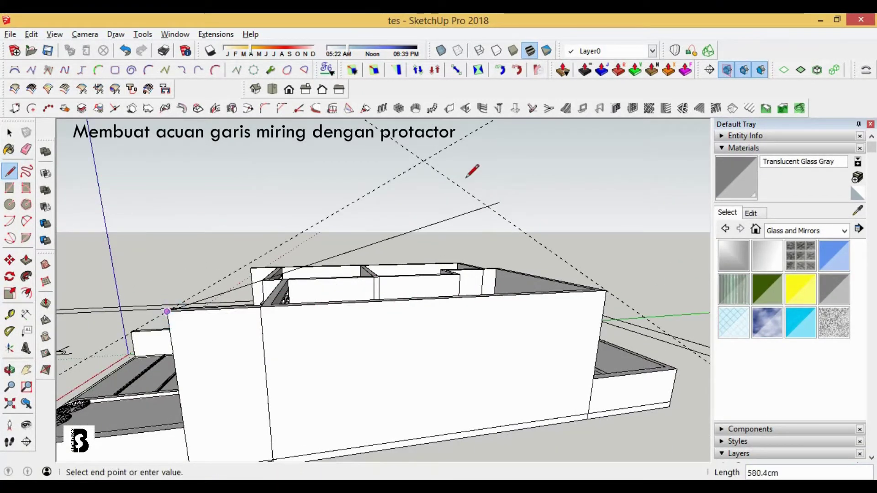
click(606, 290)
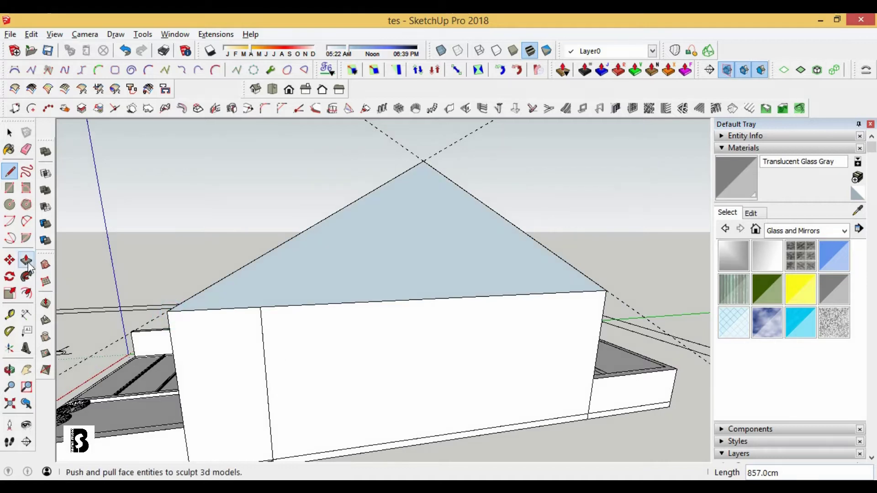
click(27, 260)
mouse_move(421, 362)
middle_down()
mouse_move(290, 352)
mouse_move(470, 342)
middle_up()
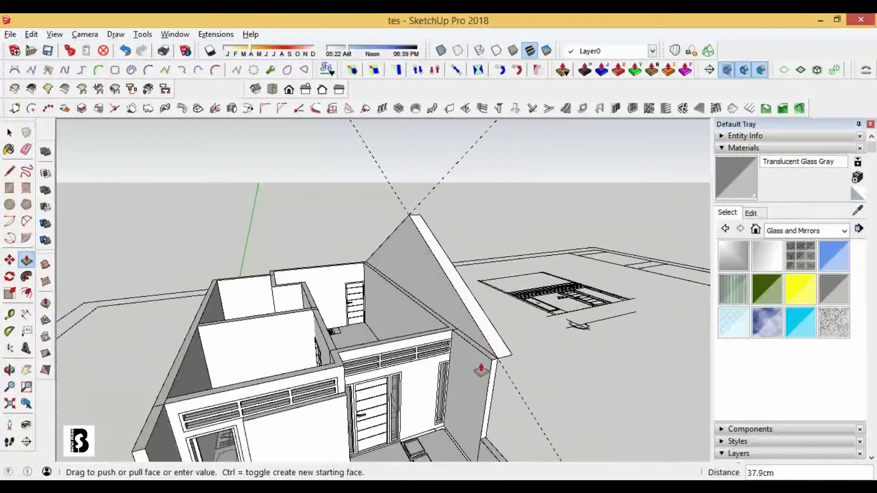
Step: Group the gable triangle and copy it 600 cm back to the opposite end wall
double_click(410, 248)
right_click(477, 329)
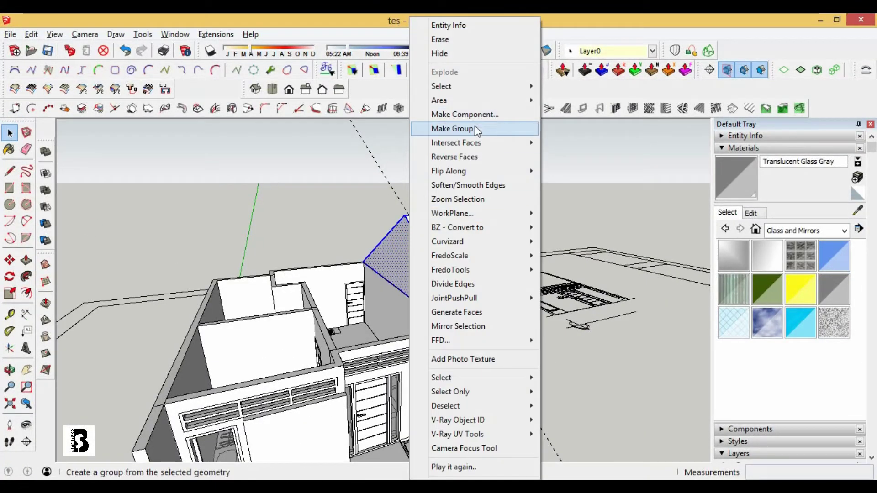
click(475, 125)
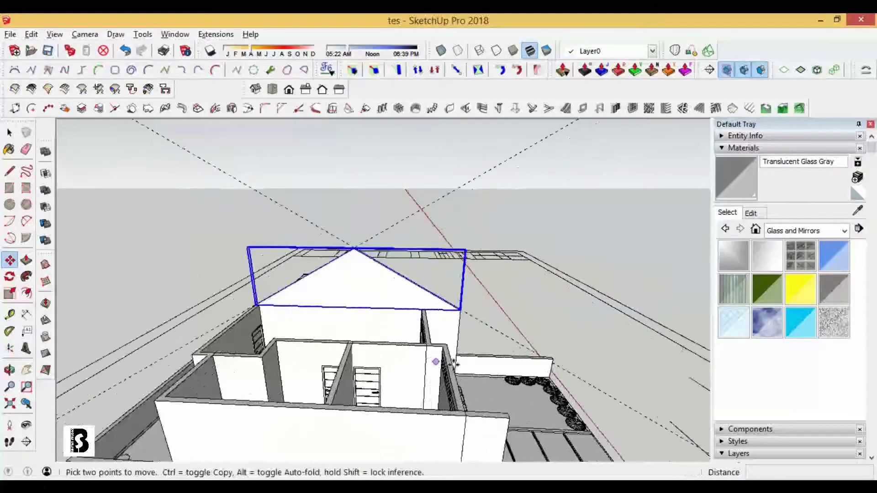
middle_drag(313, 384, 445, 304)
click(473, 323)
key(ctrl)
middle_drag(287, 376, 306, 373)
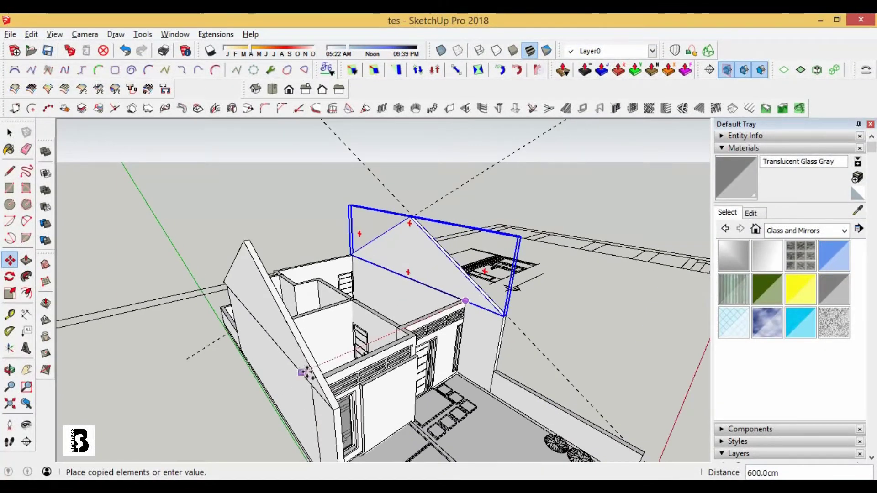
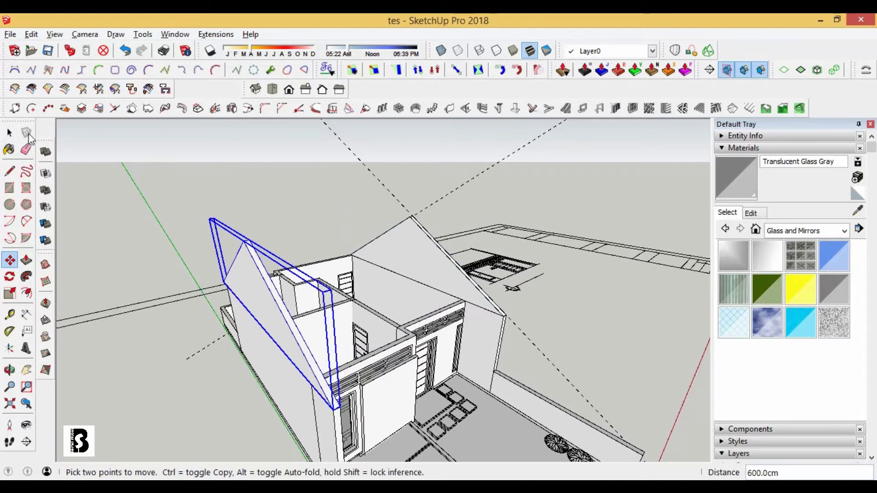
Step: Draw a rectangle over the house and push/pull it up 10 cm into a roof slab
mouse_move(293, 268)
middle_down()
mouse_move(285, 322)
mouse_move(322, 307)
middle_up()
scroll(285, 322, up, 5)
scroll(323, 307, down, 10)
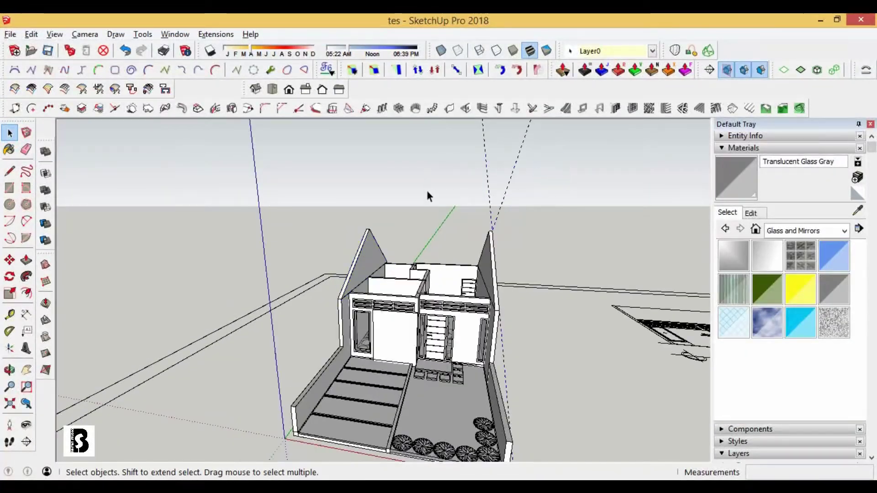
middle_drag(426, 188, 378, 239)
scroll(373, 258, up, 3)
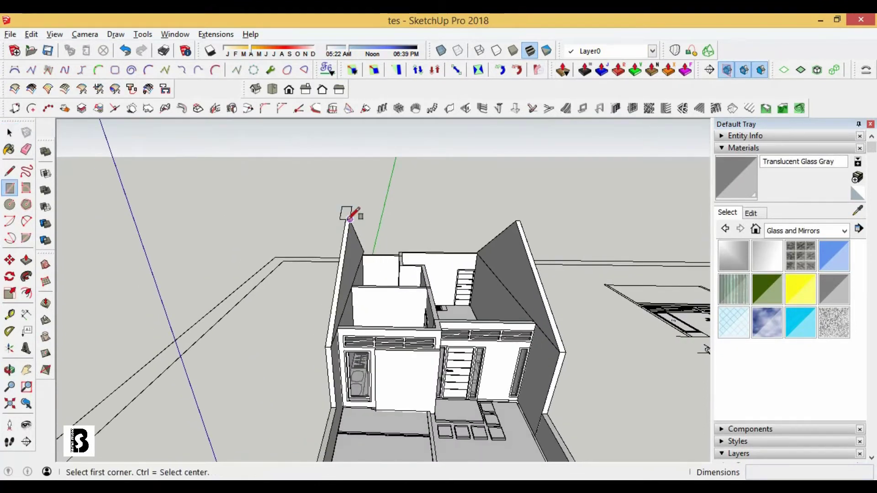
click(560, 351)
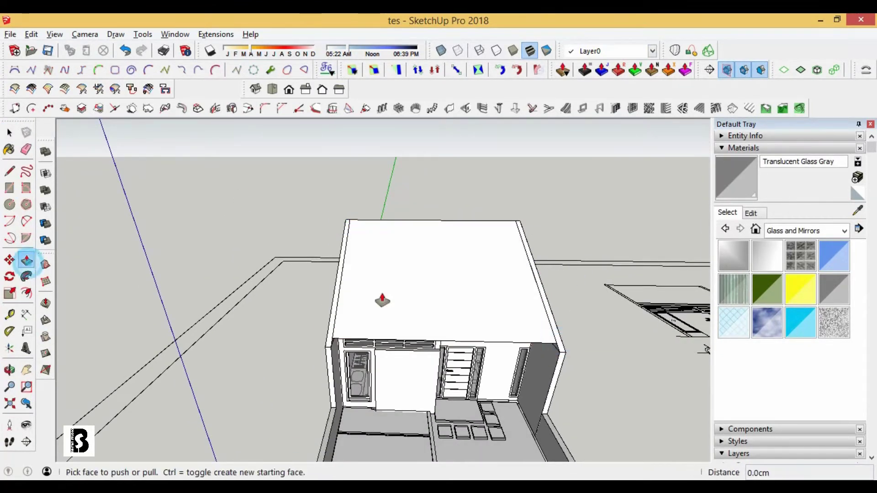
middle_drag(382, 300, 485, 303)
click(484, 304)
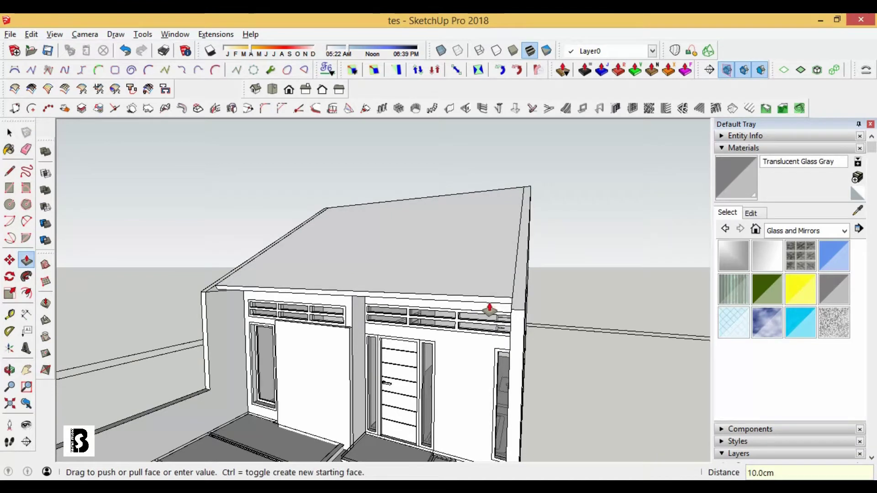
click(513, 312)
Step: Mirror the sloped roof half across the ridge, keeping the original, to form the gable
click(9, 133)
click(405, 225)
right_click(425, 223)
mouse_move(441, 146)
middle_down()
mouse_move(235, 318)
mouse_move(409, 252)
middle_up()
scroll(415, 310, up, 3)
scroll(416, 301, up, 1)
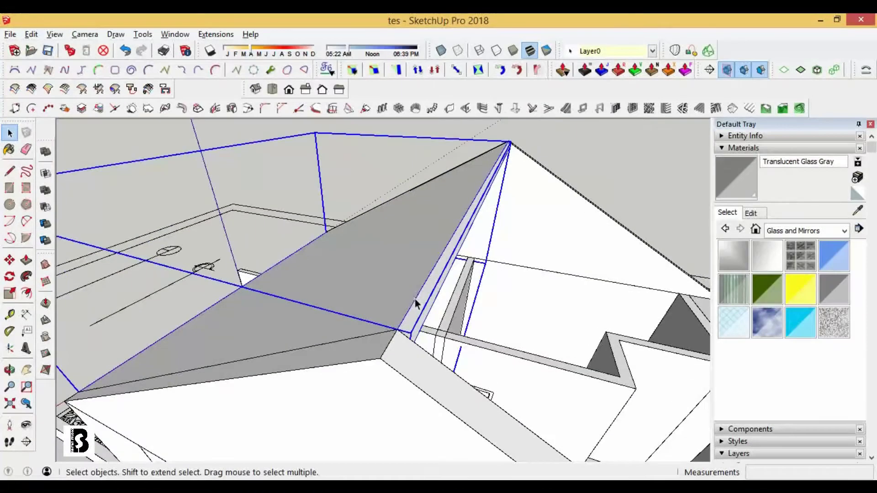
right_click(416, 308)
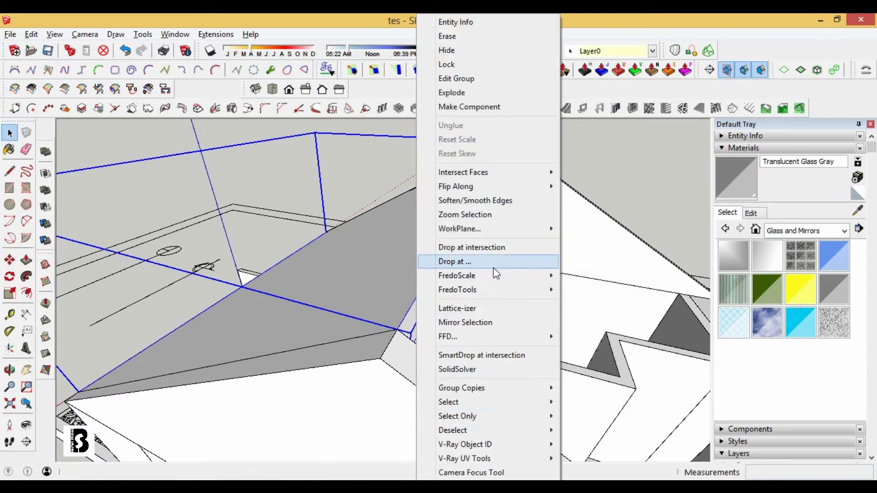
click(497, 323)
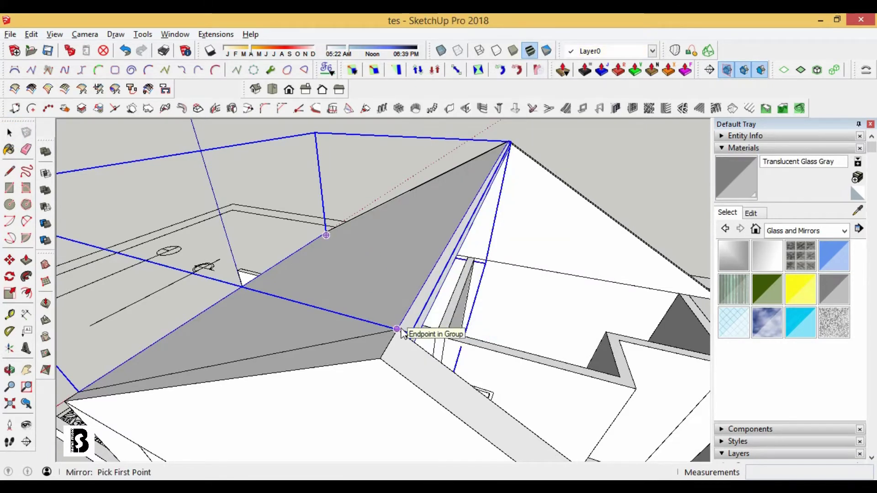
click(410, 303)
click(486, 278)
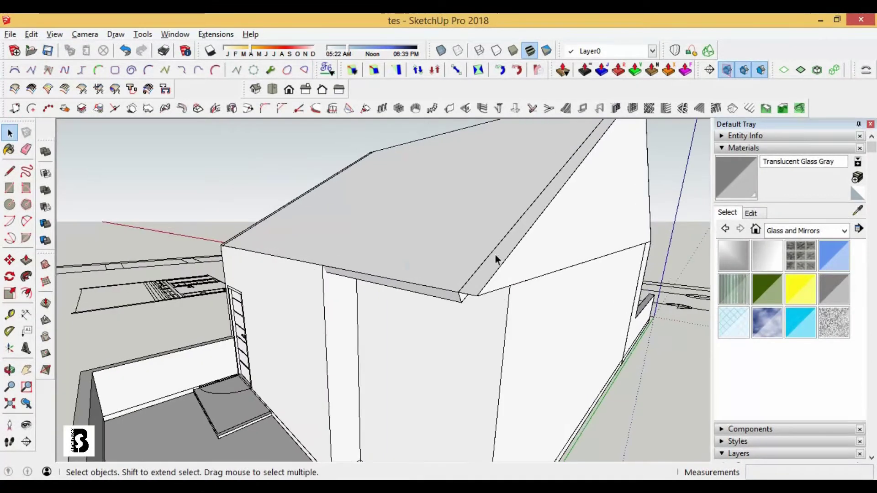
Step: Extend the roof face 100 cm with Push/Pull
click(420, 260)
key(p)
drag(422, 281, 395, 340)
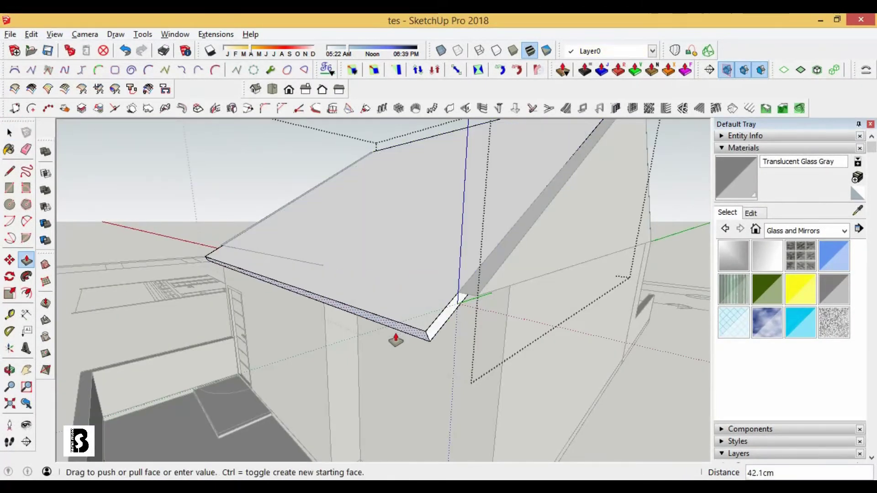
text(00)
key(Return)
mouse_move(389, 348)
middle_down()
mouse_move(386, 210)
mouse_move(368, 289)
middle_up()
click(9, 133)
scroll(489, 429, down, 3)
mouse_move(489, 429)
middle_down()
mouse_move(408, 309)
mouse_move(359, 313)
middle_up()
scroll(359, 313, up, 3)
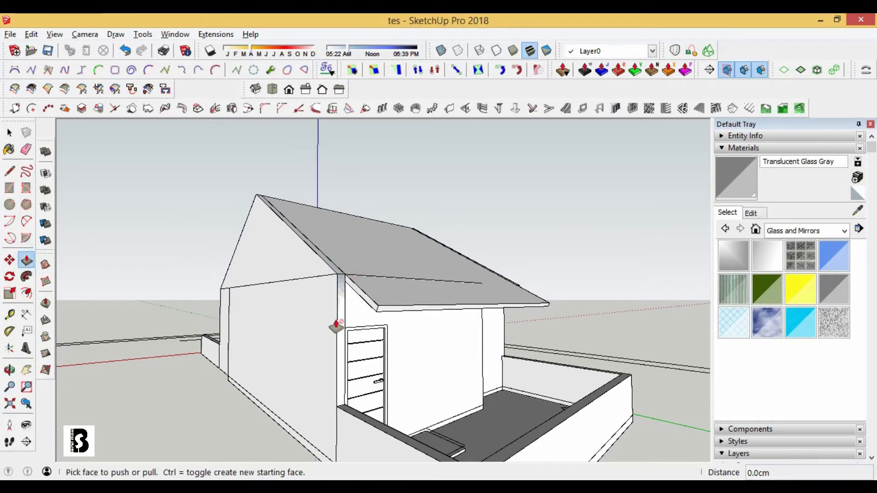
Step: Push the narrow wall beside the side door outward and draw a rectangle at the roof corner
drag(336, 325, 375, 310)
click(350, 269)
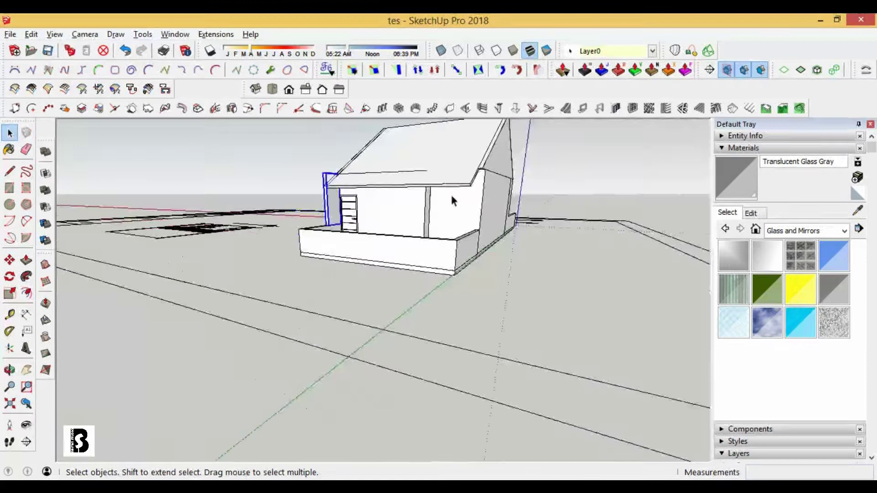
middle_drag(450, 193, 402, 202)
scroll(401, 202, up, 3)
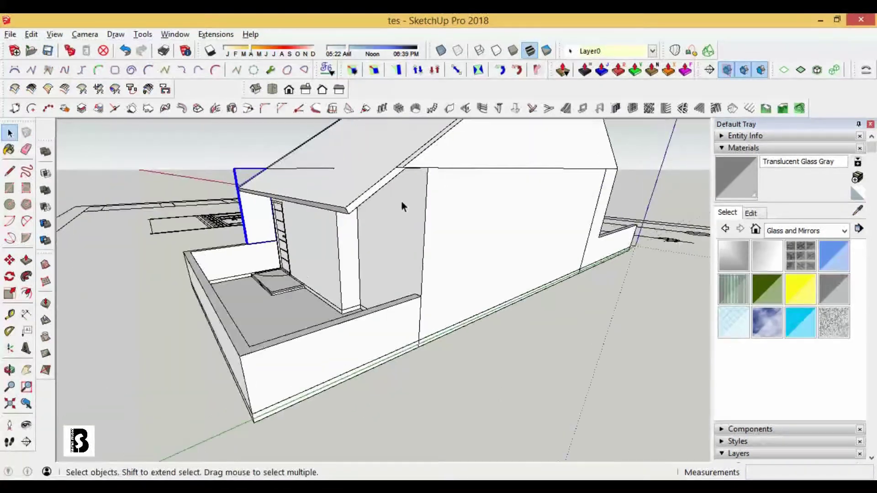
scroll(419, 163, up, 2)
key(r)
click(461, 149)
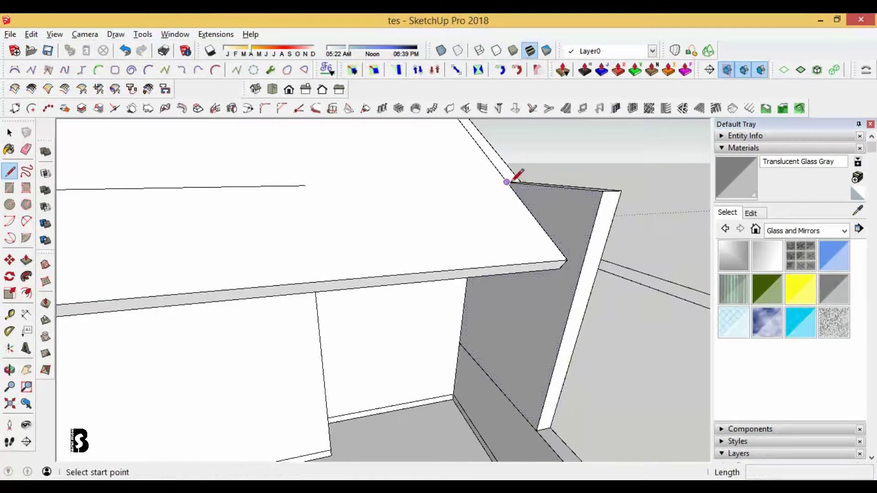
right_click(525, 246)
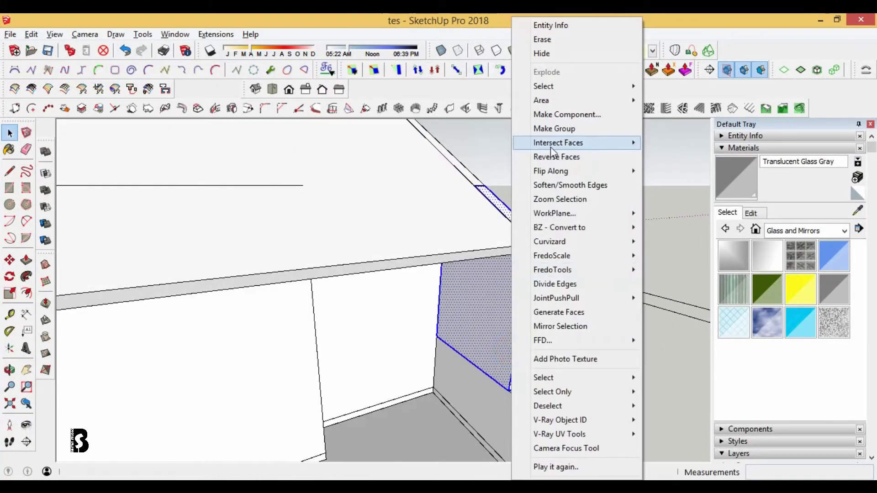
Step: Select the roof face and the ridge edge around the new gable infill
mouse_move(463, 239)
middle_down()
mouse_move(303, 274)
mouse_move(297, 258)
mouse_move(497, 322)
middle_up()
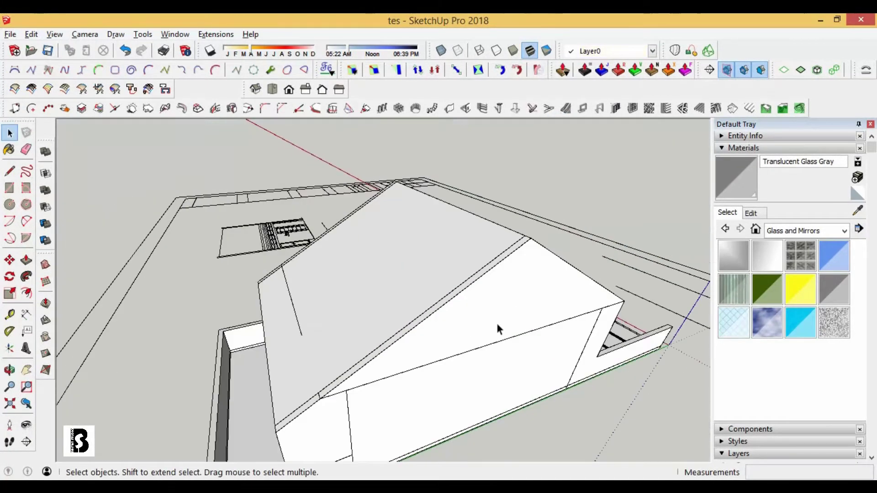
scroll(497, 322, up, 3)
scroll(507, 274, up, 3)
scroll(510, 245, up, 2)
click(511, 246)
click(522, 224)
scroll(530, 215, up, 1)
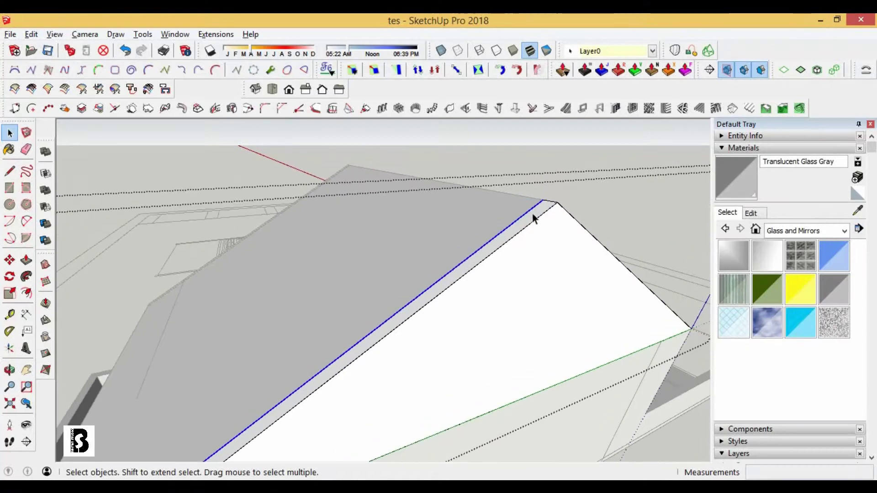
Step: Vector Push Pull the first narrow roof edge face out 20 cm
click(635, 70)
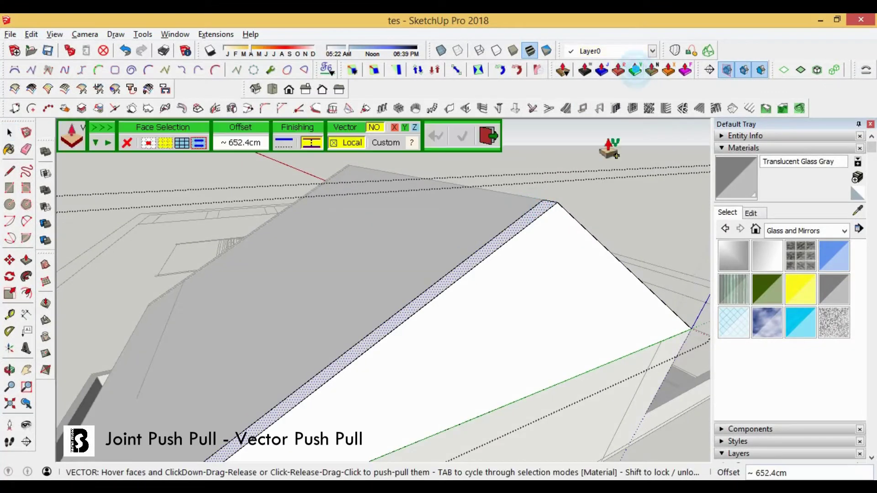
drag(566, 209, 566, 181)
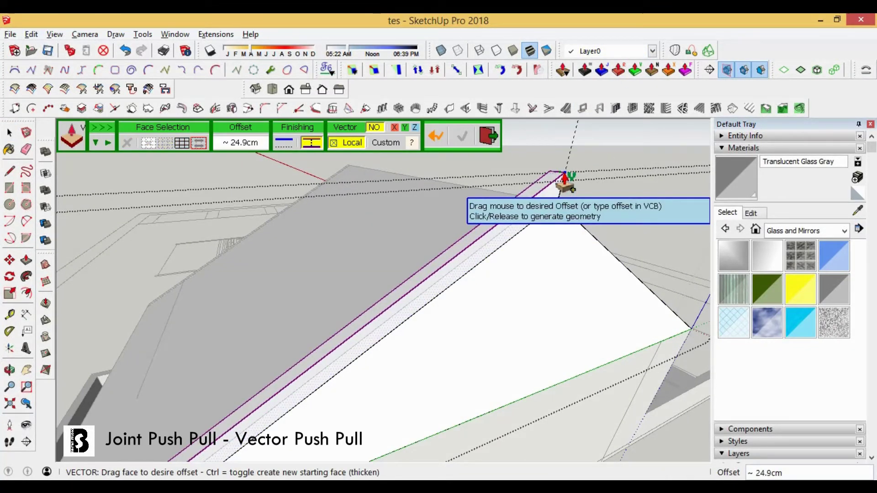
text(0)
key(Return)
mouse_move(561, 201)
middle_down()
mouse_move(400, 337)
mouse_move(570, 307)
mouse_move(371, 272)
mouse_move(246, 196)
middle_up()
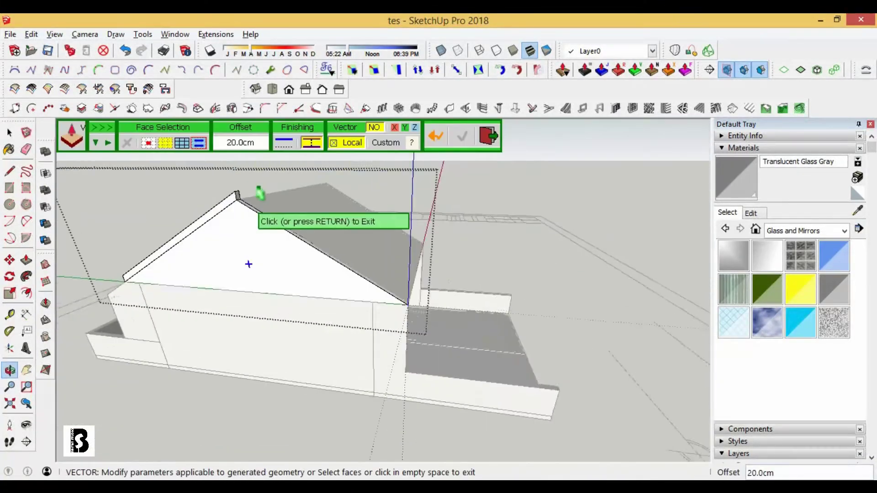
scroll(252, 256, up, 3)
key(space)
middle_drag(251, 259, 369, 259)
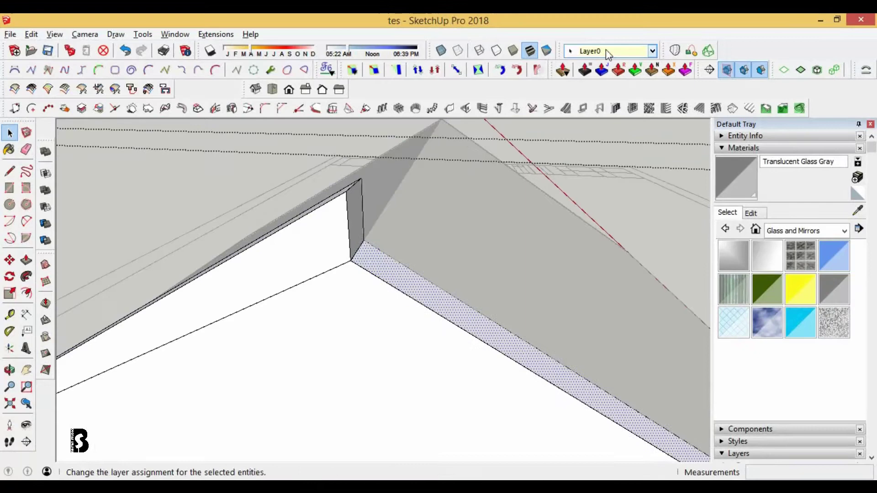
Step: Vector Push Pull the next narrow roof face out and review the roof
click(635, 69)
drag(360, 264, 353, 214)
middle_drag(342, 196, 163, 307)
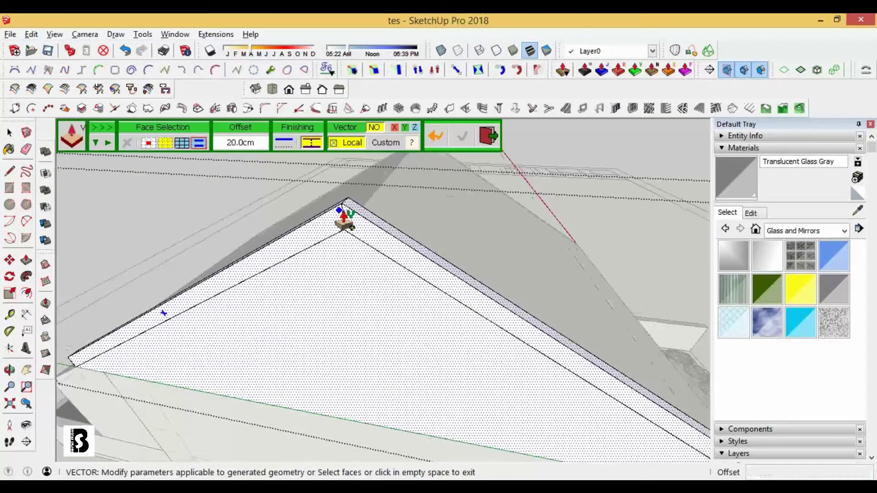
click(9, 133)
scroll(587, 248, down, 5)
mouse_move(588, 249)
middle_down()
mouse_move(221, 294)
mouse_move(229, 203)
mouse_move(145, 225)
mouse_move(176, 256)
mouse_move(588, 250)
mouse_move(493, 274)
middle_up()
scroll(228, 204, up, 5)
scroll(320, 256, down, 5)
scroll(493, 274, up, 4)
scroll(488, 261, up, 2)
Step: Select the roof group and enter it for editing, then step back out
scroll(484, 262, up, 2)
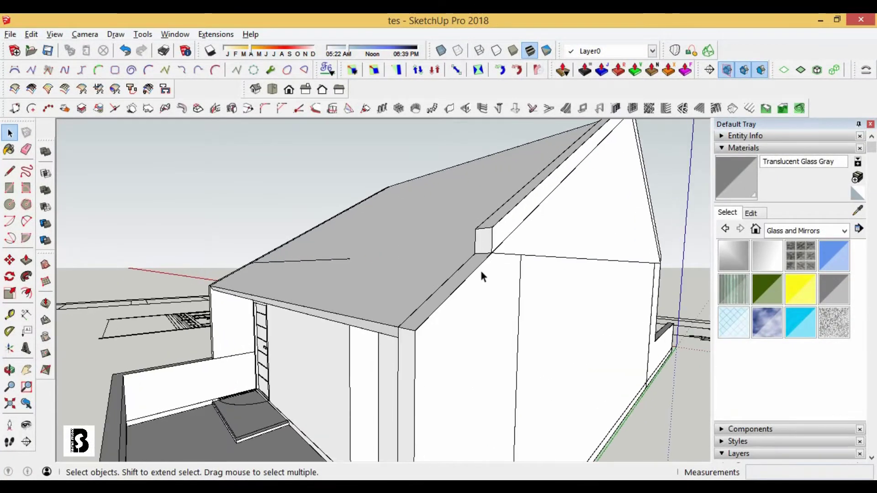
scroll(471, 270, up, 2)
click(463, 273)
double_click(467, 270)
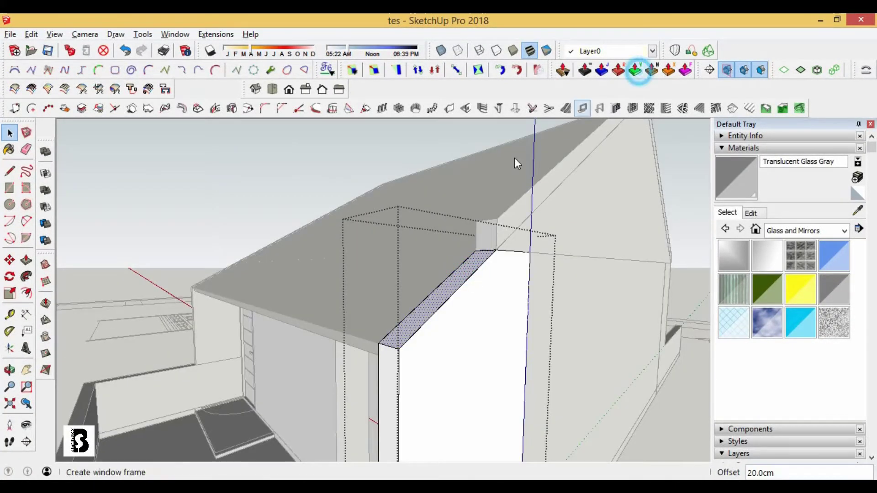
click(141, 178)
mouse_move(141, 178)
middle_down()
mouse_move(537, 221)
mouse_move(548, 294)
middle_up()
scroll(400, 286, down, 5)
scroll(319, 240, up, 5)
Step: Inside the group, push the gable edge face out 20 cm with Vector Push Pull
double_click(318, 238)
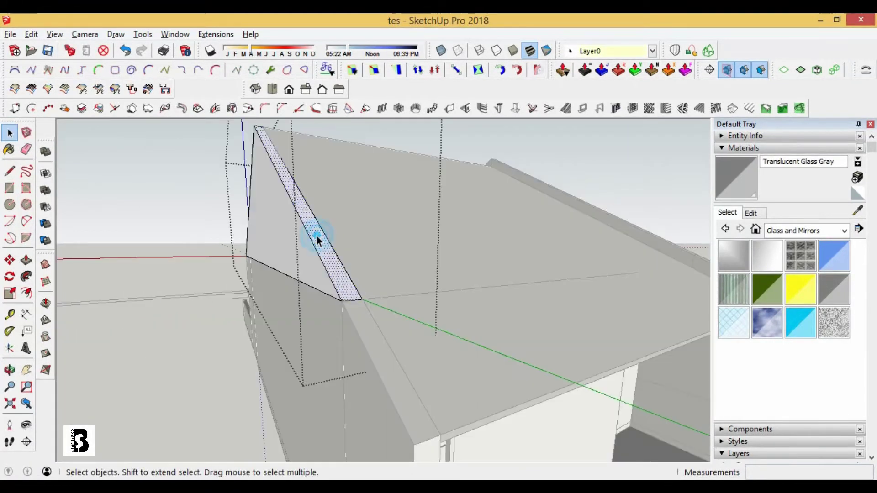
click(619, 70)
middle_drag(617, 289, 329, 187)
click(329, 182)
text(20)
key(Return)
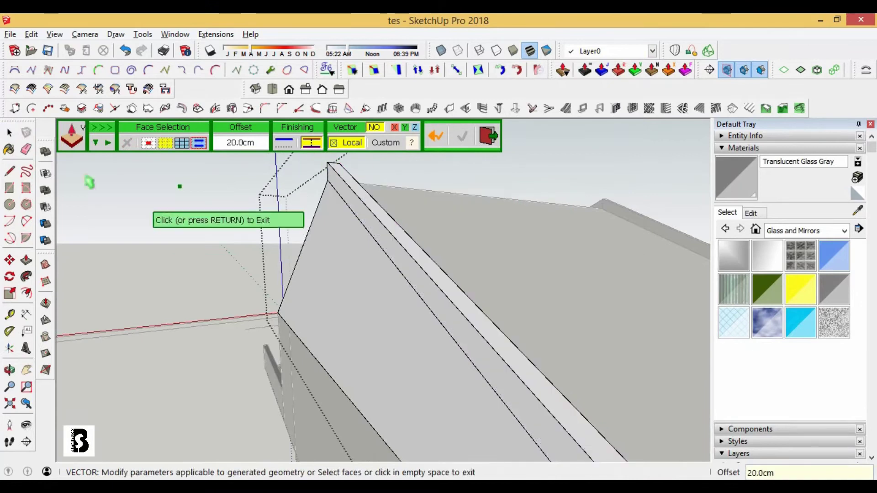
click(90, 182)
mouse_move(392, 343)
middle_down()
mouse_move(622, 307)
mouse_move(401, 297)
mouse_move(531, 242)
mouse_move(502, 220)
middle_up()
Step: Push another roof edge face outward with Vector Push Pull
click(618, 69)
click(537, 166)
click(515, 258)
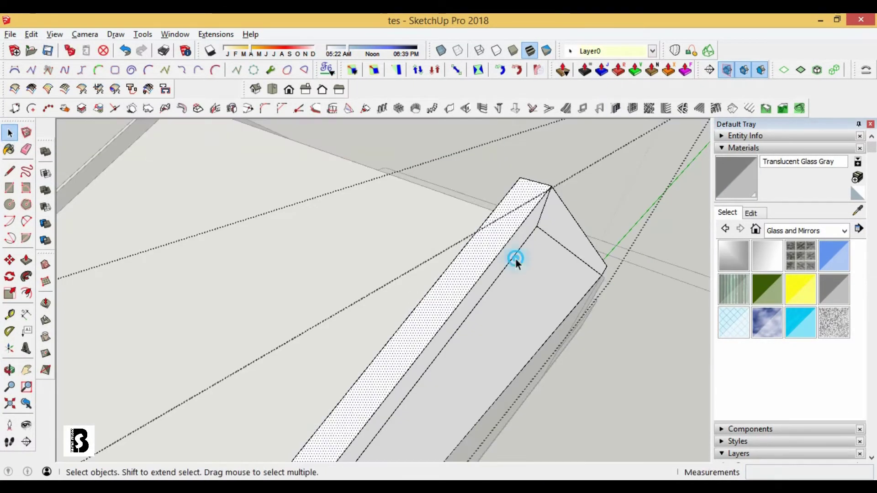
scroll(513, 209, down, 3)
scroll(513, 209, down, 5)
middle_drag(645, 206, 111, 260)
scroll(460, 381, up, 6)
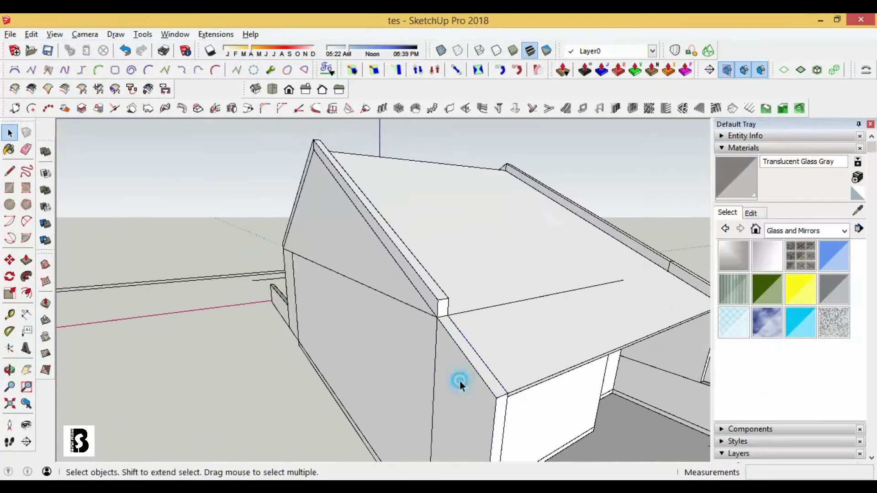
middle_drag(460, 382, 548, 319)
Step: Push the remaining gable edge face outward to complete the trim
click(618, 69)
click(434, 308)
click(437, 341)
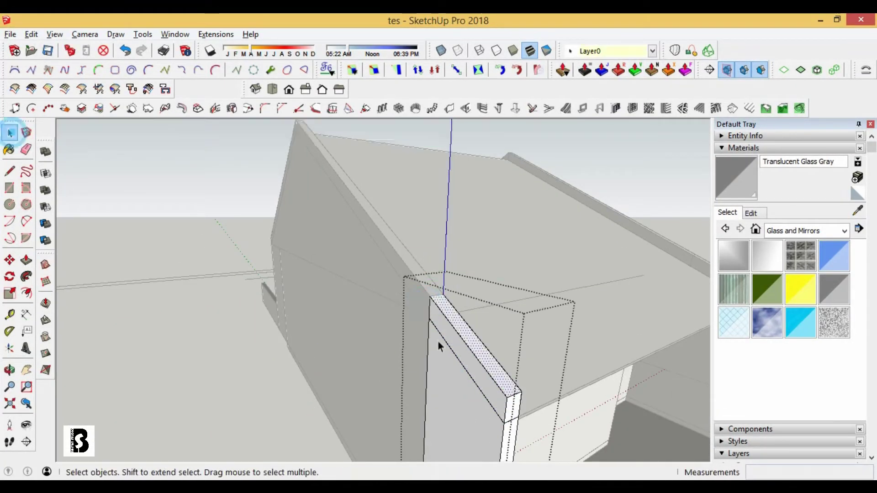
scroll(437, 342, down, 5)
mouse_move(424, 280)
middle_down()
mouse_move(435, 254)
mouse_move(334, 302)
mouse_move(371, 358)
middle_up()
scroll(435, 254, up, 5)
Step: Select the wall panel, its edge, the gable wall face and right roof edge
click(372, 358)
click(447, 330)
middle_drag(473, 349, 304, 349)
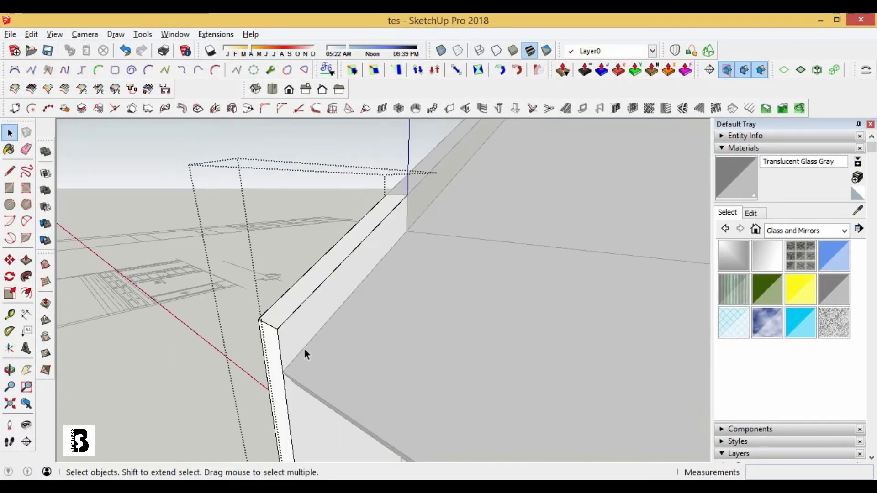
scroll(304, 349, down, 5)
scroll(365, 214, up, 3)
double_click(365, 215)
click(262, 142)
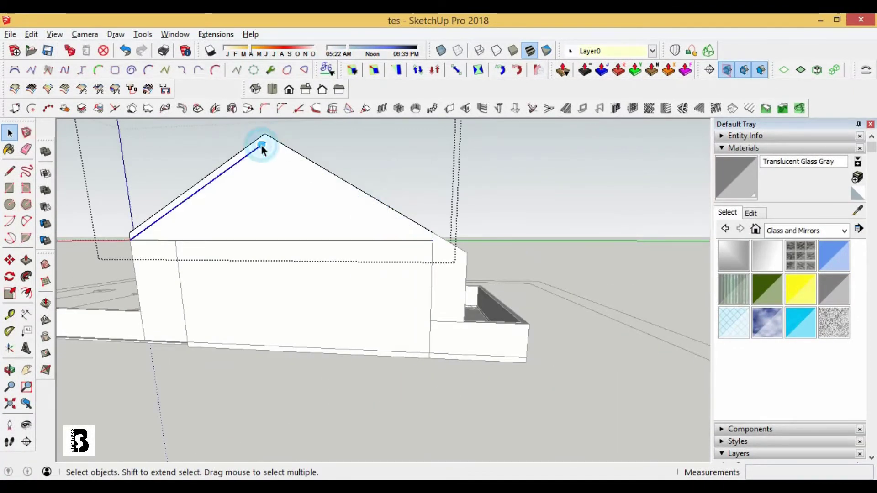
Step: Zoom in and select the edges of the wall panel
scroll(262, 148, down, 5)
scroll(360, 262, up, 4)
middle_drag(360, 261, 357, 235)
click(358, 235)
scroll(286, 322, up, 3)
click(287, 322)
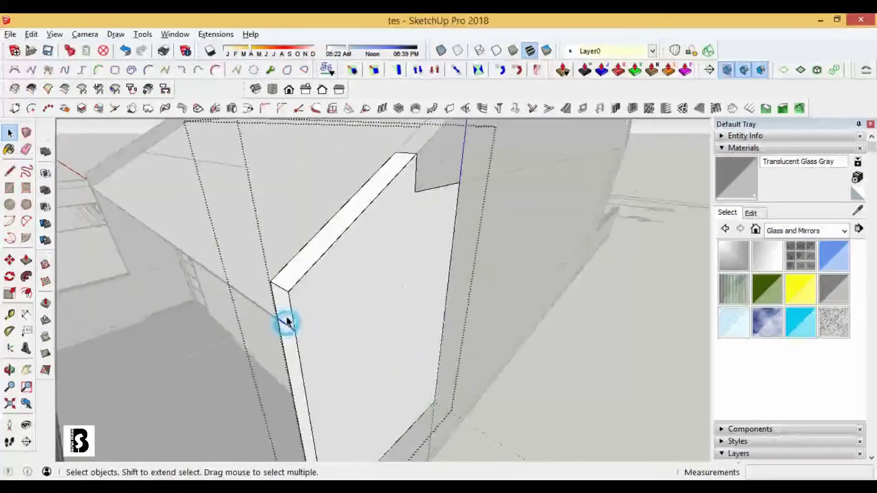
scroll(286, 322, down, 2)
scroll(406, 294, down, 2)
scroll(389, 254, down, 5)
Step: Orbit to look up at the front facade under the roof overhang
middle_drag(198, 225, 342, 355)
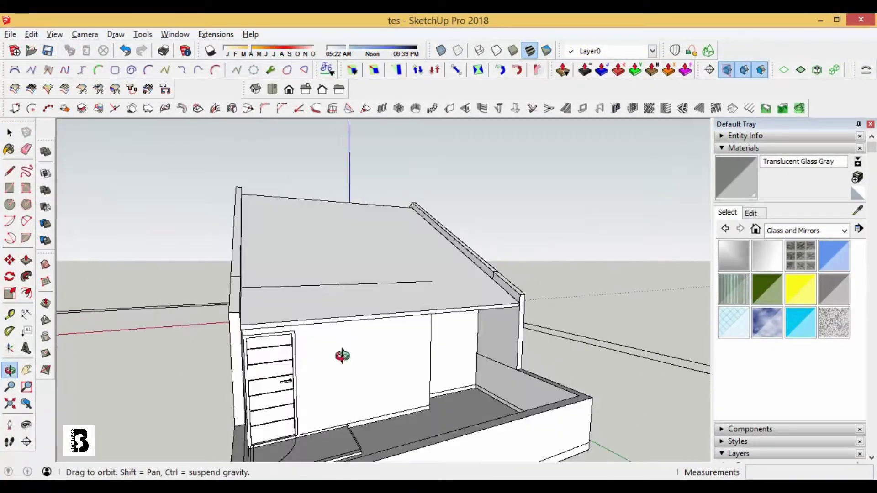
scroll(342, 356, down, 5)
middle_drag(488, 336, 347, 320)
scroll(347, 315, up, 3)
scroll(343, 305, up, 2)
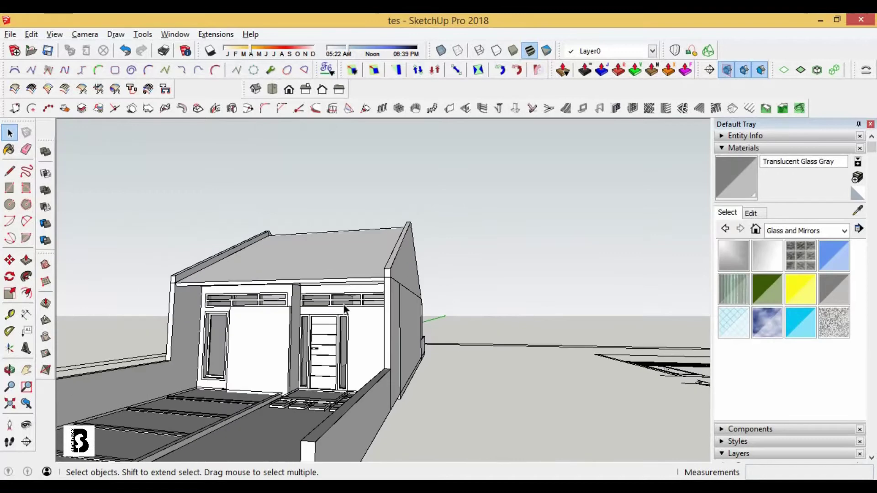
scroll(344, 305, up, 3)
mouse_move(241, 294)
middle_down()
mouse_move(207, 274)
mouse_move(437, 260)
mouse_move(418, 273)
middle_up()
scroll(437, 260, up, 2)
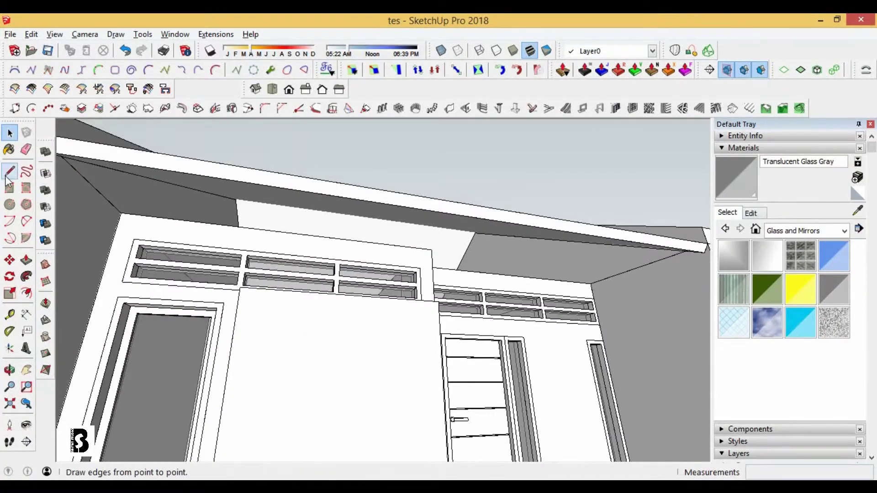
scroll(200, 226, down, 1)
scroll(117, 176, down, 1)
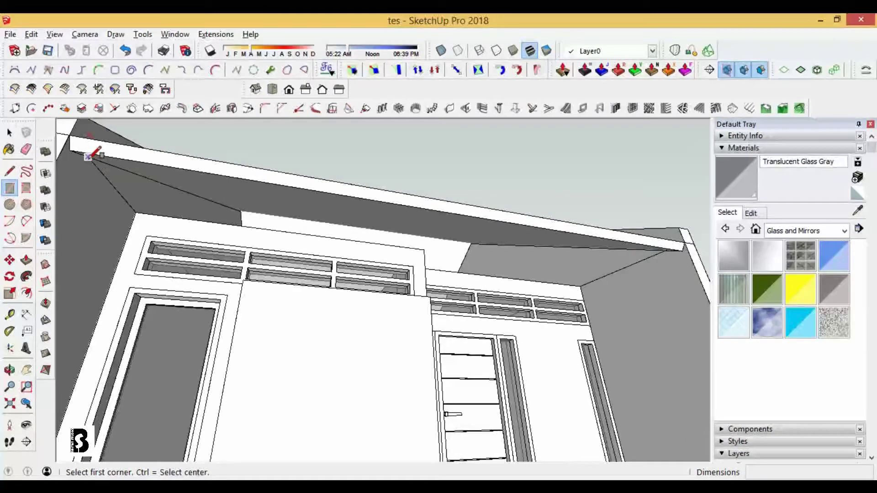
Step: Draw a soffit rectangle under the front overhang, group it and thicken it 15 cm
click(582, 276)
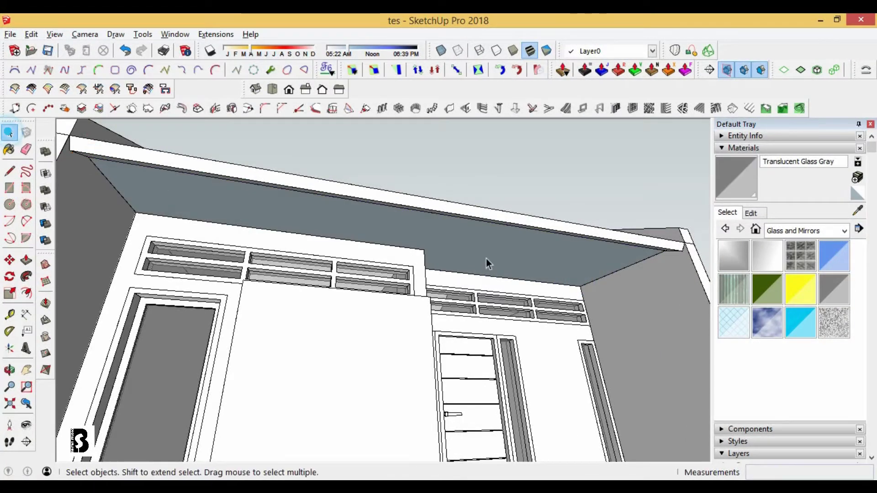
right_click(504, 251)
click(562, 147)
key(p)
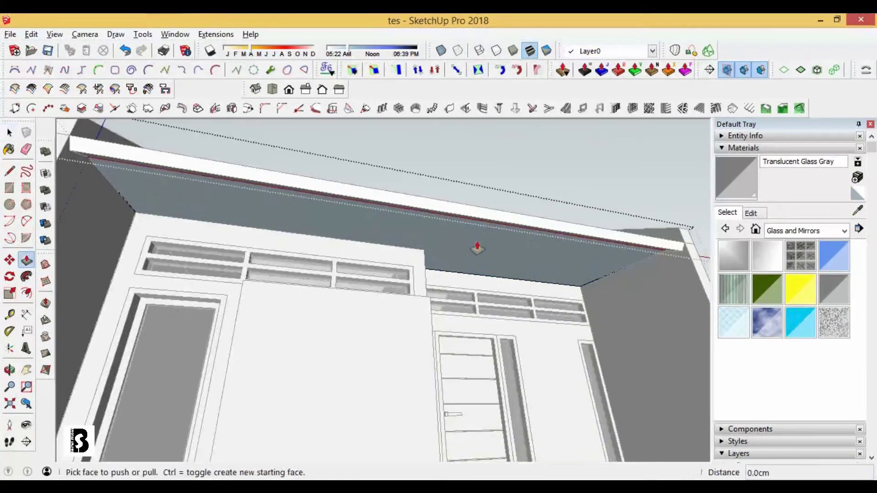
click(476, 241)
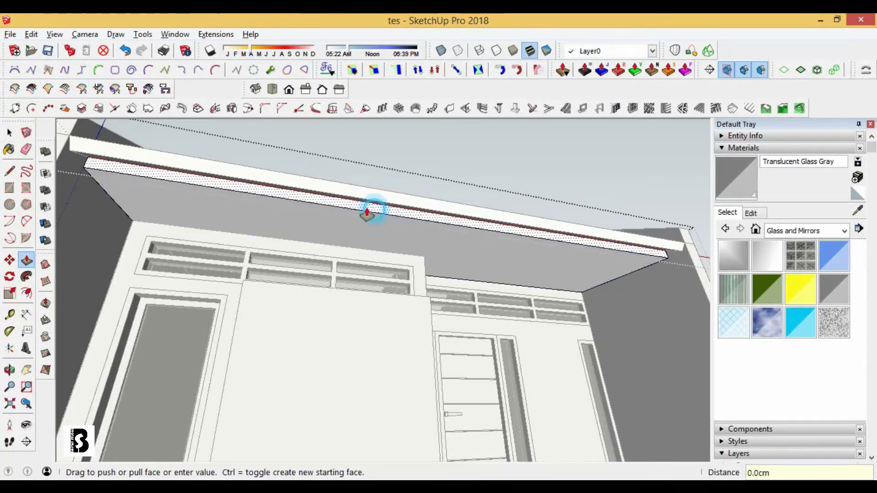
text(5)
key(Return)
mouse_move(191, 243)
middle_down()
mouse_move(610, 212)
mouse_move(303, 319)
mouse_move(318, 337)
middle_up()
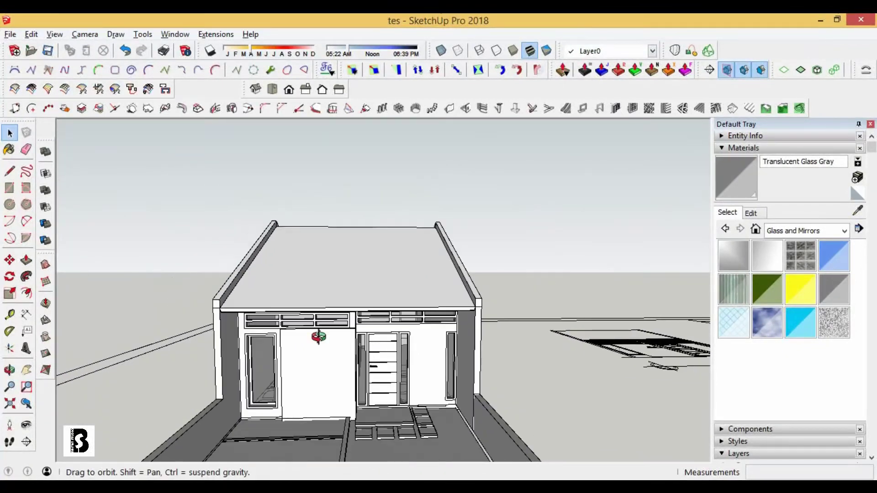
Step: Push/pull the wall face above the front door outward into a canopy reaching the step's edge
scroll(411, 415, up, 3)
scroll(412, 415, up, 2)
scroll(423, 381, up, 2)
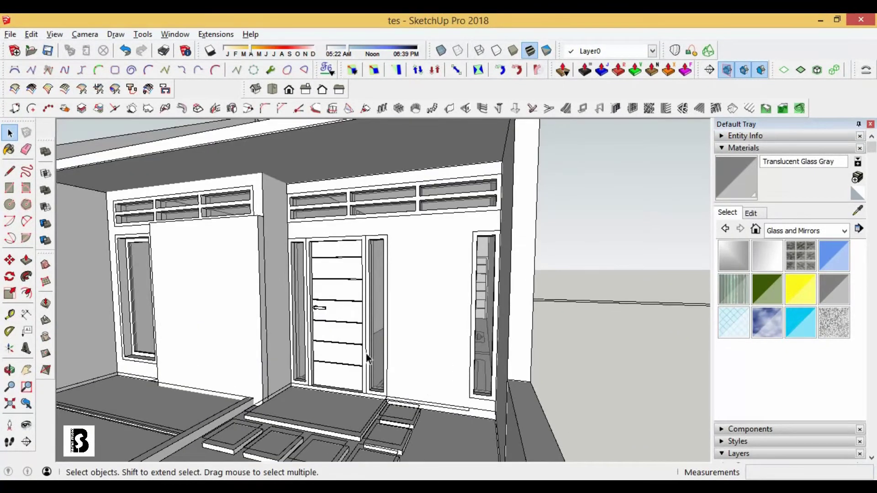
middle_drag(366, 354, 320, 319)
scroll(268, 236, up, 3)
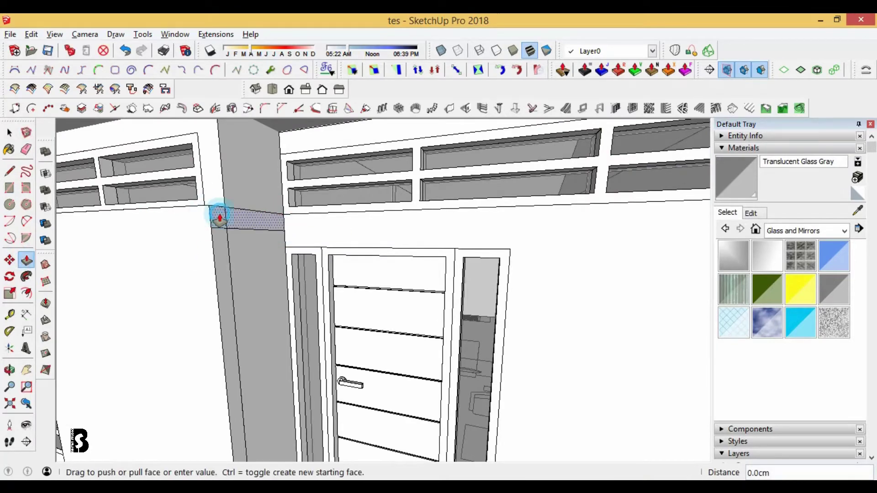
scroll(303, 411, up, 3)
scroll(299, 417, up, 3)
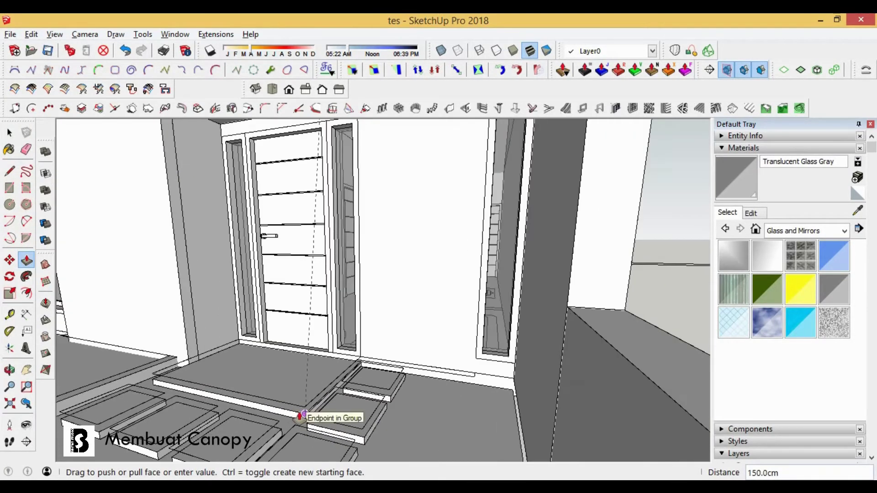
middle_drag(300, 416, 379, 366)
scroll(337, 256, up, 3)
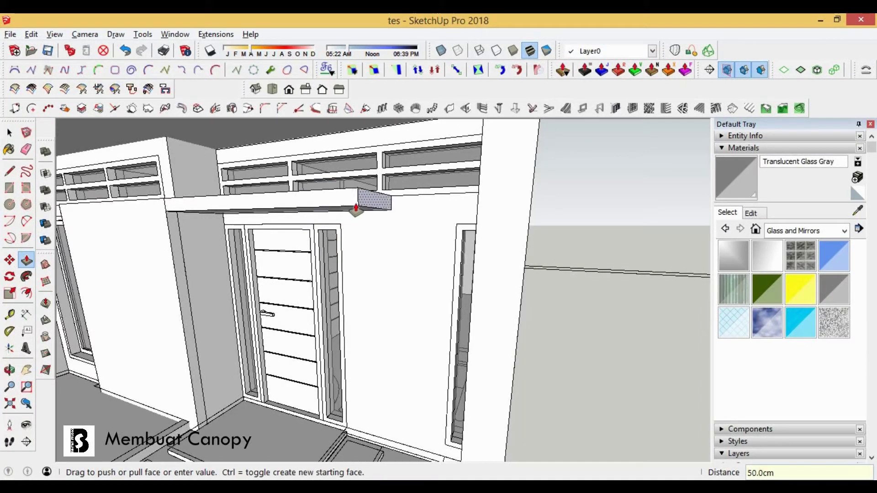
Step: Orbit toward the door and select the new canopy slab to check it
click(12, 134)
mouse_move(320, 274)
middle_down()
mouse_move(338, 219)
mouse_move(182, 235)
middle_up()
click(334, 205)
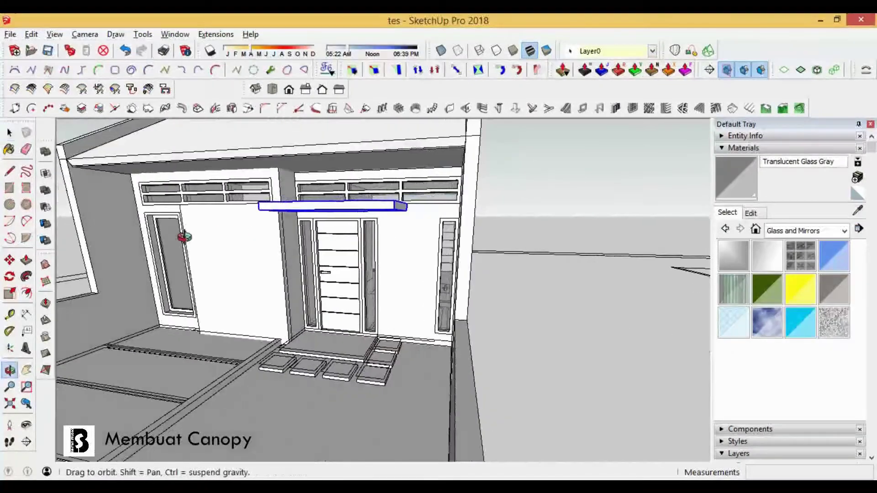
click(9, 173)
click(8, 191)
scroll(283, 354, up, 4)
scroll(280, 361, up, 3)
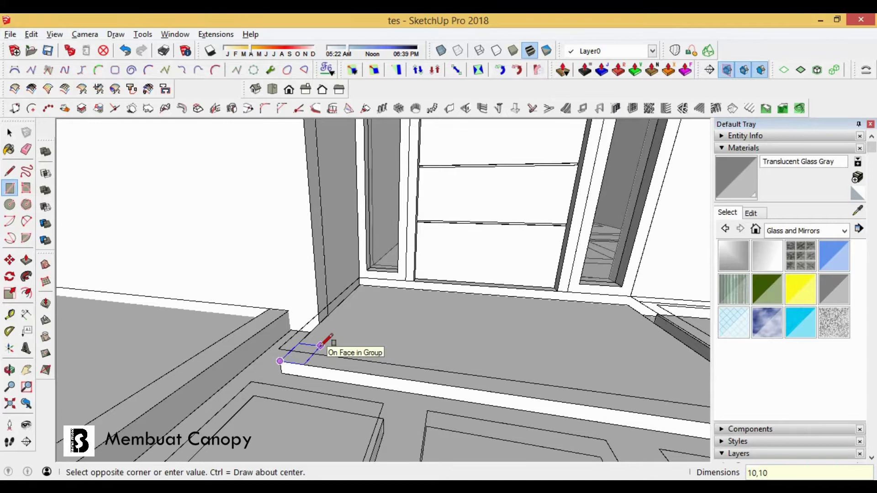
Step: Extrude the 10×10 square up 229.5 cm to the canopy and group it as a pillar
key(p)
scroll(303, 358, down, 3)
scroll(316, 343, down, 3)
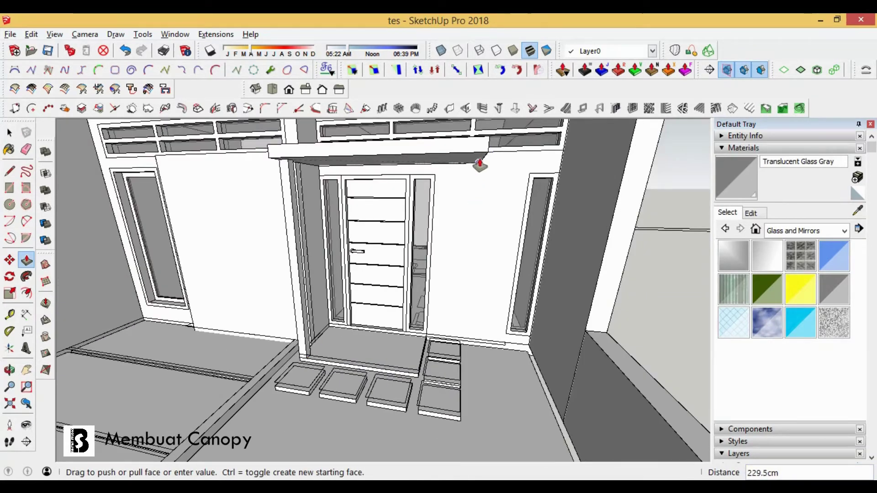
right_click(295, 258)
click(352, 129)
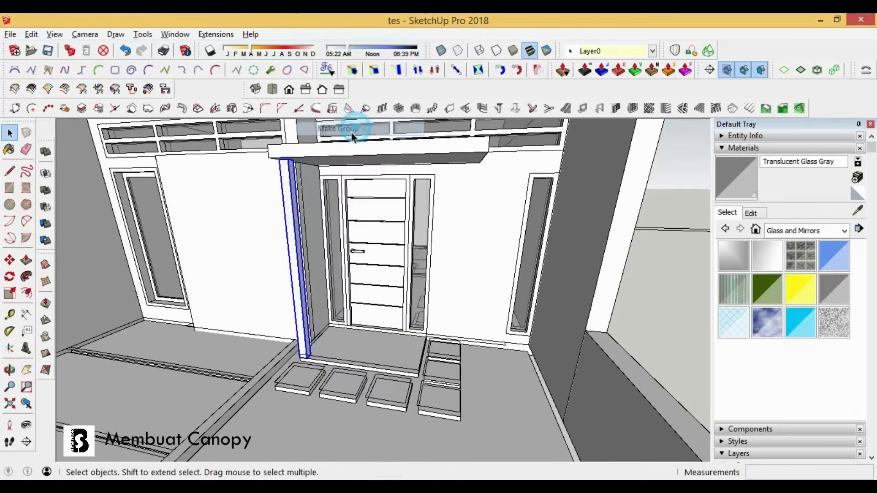
Step: Copy the grouped pillar to the other side of the step with Move and Ctrl
scroll(302, 361, up, 4)
click(295, 367)
key(ctrl)
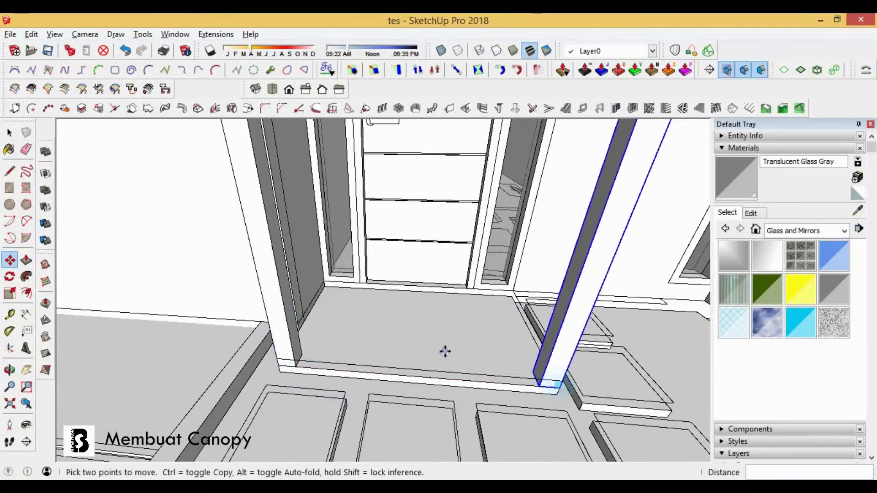
scroll(444, 352, down, 5)
middle_drag(445, 351, 431, 298)
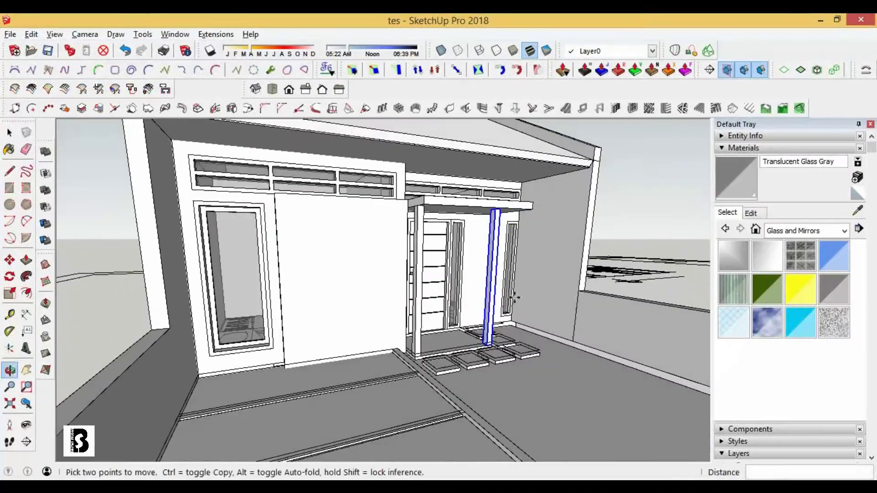
scroll(393, 230, up, 5)
middle_drag(429, 195, 416, 208)
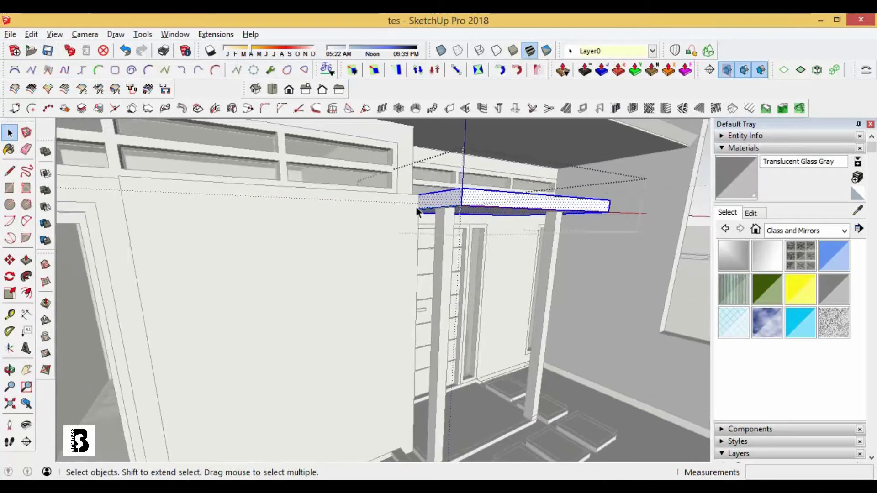
Step: Thicken the canopy slab by 10 cm with Push/Pull
scroll(416, 208, up, 2)
key(l)
click(421, 194)
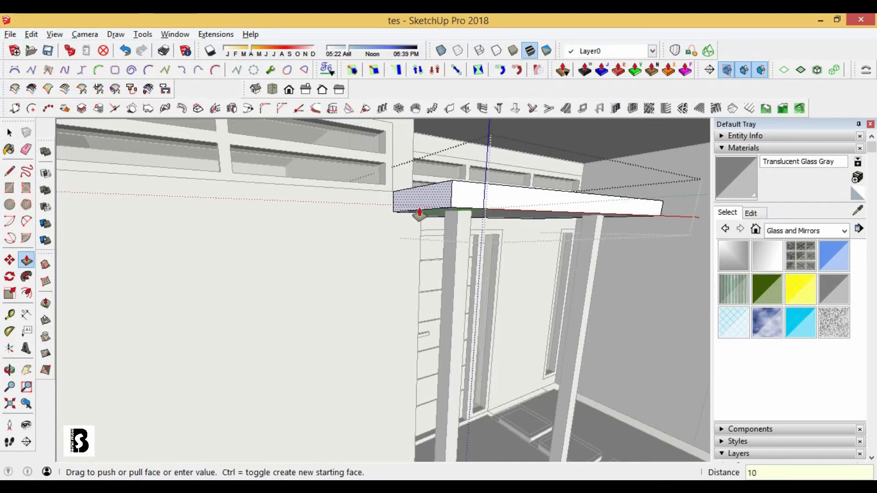
click(9, 133)
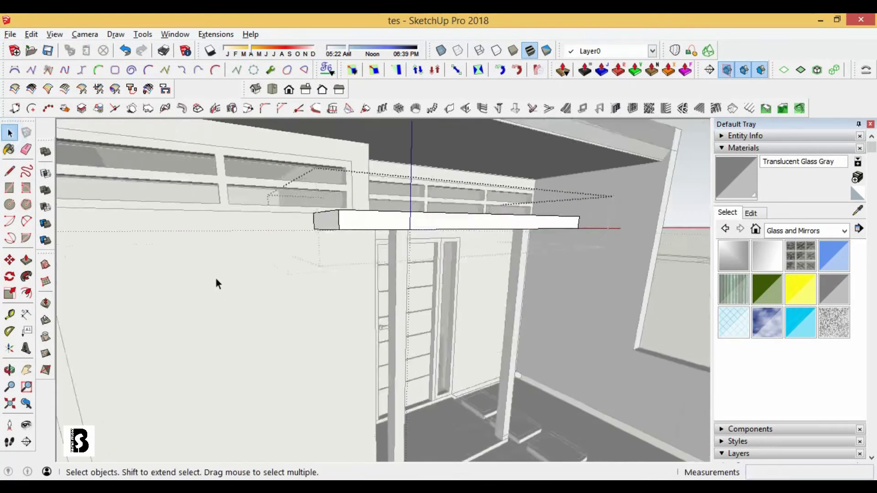
Step: Orbit out to the house front and select the narrow floor strip by the steps
scroll(215, 276, down, 5)
mouse_move(507, 177)
middle_down()
mouse_move(341, 355)
mouse_move(231, 349)
mouse_move(358, 336)
mouse_move(384, 319)
middle_up()
scroll(341, 354, up, 3)
scroll(384, 322, up, 3)
scroll(382, 323, up, 1)
scroll(382, 323, up, 3)
click(332, 345)
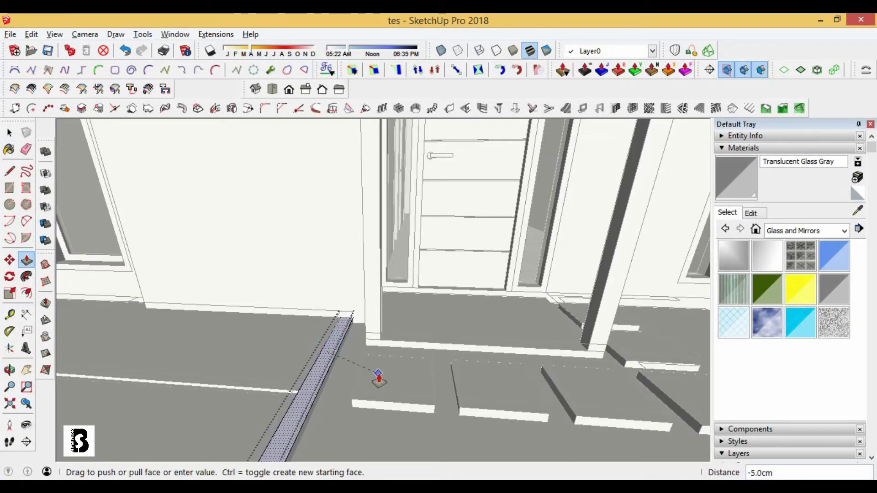
Step: Raise the narrow strip along the side wall 15 cm with Push/Pull
click(10, 133)
scroll(412, 355, down, 3)
middle_drag(412, 355, 483, 317)
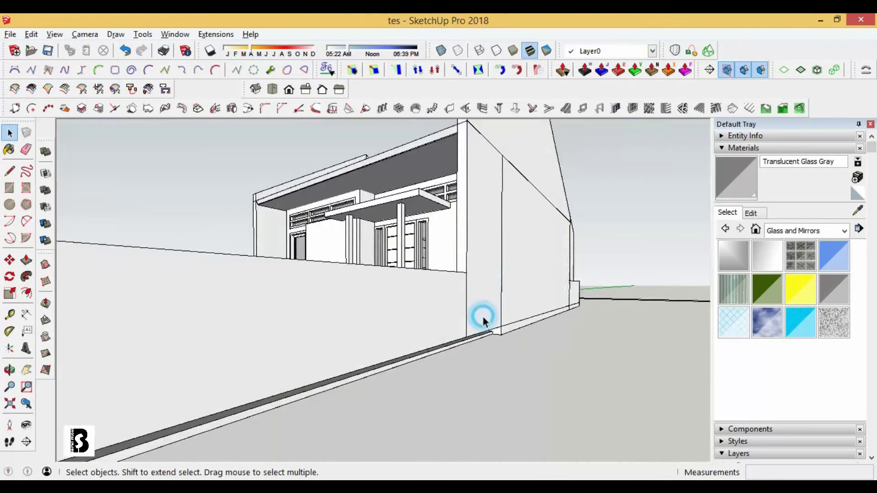
click(482, 319)
key(p)
scroll(470, 294, up, 4)
drag(470, 294, 542, 327)
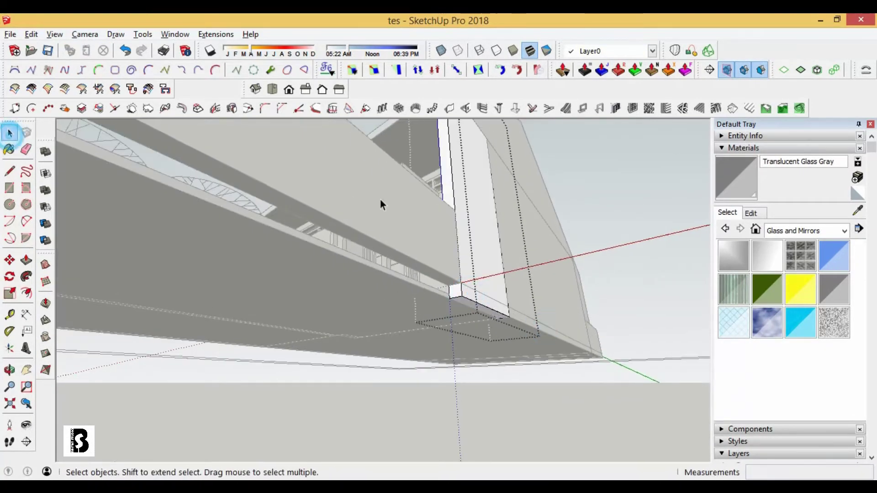
Step: Draw a strip along the front floor edge and raise it 15 cm into a curb
key(p)
middle_drag(133, 208, 434, 280)
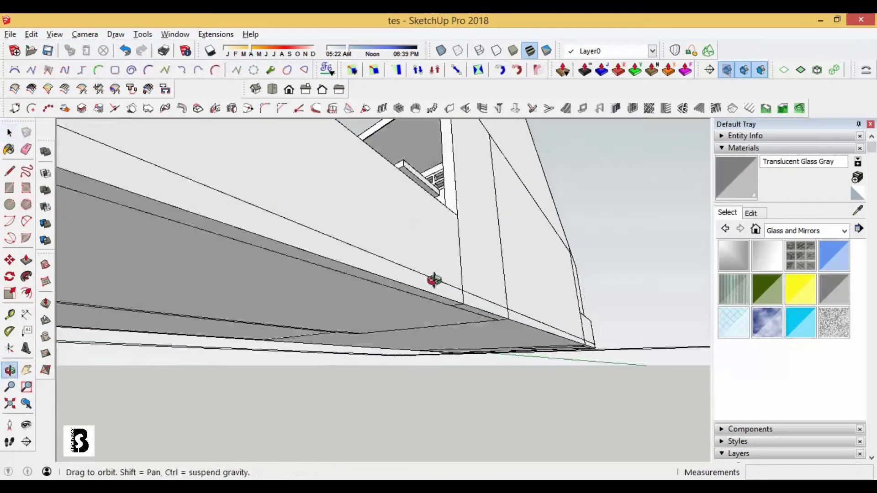
scroll(434, 280, down, 5)
scroll(255, 385, up, 3)
scroll(255, 385, up, 3)
scroll(70, 328, up, 1)
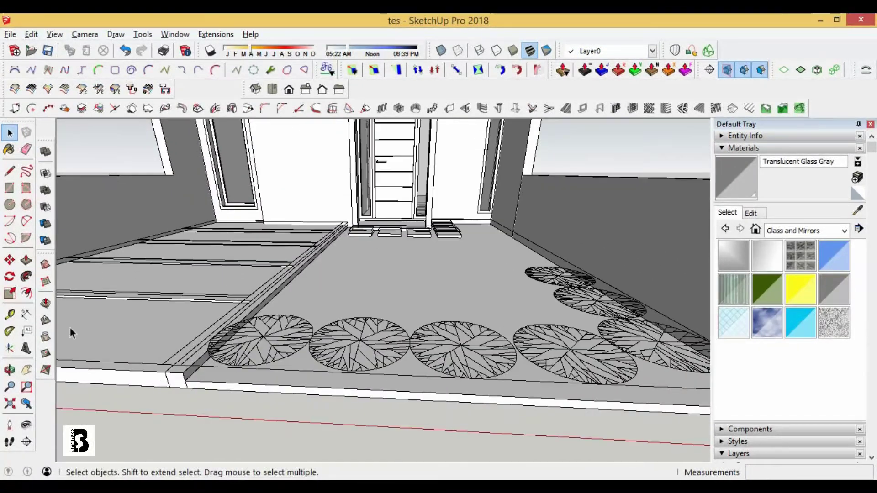
scroll(183, 382, down, 1)
scroll(183, 385, down, 2)
scroll(185, 382, down, 2)
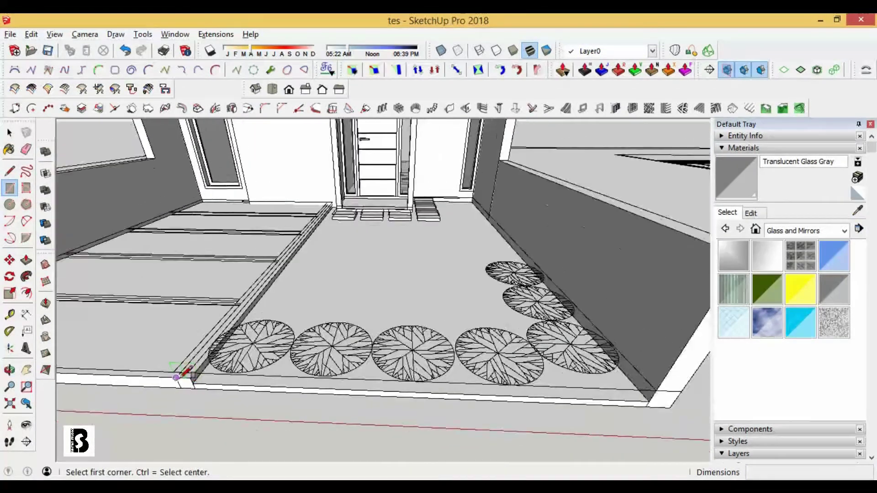
scroll(184, 381, down, 1)
click(186, 381)
scroll(280, 395, up, 2)
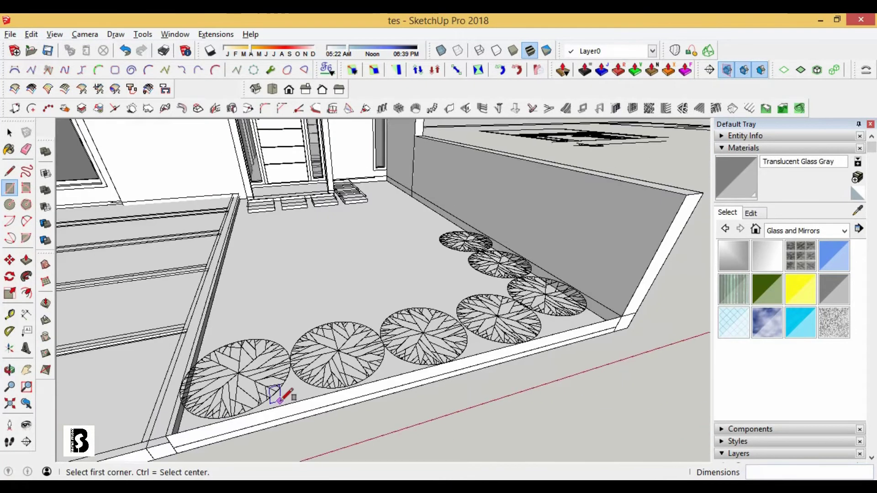
drag(355, 385, 304, 298)
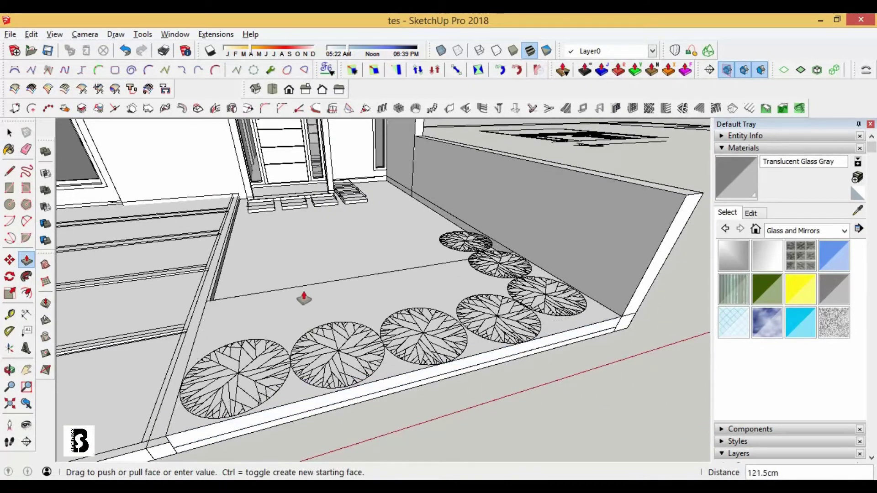
key(Return)
Step: Select all of the raised curb geometry and make it a group
middle_drag(466, 307, 274, 385)
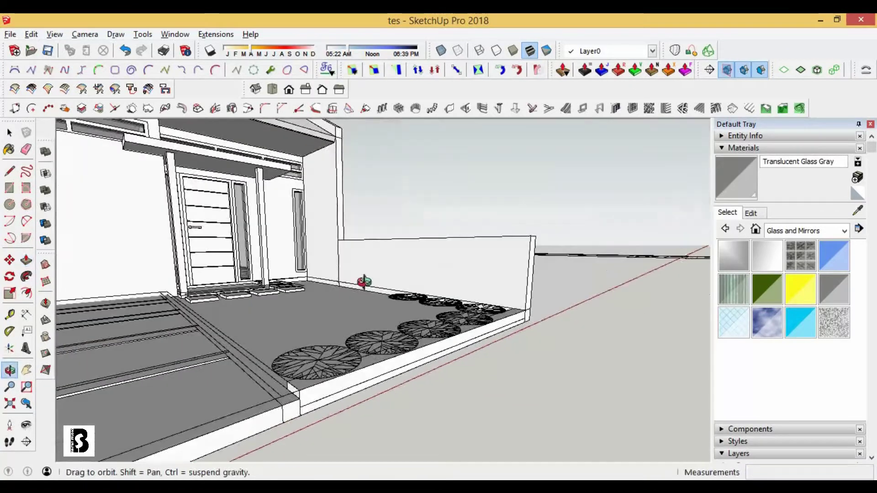
scroll(121, 303, down, 2)
click(10, 133)
triple_click(318, 409)
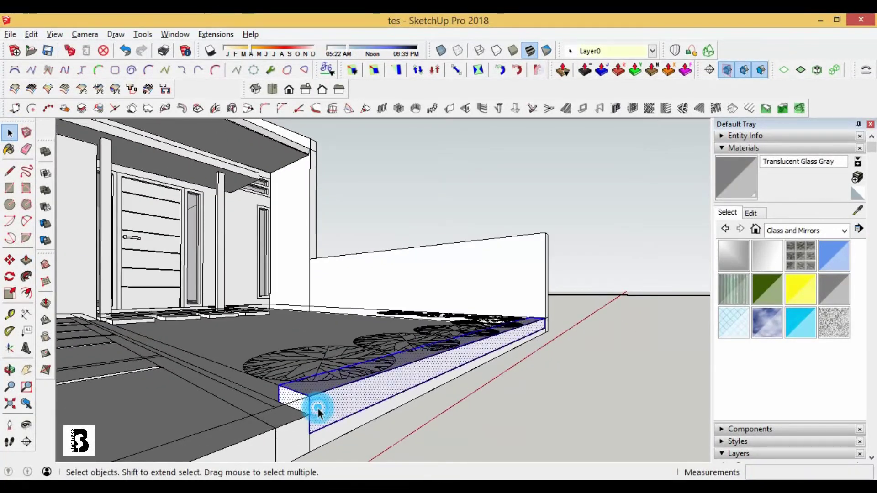
right_click(317, 410)
click(374, 133)
middle_drag(463, 387, 529, 349)
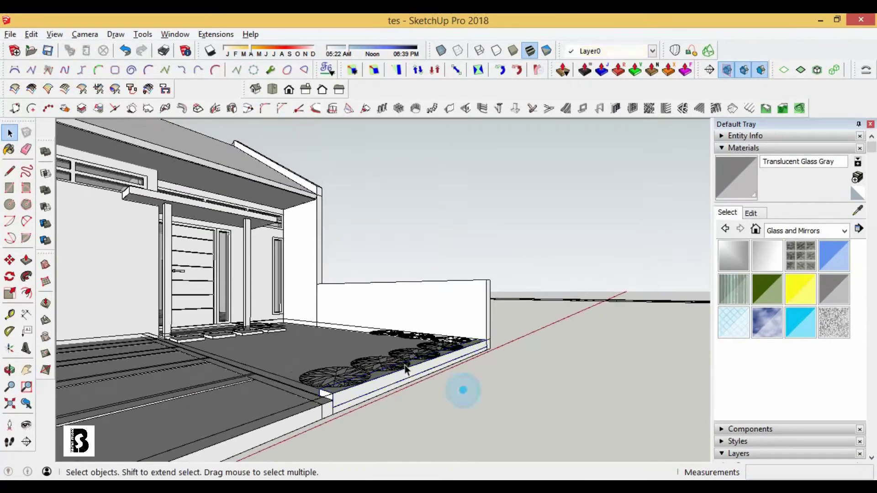
scroll(529, 349, down, 3)
scroll(420, 308, down, 2)
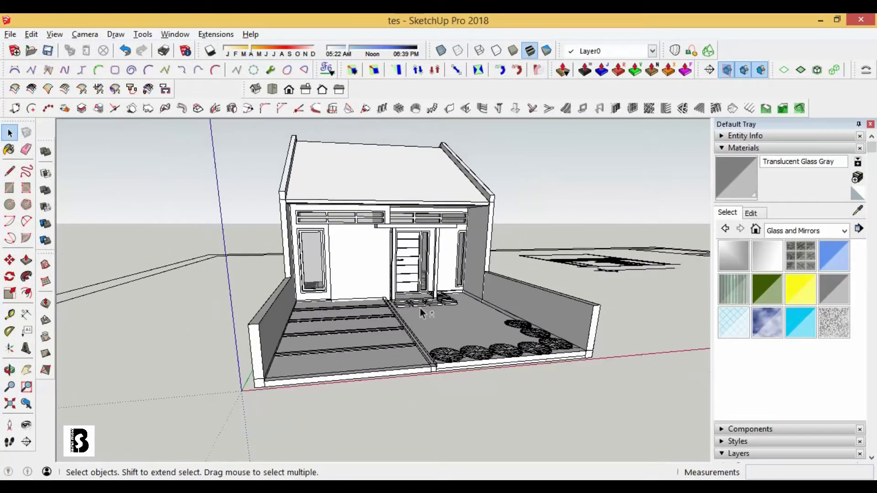
middle_drag(420, 308, 369, 319)
Step: Hide the cad layer in the Layers panel so the tree circles disappear
click(722, 148)
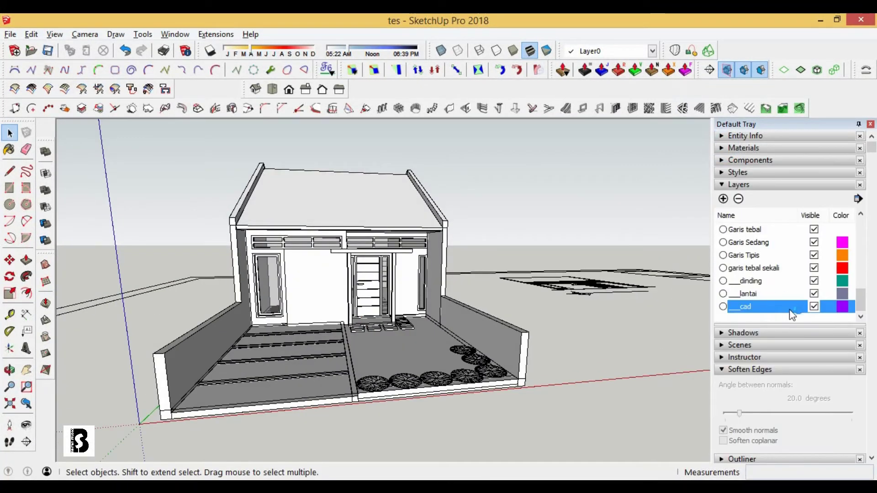
click(814, 306)
click(814, 306)
mouse_move(583, 330)
middle_down()
mouse_move(385, 360)
mouse_move(410, 354)
middle_up()
key(ctrl+z)
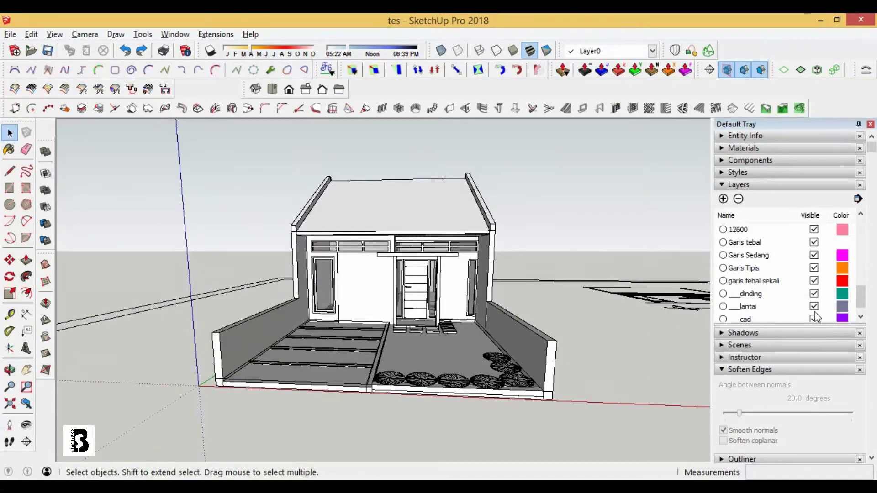
click(814, 318)
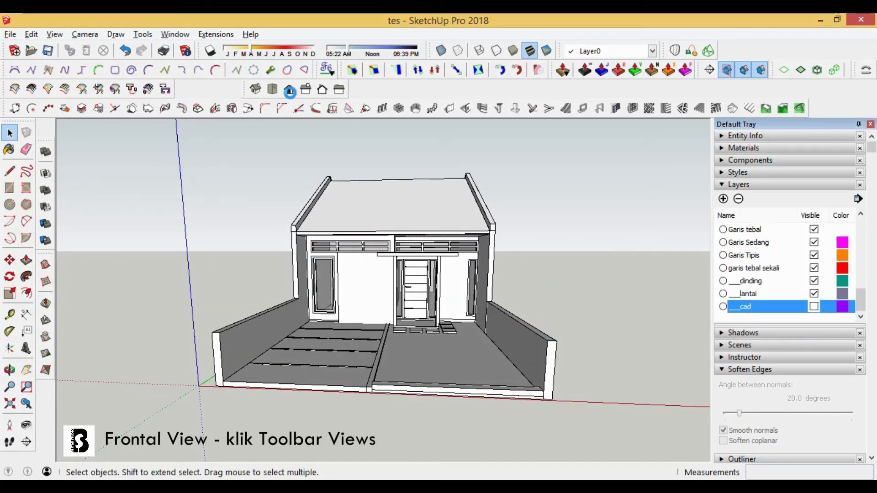
Step: Frame the house from the Front view and save that view as Scene 1
click(289, 90)
click(9, 405)
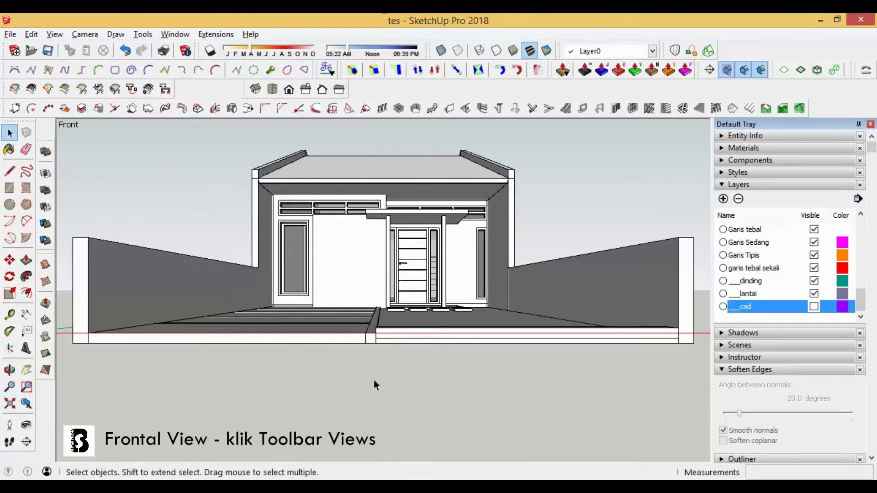
middle_drag(374, 379, 434, 292)
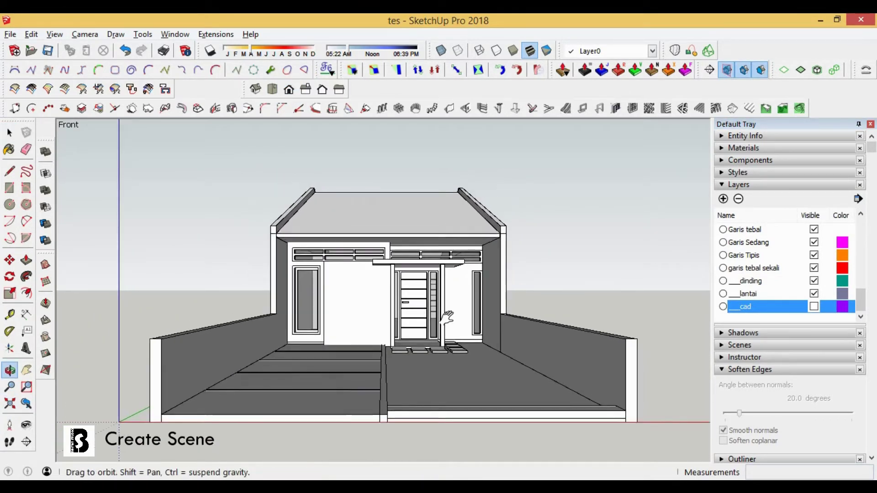
shift+middle_drag(447, 316, 443, 316)
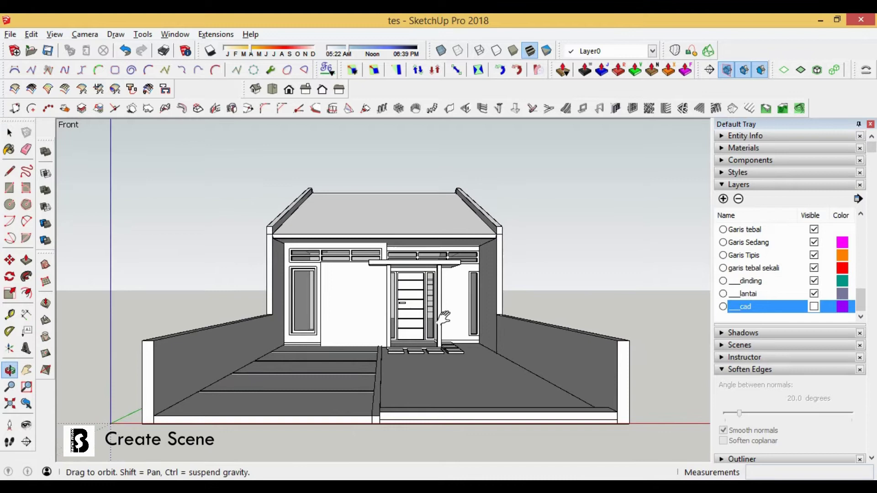
click(85, 34)
mouse_move(83, 250)
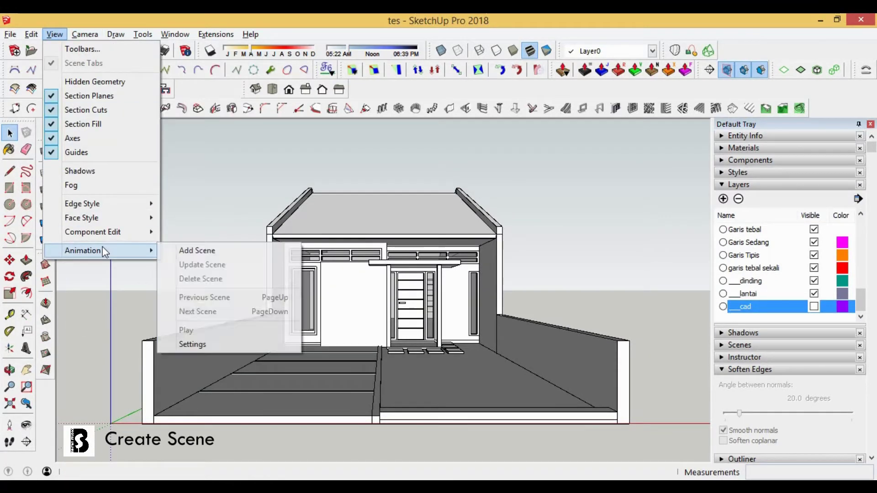
click(201, 251)
click(470, 308)
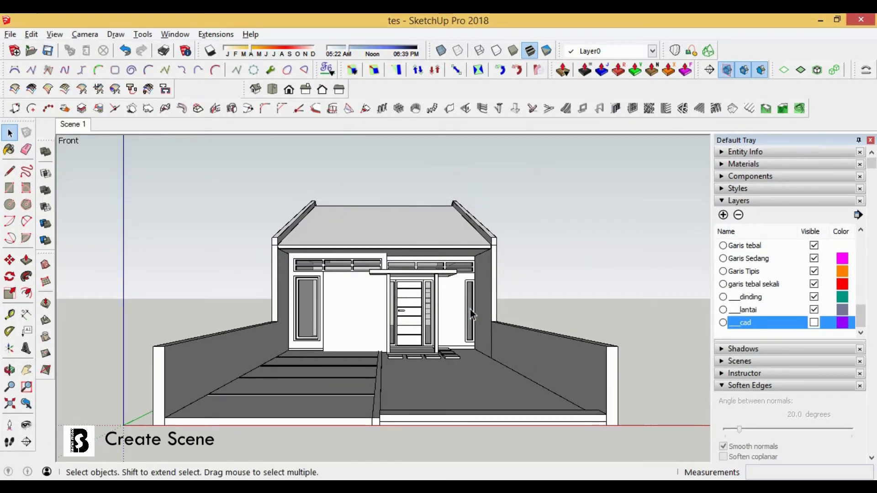
middle_drag(470, 309, 372, 424)
scroll(428, 336, up, 5)
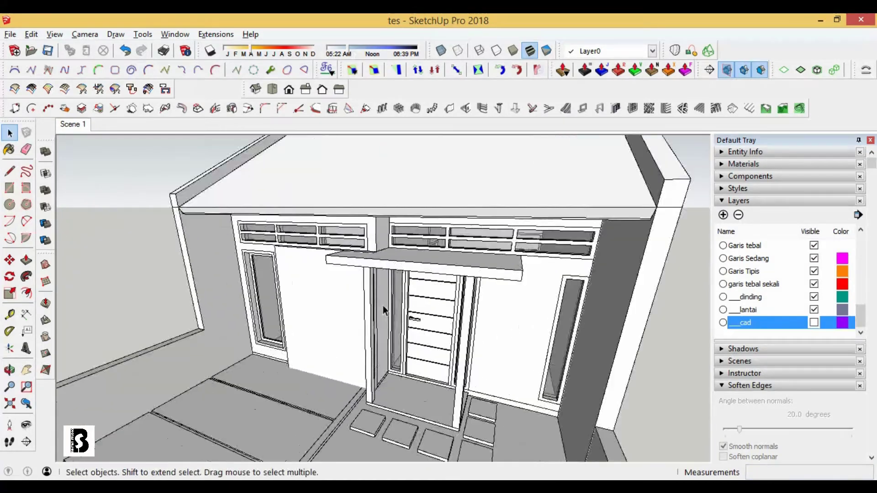
scroll(429, 336, up, 2)
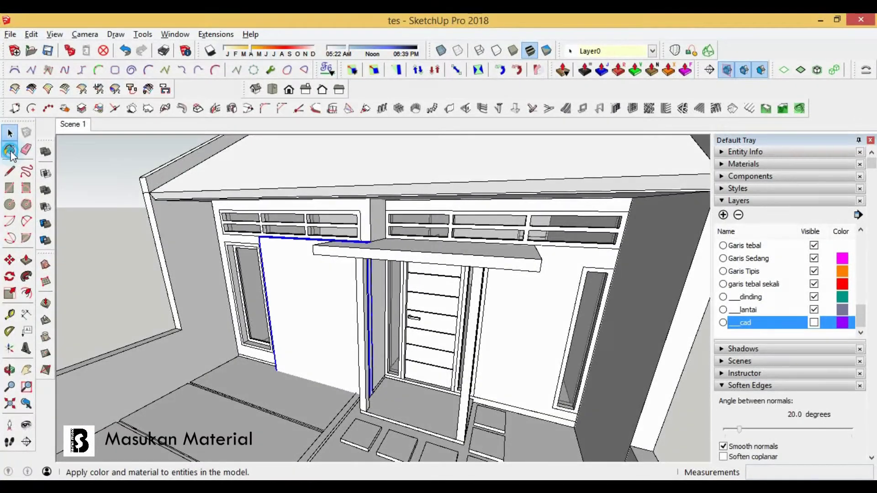
Step: With the Paint Bucket active, browse the Stone and Metal material collections
click(10, 151)
click(844, 247)
click(792, 363)
click(824, 249)
click(785, 333)
click(822, 248)
scroll(826, 321, down, 3)
scroll(826, 322, down, 3)
scroll(826, 321, up, 3)
scroll(816, 289, down, 3)
scroll(816, 289, up, 5)
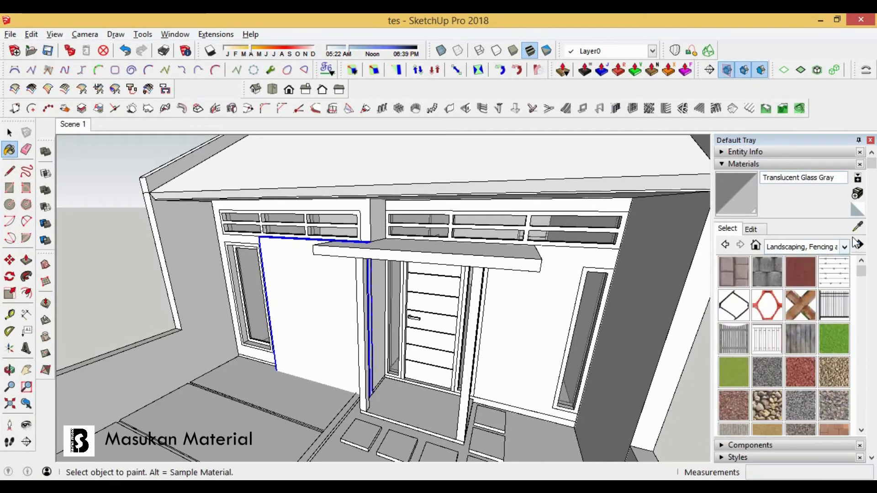
Step: Create a new material from the masonry stone texture image
click(858, 194)
click(502, 298)
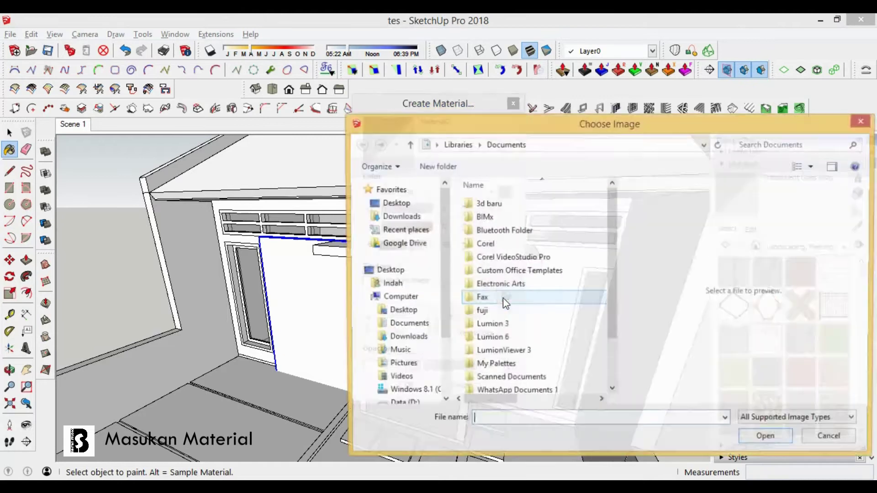
click(505, 228)
scroll(505, 228, down, 3)
scroll(505, 229, down, 3)
scroll(505, 228, down, 3)
scroll(505, 229, down, 3)
scroll(505, 229, down, 3)
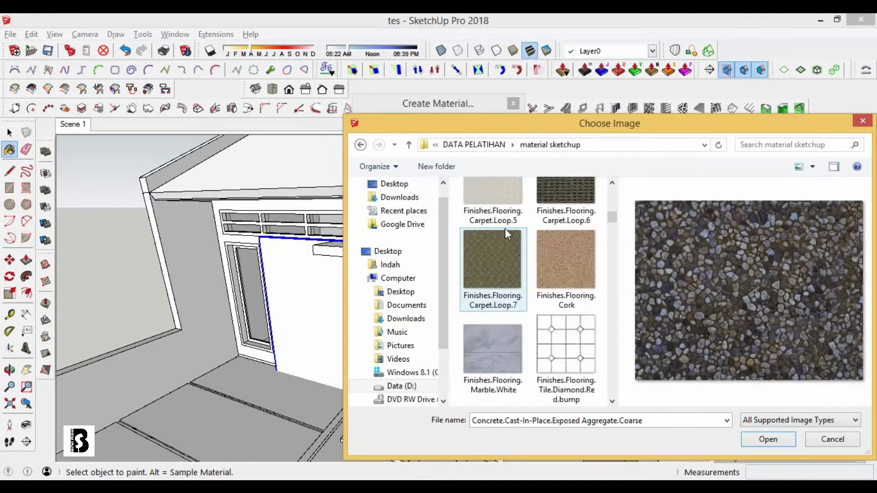
scroll(505, 228, down, 6)
click(577, 315)
scroll(571, 313, up, 1)
click(565, 311)
click(768, 439)
click(420, 385)
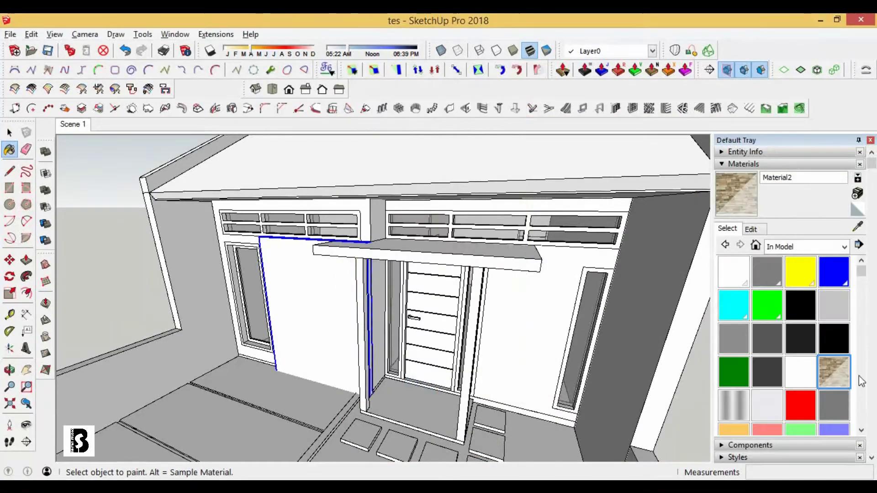
Step: Paint the wall panel left of the door with stone and set its texture size to 210 cm
click(751, 229)
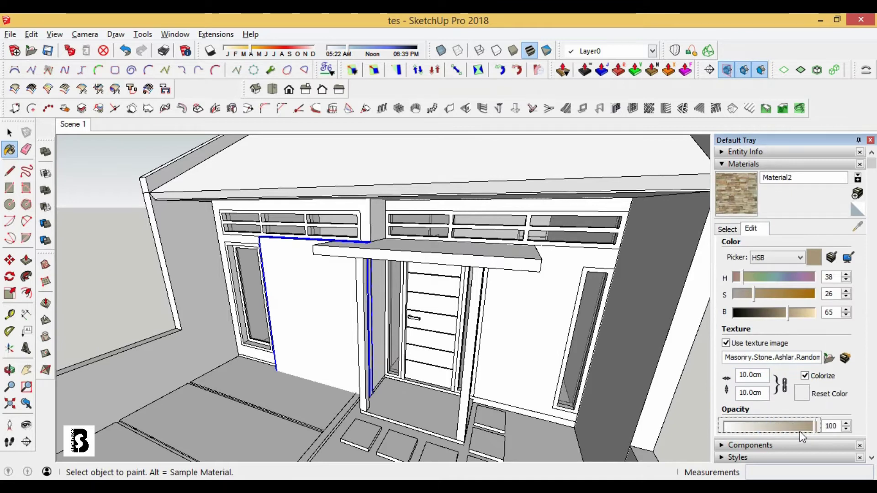
click(303, 299)
key(Return)
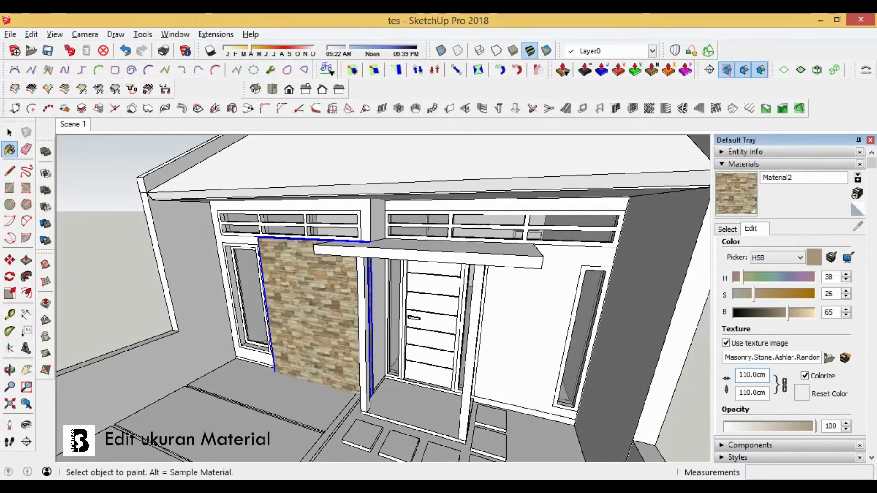
text(210)
key(Return)
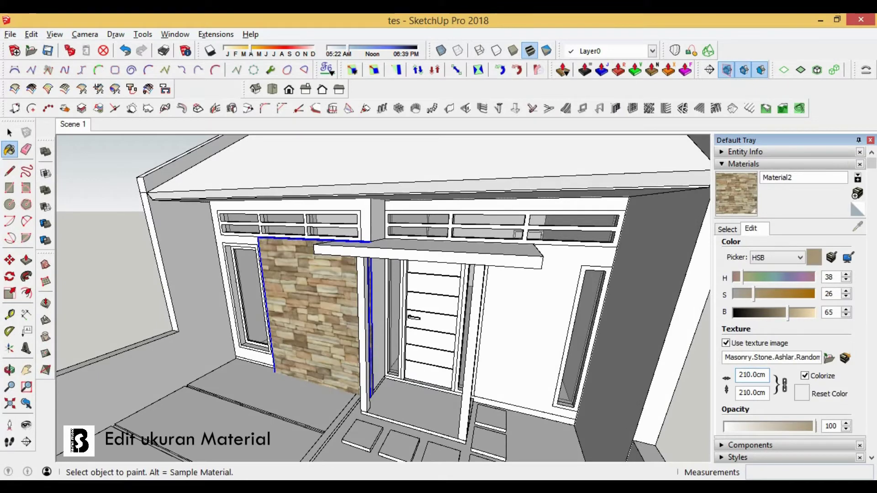
key(space)
middle_drag(523, 212, 466, 286)
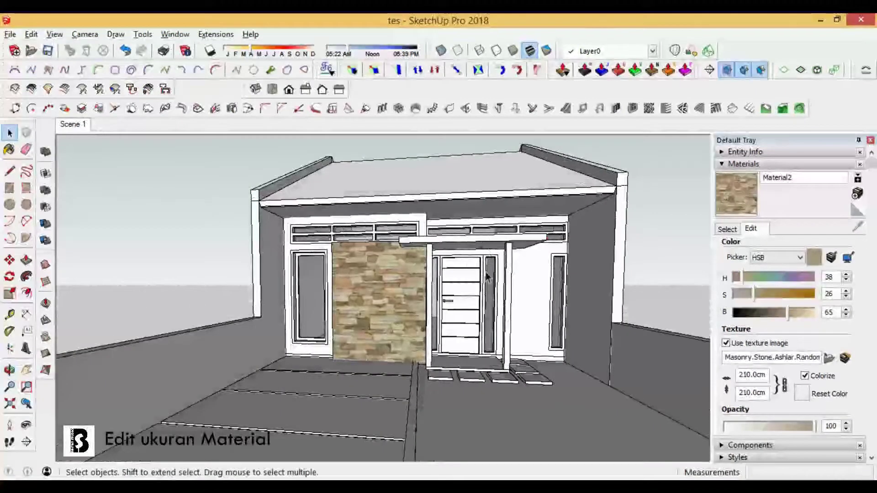
scroll(482, 280, up, 2)
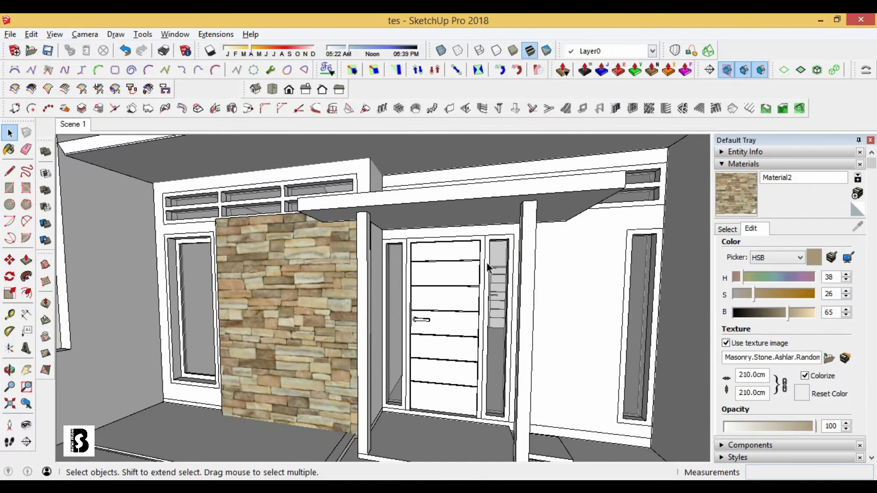
Step: Browse the Metal material collection and pick Aluminum
click(727, 229)
click(789, 249)
click(784, 362)
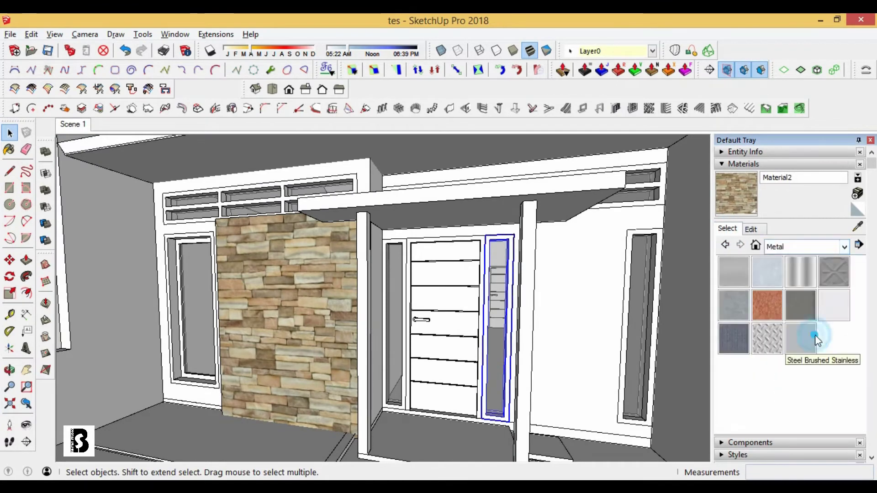
click(735, 272)
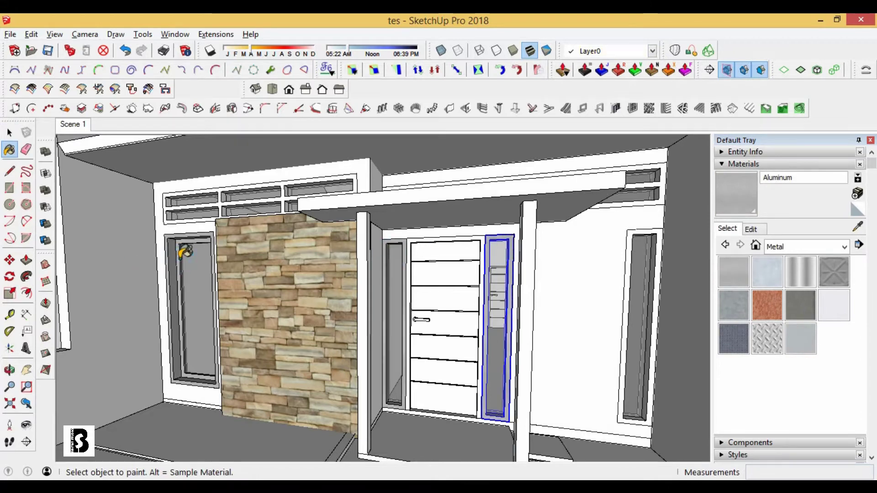
scroll(606, 196, down, 1)
scroll(603, 196, down, 1)
scroll(417, 326, down, 2)
scroll(417, 326, up, 3)
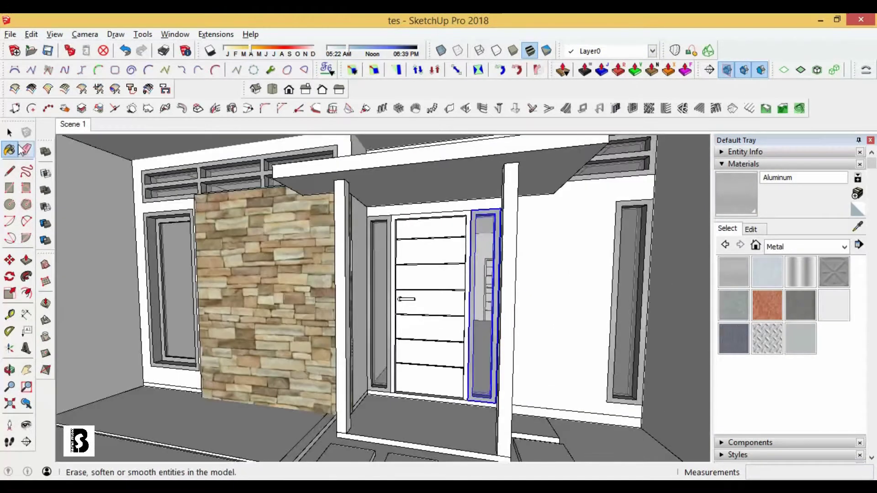
Step: Select the whole front door
key(space)
click(439, 248)
scroll(392, 302, up, 3)
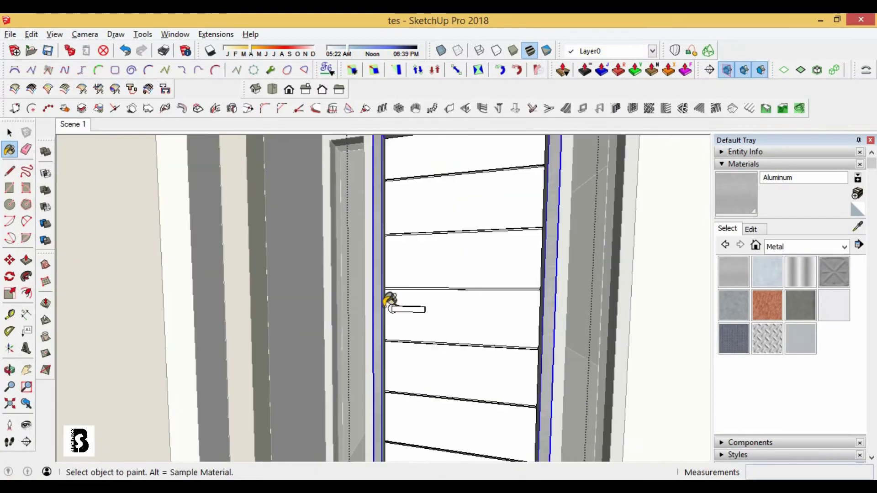
key(space)
click(512, 280)
click(466, 281)
Step: Paint the front door with Wood Cherry Original from the Wood materials, then pull back to the porch
click(8, 149)
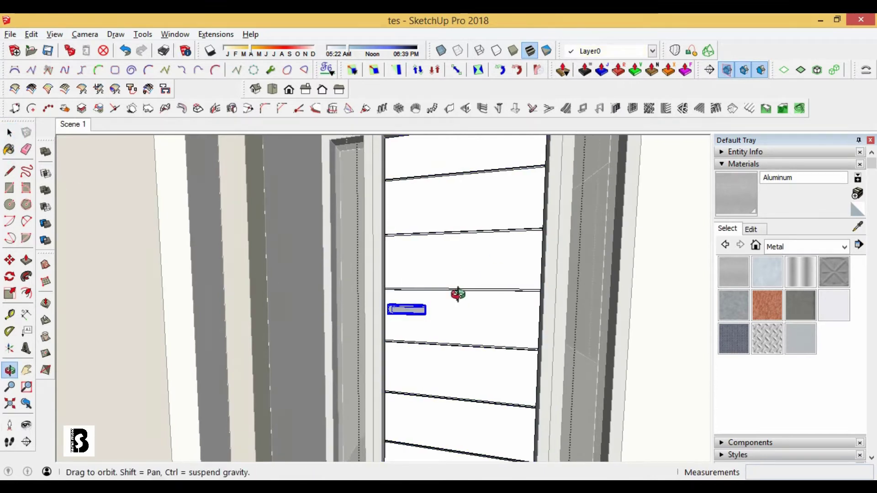
middle_drag(453, 293, 592, 201)
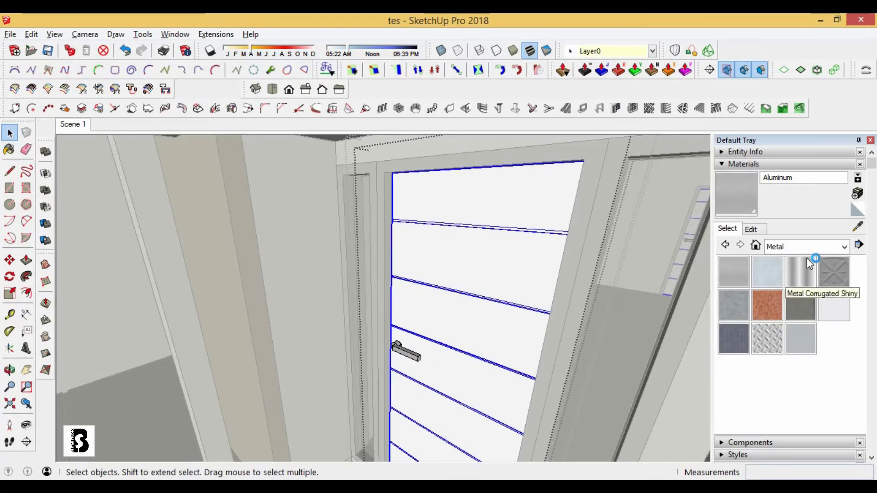
click(806, 247)
click(793, 411)
click(734, 273)
click(469, 245)
middle_drag(472, 242, 78, 161)
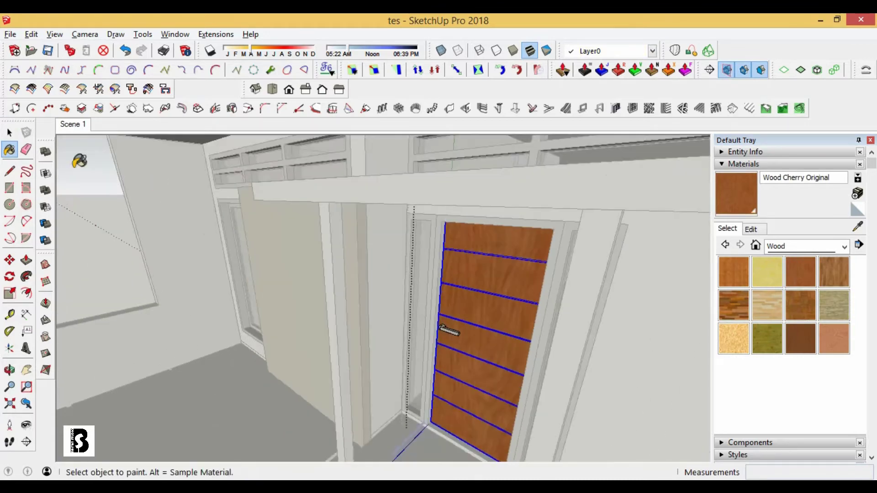
scroll(196, 236, down, 5)
middle_drag(196, 237, 274, 274)
scroll(274, 274, down, 3)
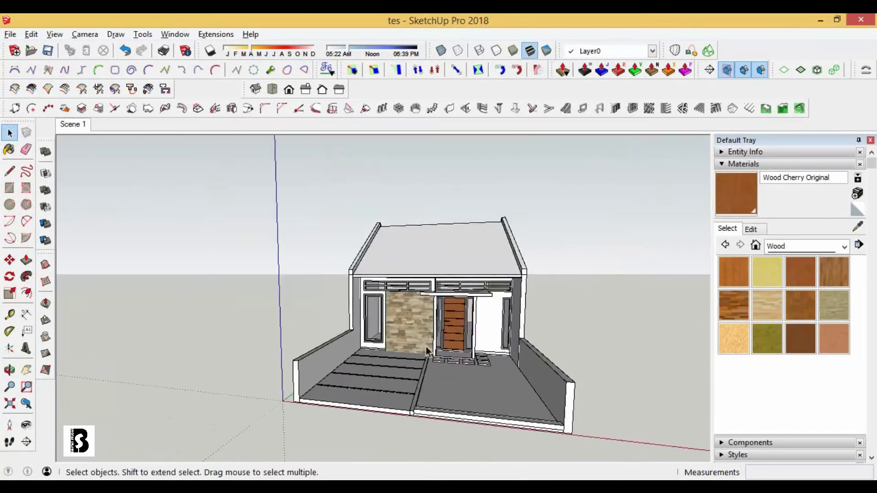
scroll(315, 406, up, 8)
Step: Paint the porch step pads with the dark slate tile
click(292, 365)
click(360, 393)
click(434, 423)
click(534, 393)
scroll(535, 392, down, 5)
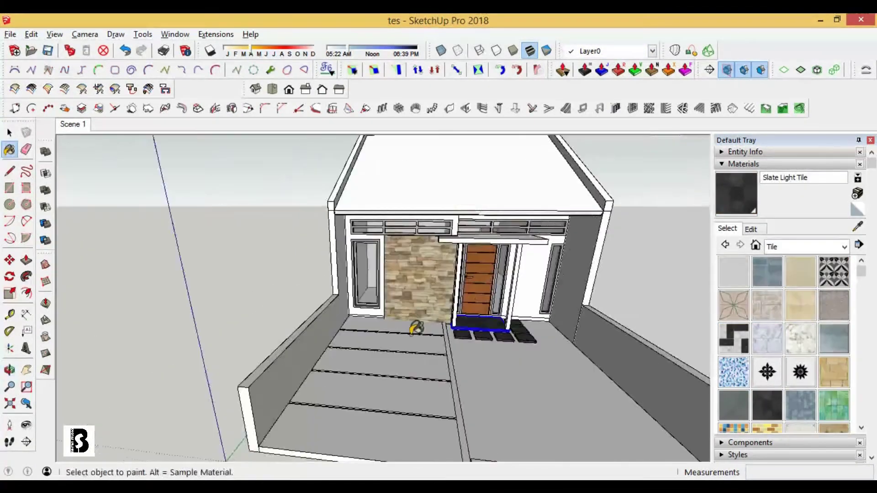
Step: Paint the driveway floor with Asphalt New from the Asphalt and Concrete collection
click(843, 247)
click(808, 259)
click(733, 271)
click(365, 365)
middle_drag(366, 366, 382, 372)
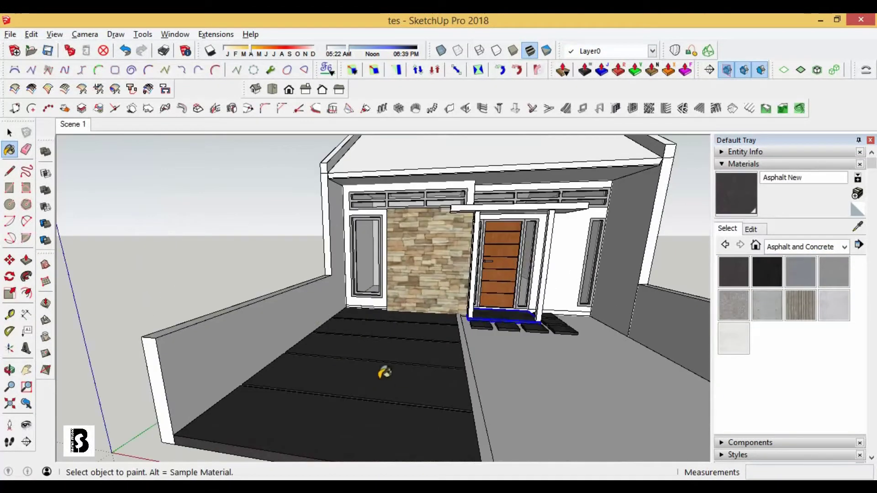
key(space)
Step: Pick the grey Color M04 from the Colors collection and view the whole house
click(751, 229)
click(843, 246)
click(798, 291)
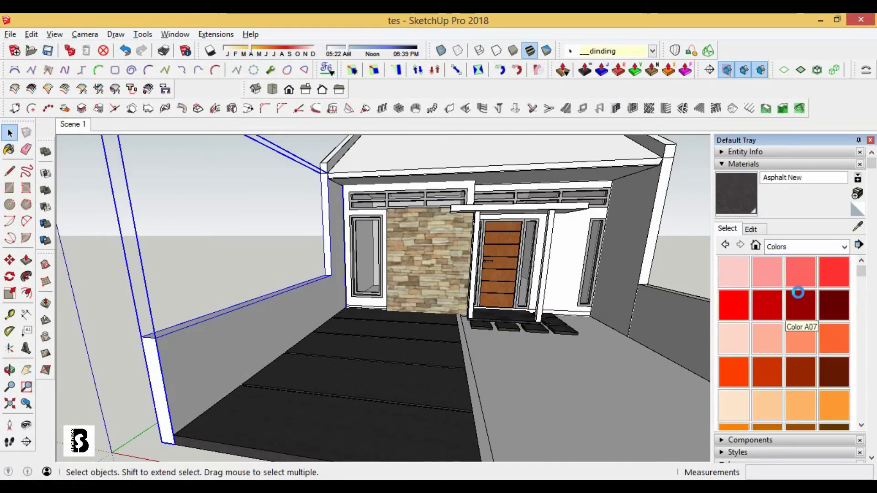
drag(861, 272, 861, 388)
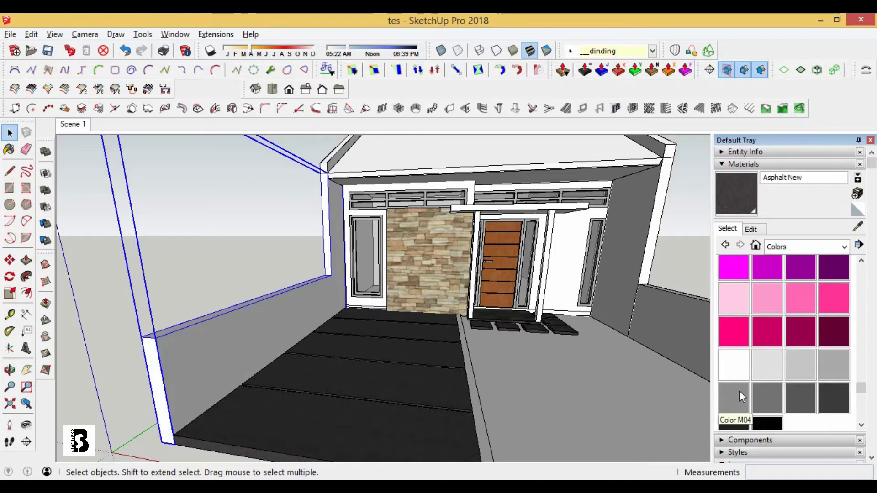
click(741, 397)
scroll(468, 348, down, 5)
mouse_move(467, 348)
middle_down()
mouse_move(398, 219)
mouse_move(513, 221)
mouse_move(513, 293)
mouse_move(352, 322)
mouse_move(434, 283)
mouse_move(166, 300)
mouse_move(413, 318)
mouse_move(459, 253)
middle_up()
scroll(354, 239, up, 4)
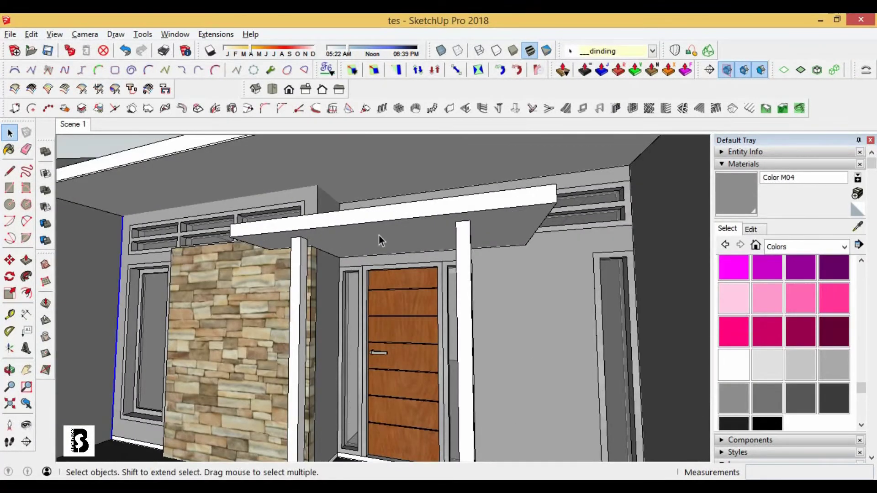
scroll(379, 235, down, 3)
scroll(489, 302, up, 3)
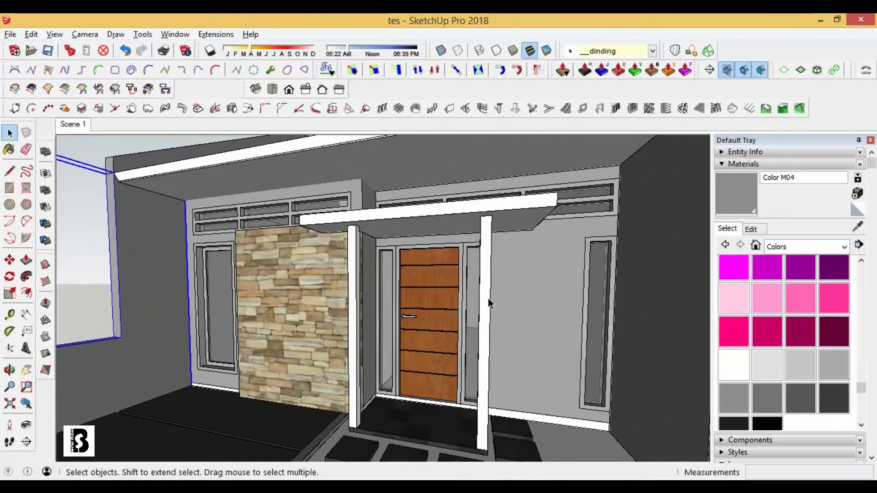
Step: Paint the front yard floor with Grass Dark Green from the landscaping materials
click(786, 391)
mouse_move(365, 294)
middle_down()
mouse_move(385, 255)
mouse_move(513, 192)
mouse_move(565, 233)
middle_up()
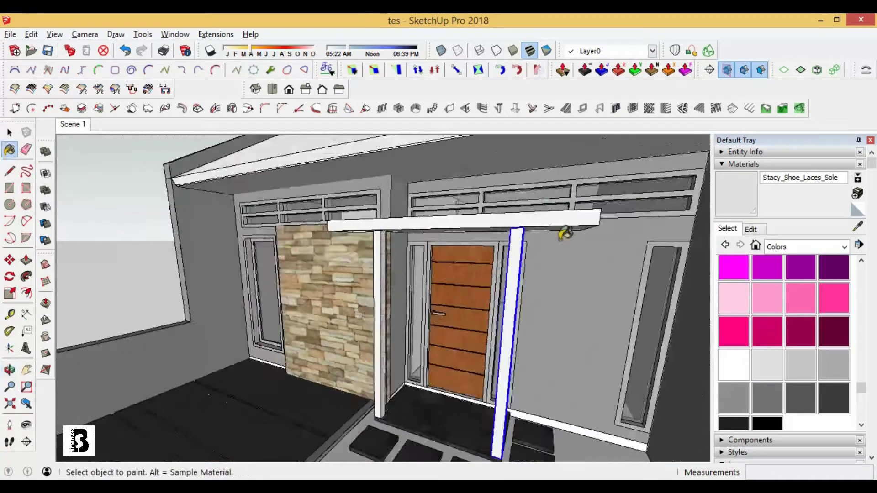
key(space)
scroll(565, 233, down, 3)
scroll(446, 412, down, 3)
click(843, 247)
click(821, 334)
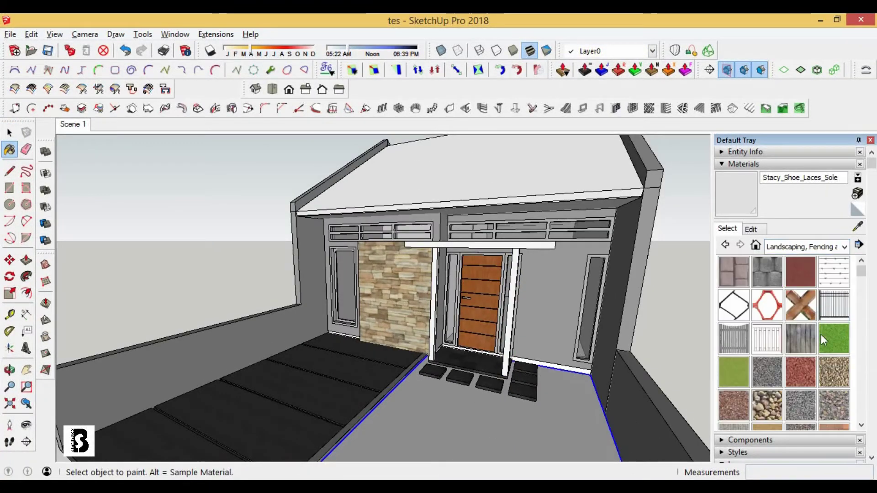
click(548, 411)
scroll(457, 366, down, 5)
Step: Paint the roof with a dark roofing shingle material
mouse_move(415, 280)
middle_down()
mouse_move(464, 379)
mouse_move(216, 334)
middle_up()
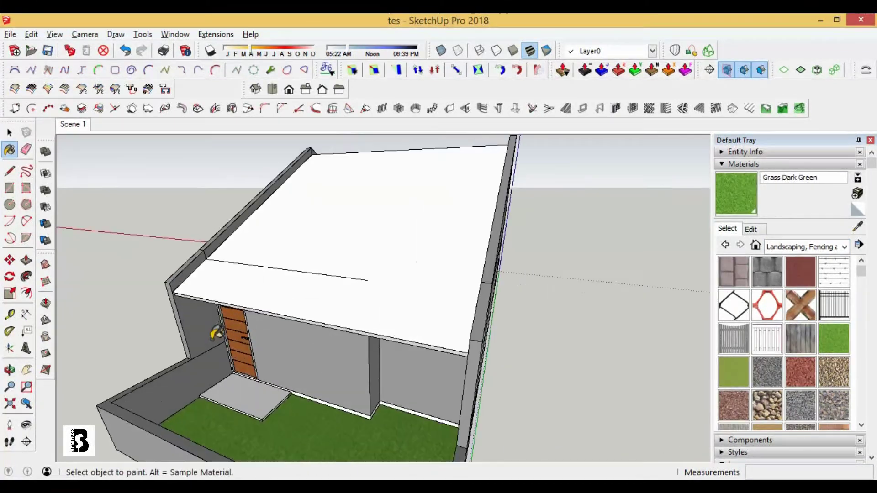
drag(860, 271, 860, 337)
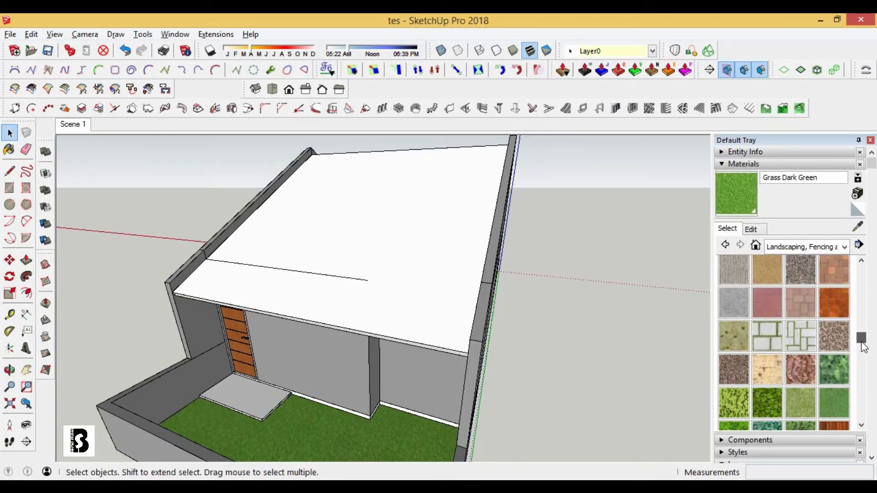
click(857, 227)
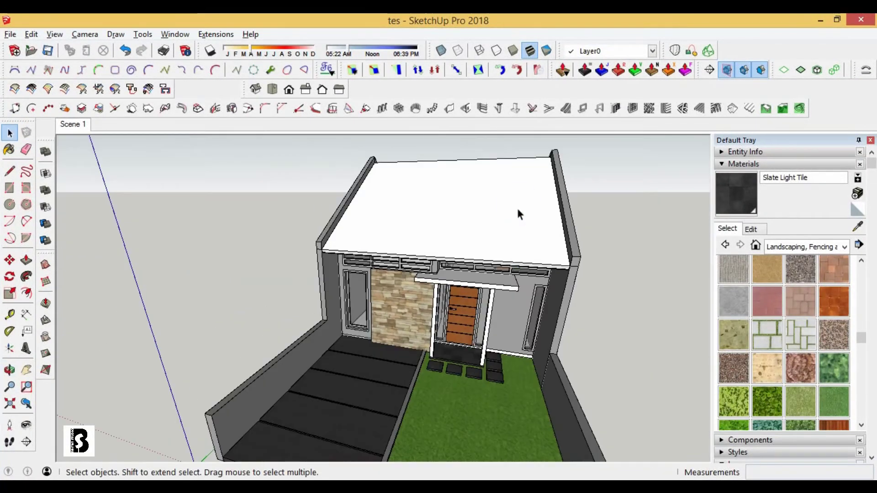
click(806, 246)
click(788, 353)
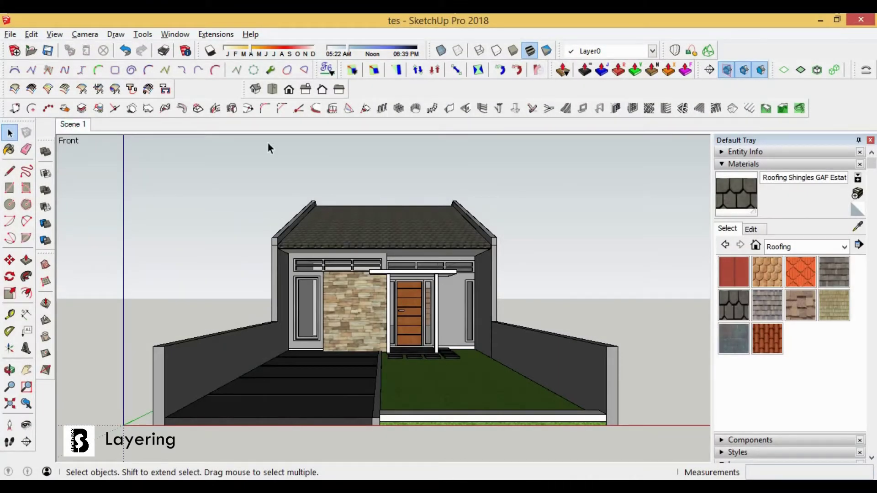
Step: Add a new layer and hide the atap roof layer to reveal the interior
click(721, 164)
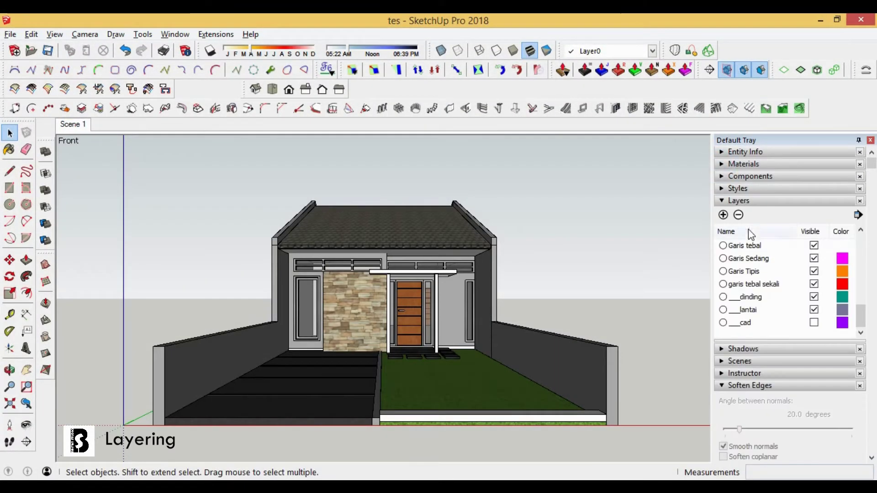
click(815, 297)
click(723, 215)
text(___atap)
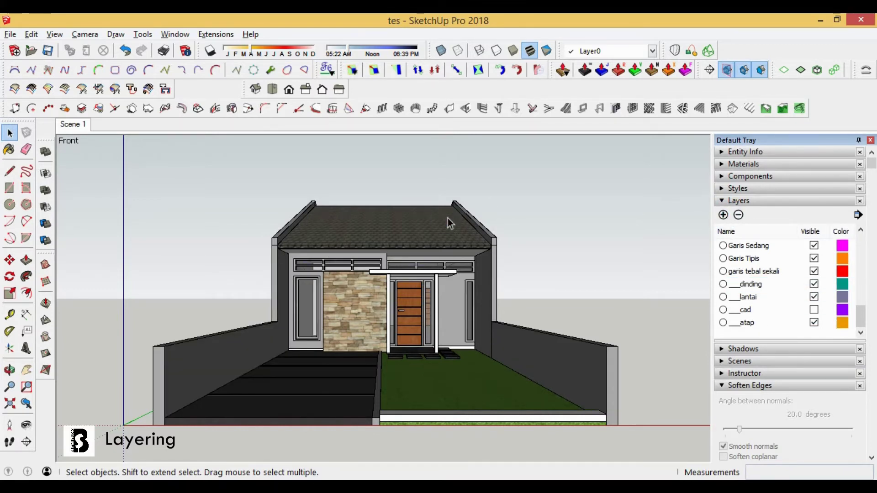
click(448, 218)
mouse_move(448, 219)
middle_down()
mouse_move(418, 298)
mouse_move(388, 317)
mouse_move(423, 247)
mouse_move(513, 249)
mouse_move(366, 179)
middle_up()
scroll(513, 249, up, 3)
scroll(366, 179, up, 2)
scroll(434, 234, up, 3)
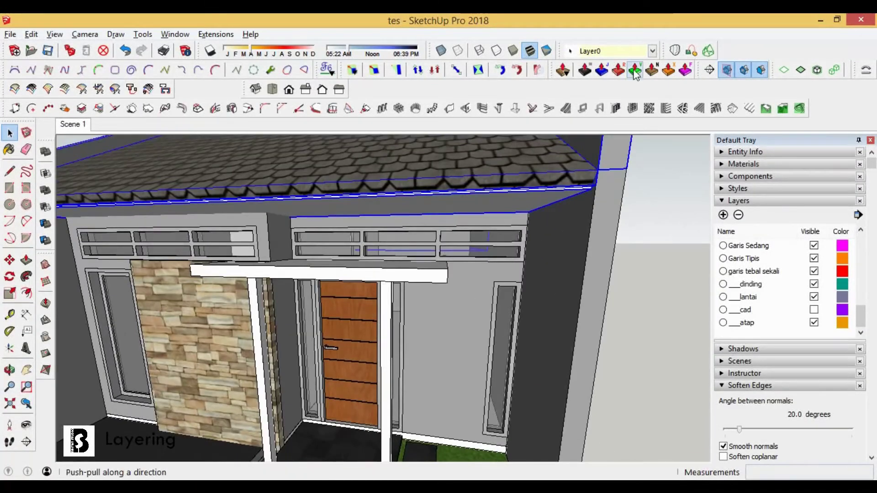
click(632, 51)
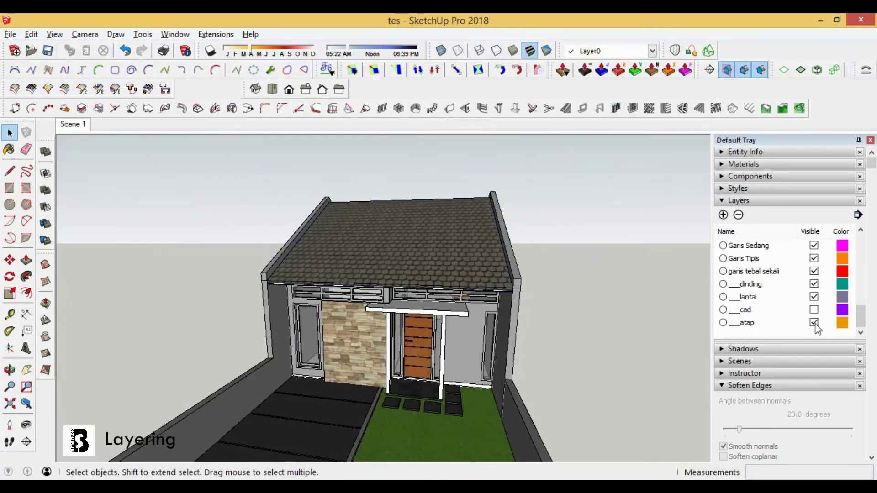
click(814, 322)
mouse_move(457, 297)
middle_down()
mouse_move(438, 333)
mouse_move(215, 280)
mouse_move(402, 246)
mouse_move(276, 256)
mouse_move(336, 358)
mouse_move(355, 322)
mouse_move(426, 277)
middle_up()
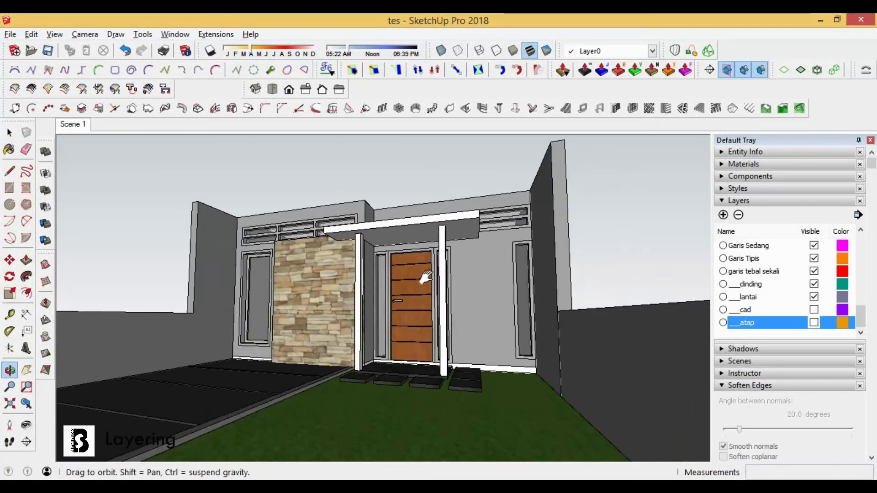
Step: Group the canopy pieces onto a new canopy layer and show atap again
click(723, 215)
text(___canopy)
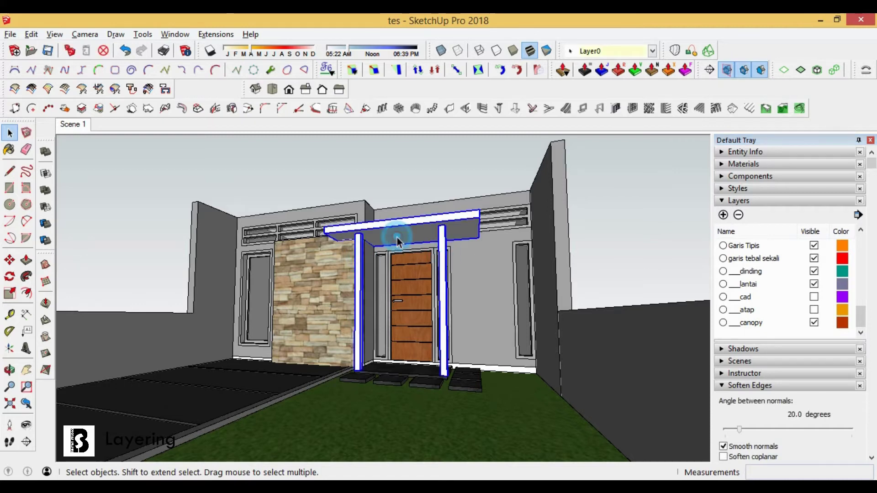
right_click(396, 240)
click(467, 142)
click(651, 50)
click(621, 108)
click(618, 195)
click(768, 322)
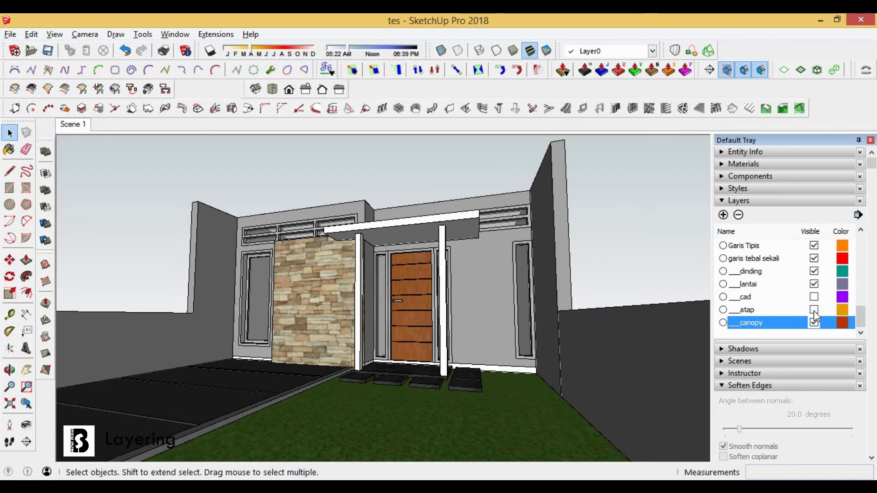
click(813, 311)
Step: Hide the atap, canopy and dinding layers and move the stone wall onto dinding
key(shift+z)
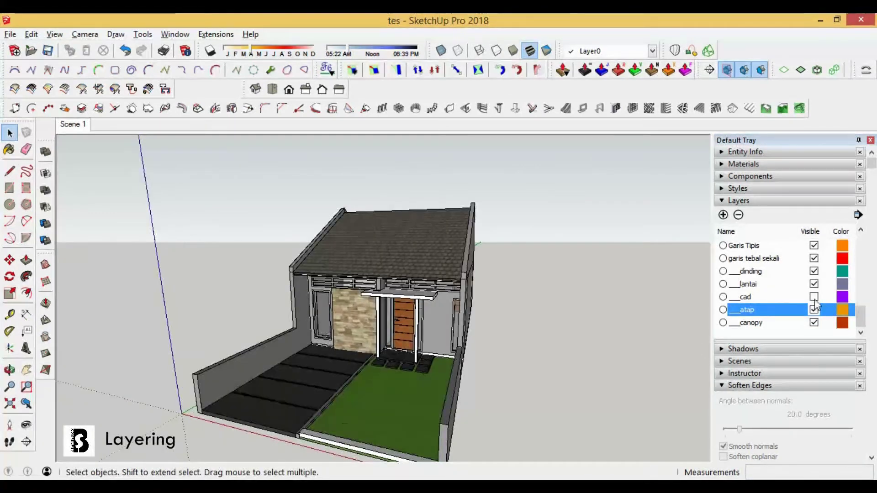
click(776, 297)
key(F2)
click(10, 404)
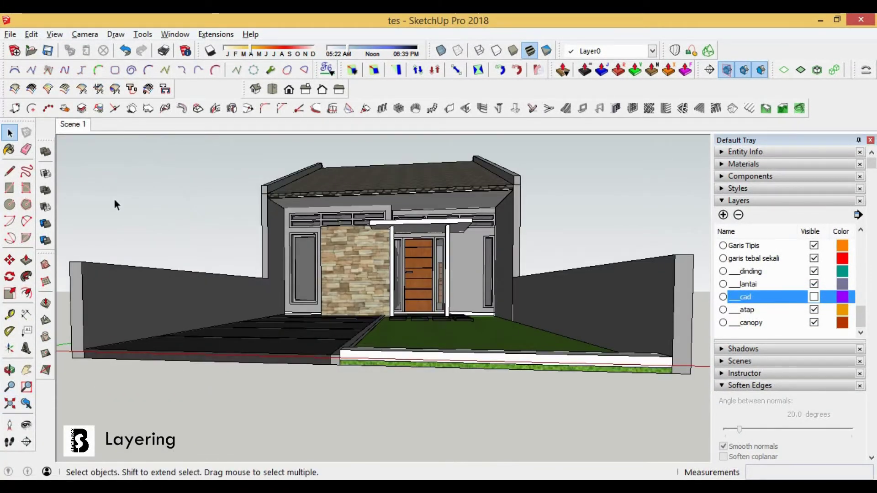
click(79, 125)
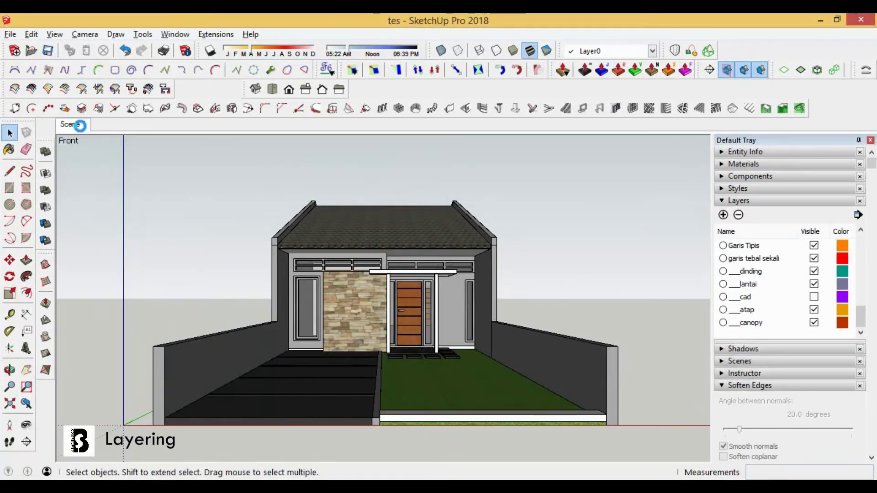
click(442, 235)
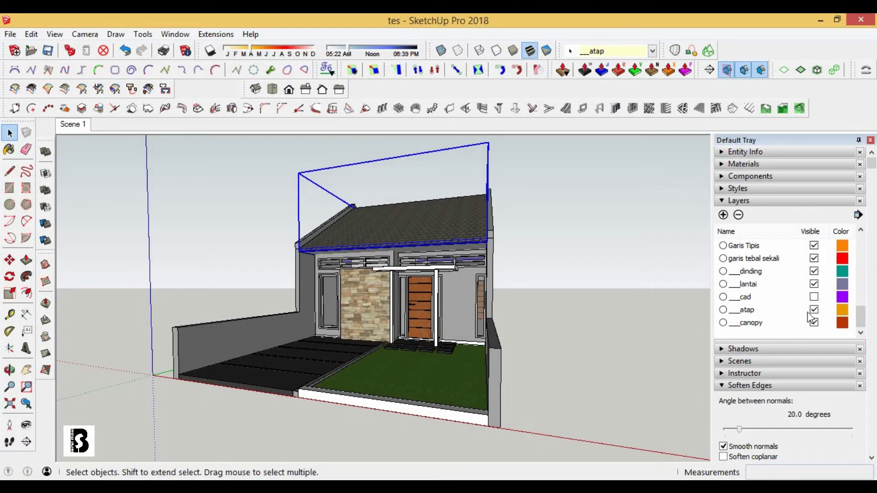
click(813, 309)
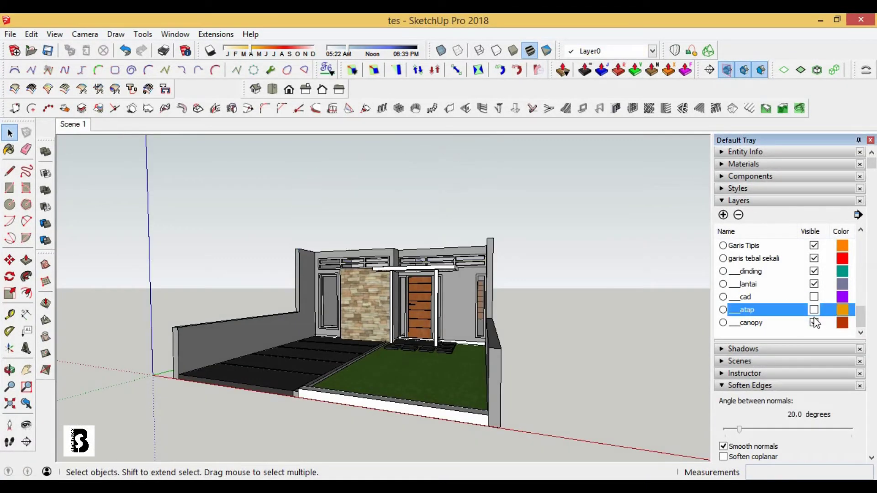
click(814, 271)
middle_drag(571, 228, 541, 159)
click(612, 50)
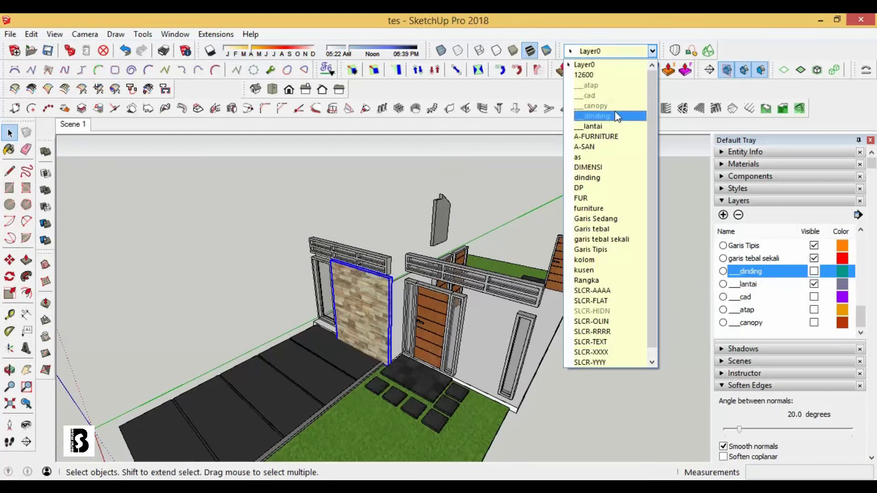
click(593, 115)
Step: Put the doors and windows on a new Pintu dan jendela layer and hide it
click(723, 215)
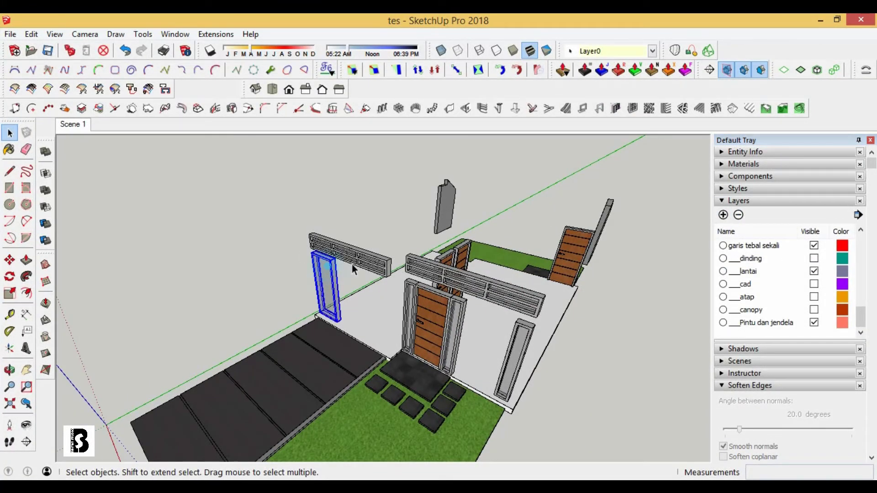
middle_drag(458, 317, 379, 274)
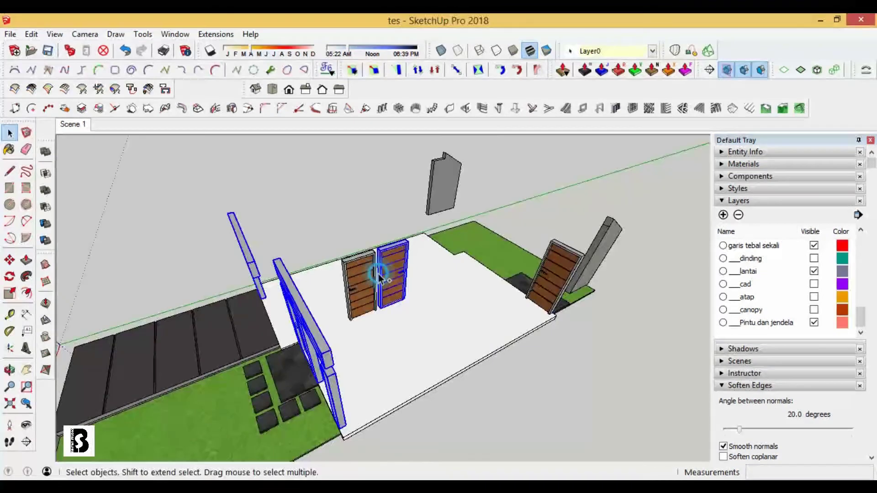
middle_drag(556, 273, 630, 176)
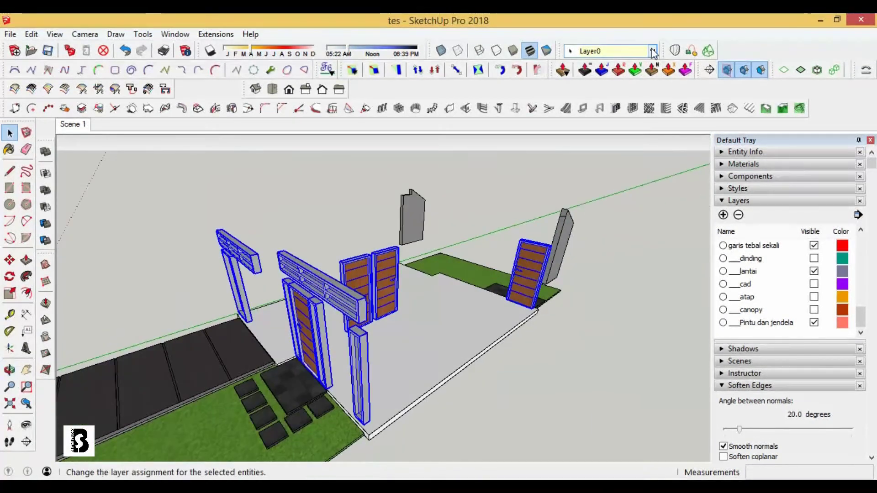
click(612, 50)
click(618, 251)
click(813, 322)
Step: Move the glass panel and two tall panels to the hidden layer, then hide lantai
click(342, 305)
shift+click(413, 220)
shift+click(545, 248)
click(612, 50)
click(587, 201)
middle_drag(601, 246, 397, 329)
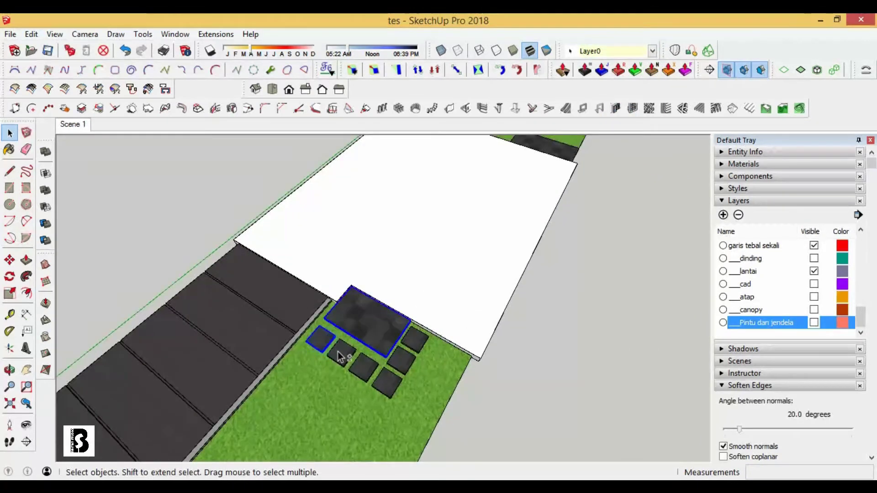
scroll(365, 329, down, 3)
click(654, 52)
click(588, 196)
mouse_move(587, 196)
middle_down()
mouse_move(568, 182)
mouse_move(835, 314)
middle_up()
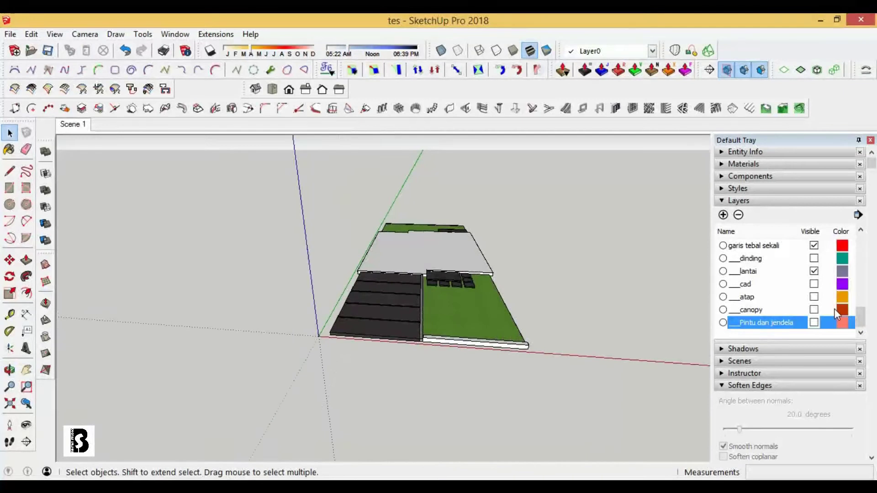
click(814, 271)
Step: Add a Halaman layer and make it the current layer
click(723, 214)
text(___Halaman)
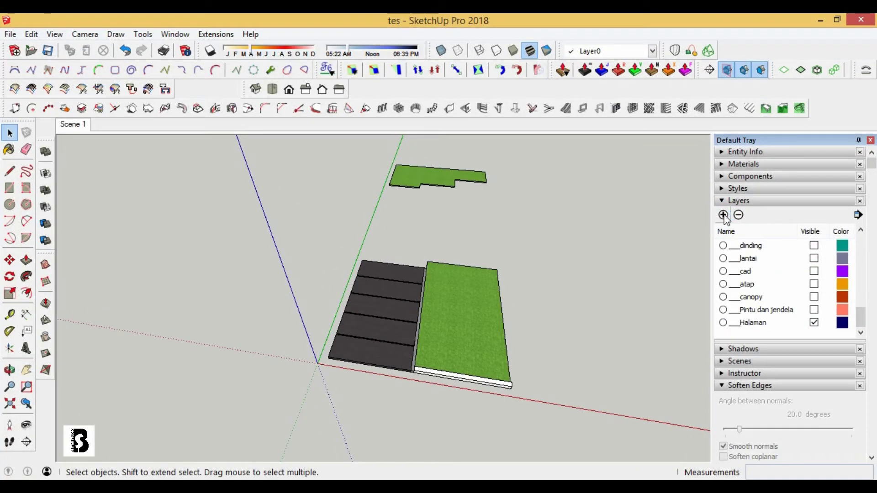
click(722, 322)
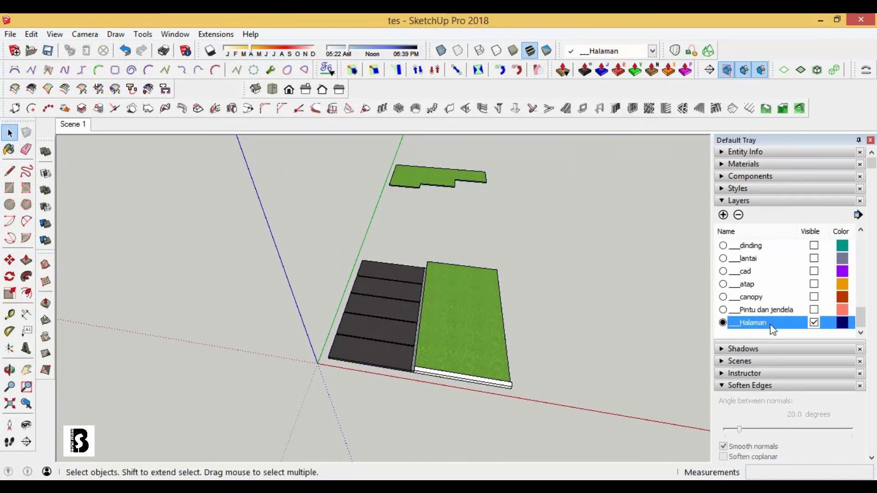
drag(853, 310, 860, 230)
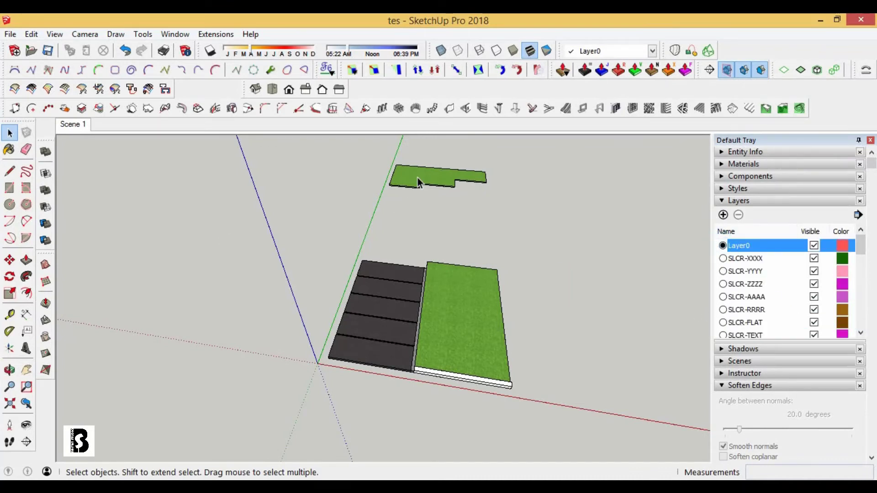
drag(875, 307, 872, 327)
Step: Switch the layers back on, then hide dinding, Halaman and others one by one
click(815, 310)
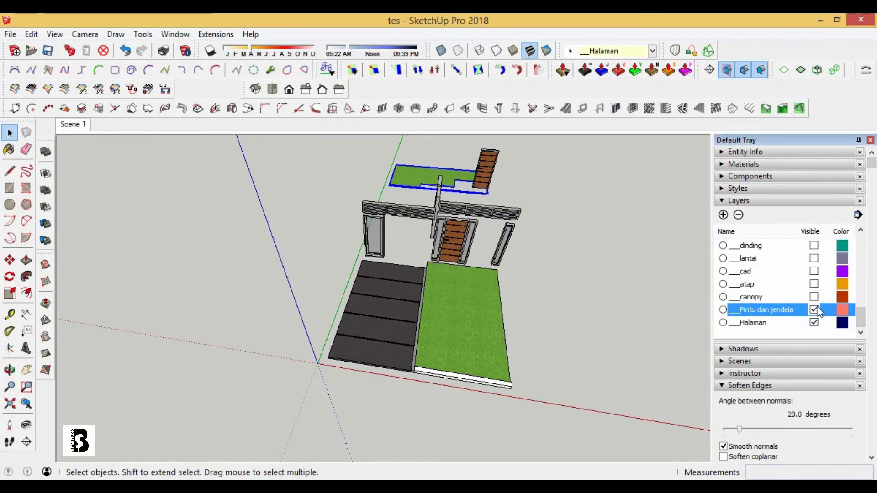
click(814, 284)
click(814, 259)
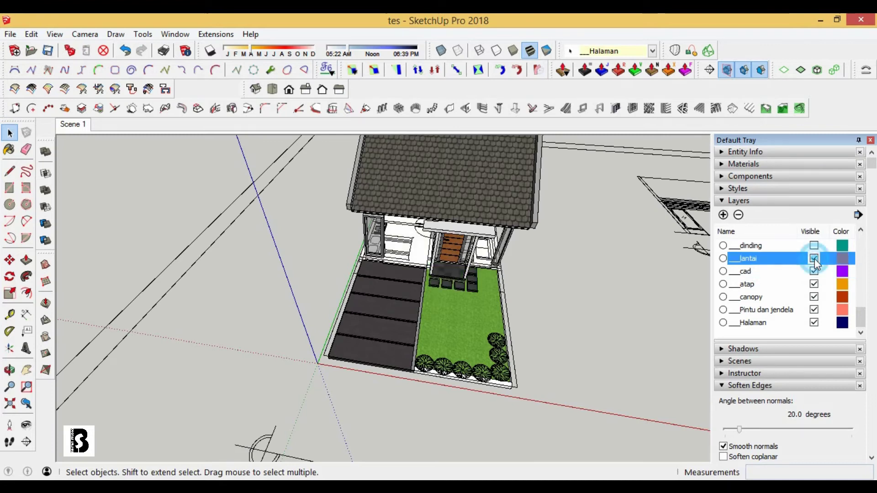
click(814, 246)
mouse_move(459, 320)
middle_down()
mouse_move(475, 296)
mouse_move(502, 292)
middle_up()
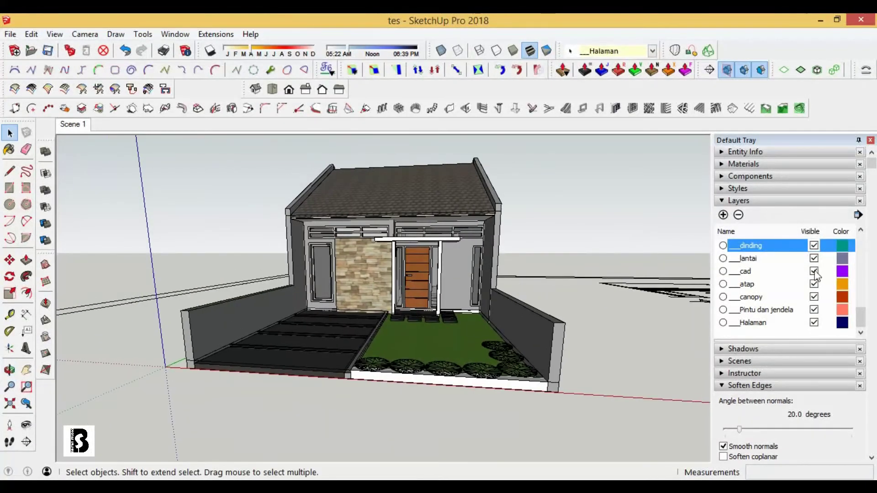
click(814, 245)
click(814, 272)
click(814, 297)
click(814, 322)
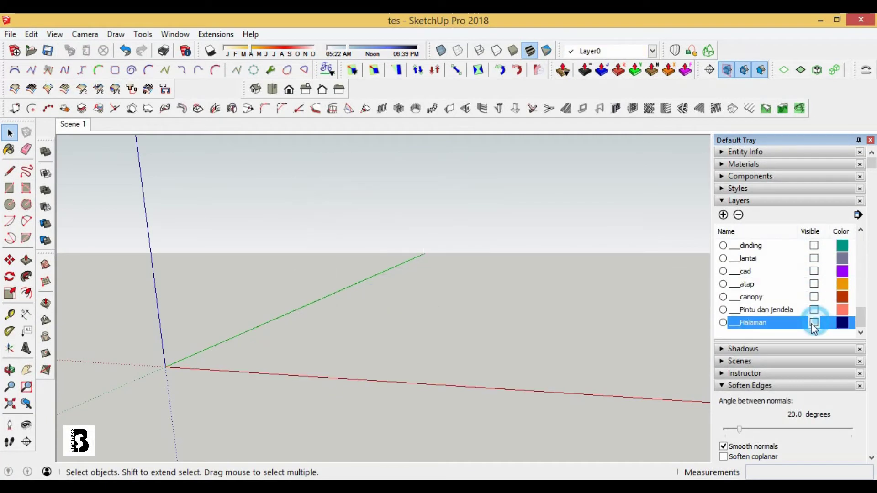
middle_drag(535, 339, 520, 336)
Step: Turn lantai, dinding, Halaman, Pintu dan jendela, atap and canopy back on
click(814, 259)
click(814, 246)
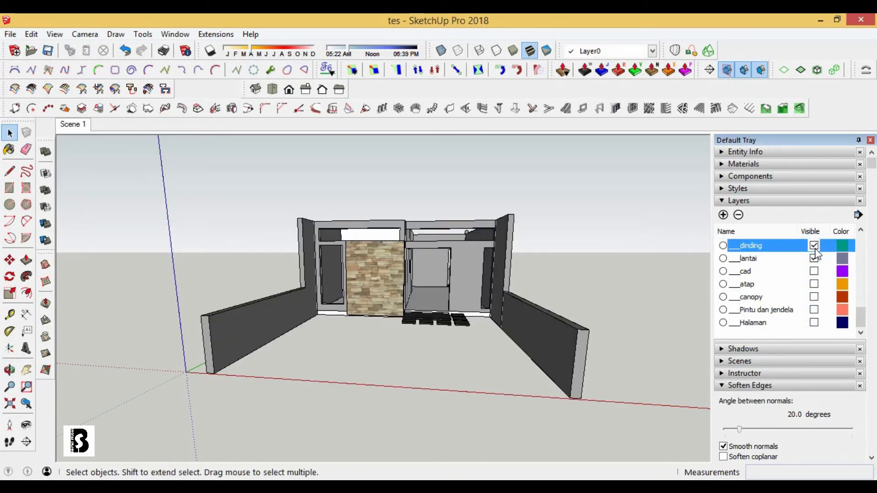
click(815, 322)
middle_drag(810, 322, 804, 315)
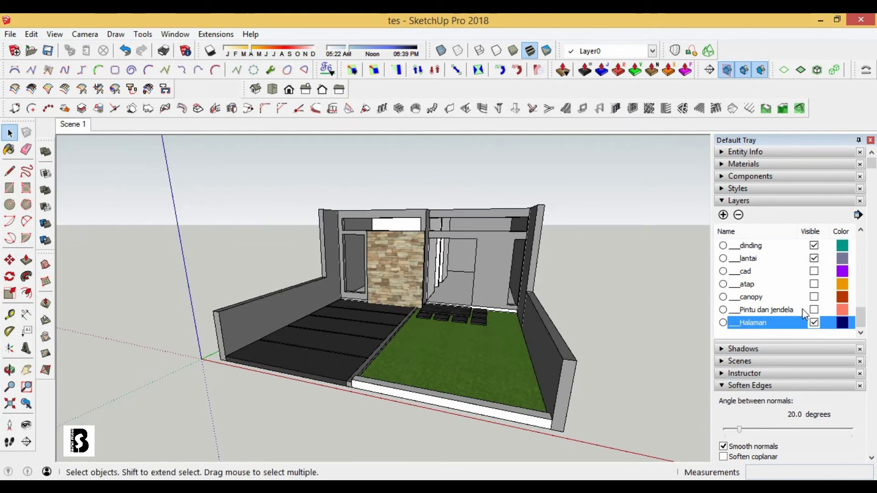
click(814, 309)
click(814, 284)
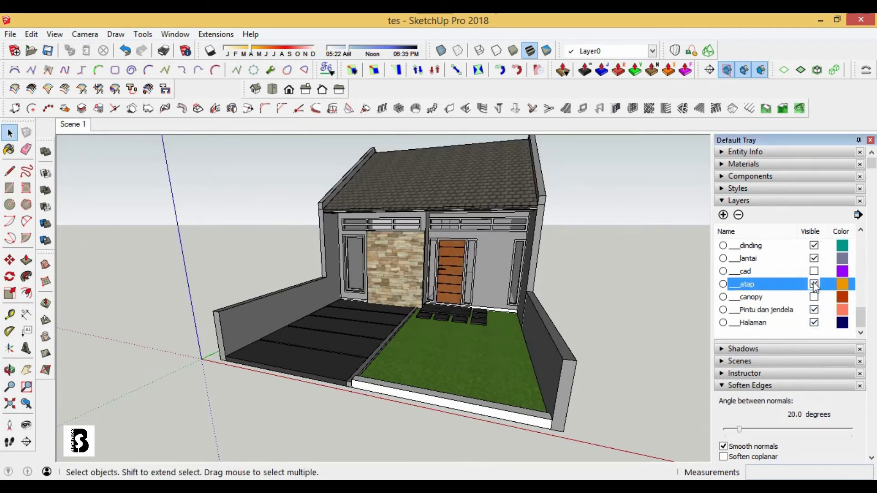
mouse_move(503, 319)
middle_down()
mouse_move(330, 322)
mouse_move(347, 328)
mouse_move(423, 319)
mouse_move(403, 195)
middle_up()
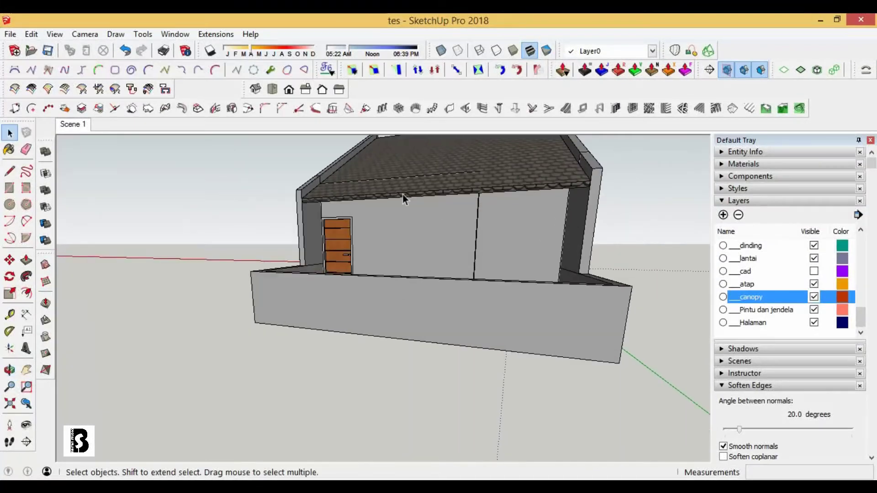
scroll(403, 194, up, 3)
Step: Hide the atap roof layer and draw a guide line on the side wall, moved higher up
click(813, 284)
middle_drag(435, 323, 319, 303)
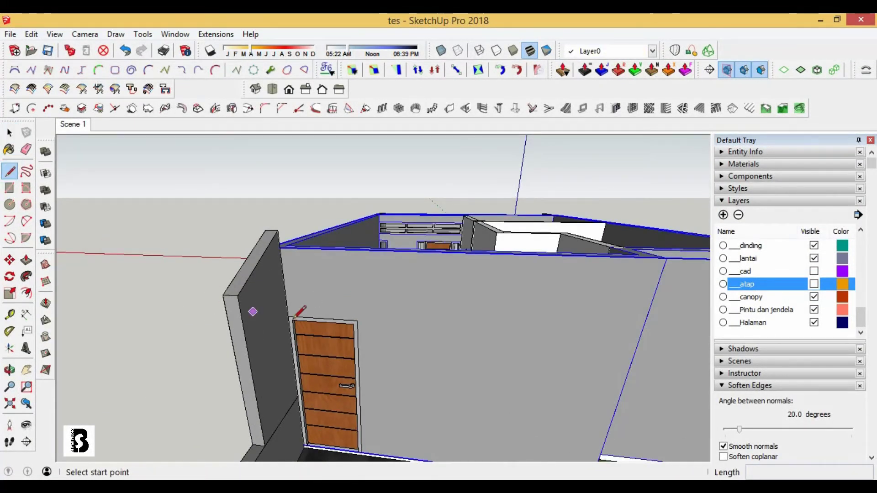
middle_drag(607, 336, 585, 326)
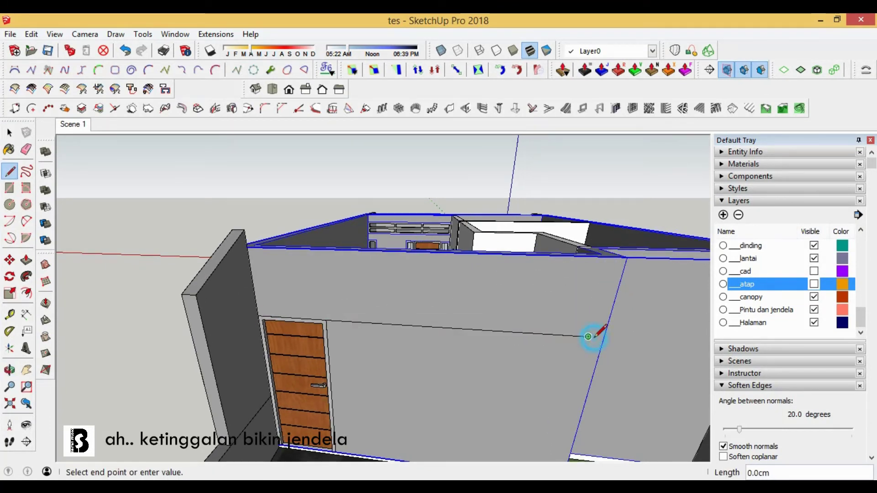
key(space)
click(337, 322)
click(10, 259)
scroll(368, 251, up, 5)
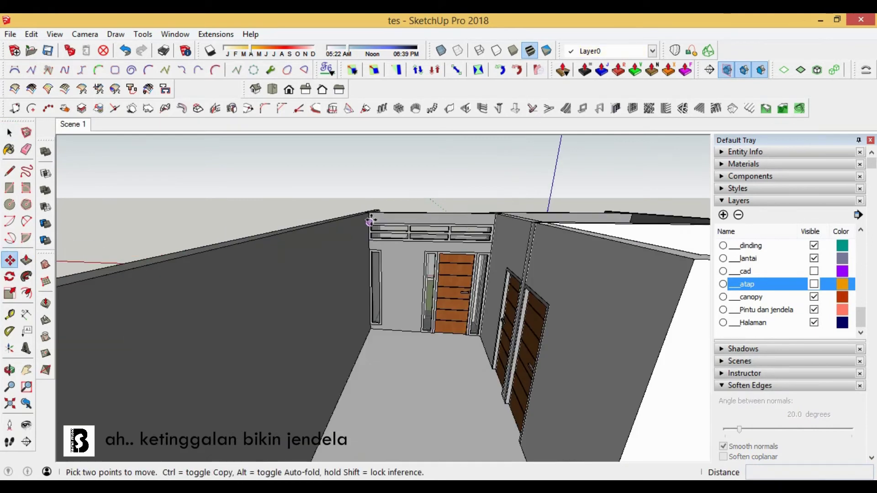
scroll(367, 251, up, 3)
click(367, 251)
click(368, 212)
scroll(368, 213, down, 5)
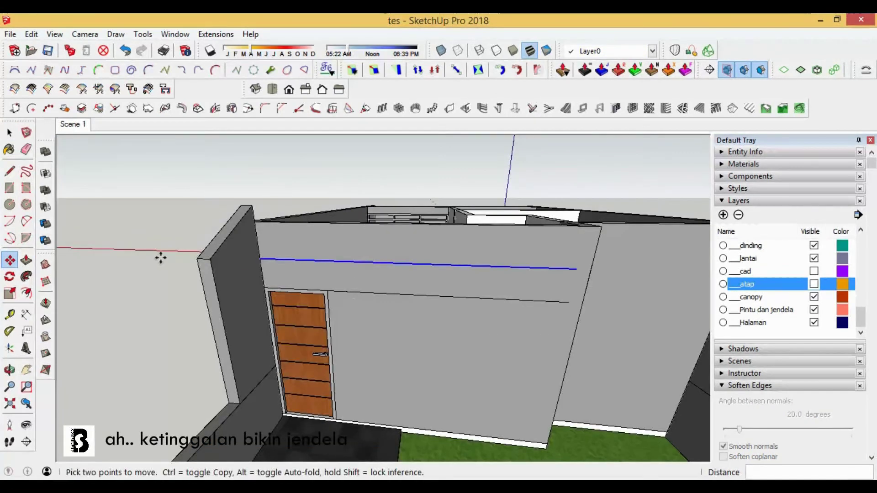
Step: Draw a rectangular strip along the wall above the side door and make it a group
key(r)
click(260, 258)
click(568, 301)
mouse_move(568, 302)
middle_down()
mouse_move(356, 287)
mouse_move(561, 277)
middle_up()
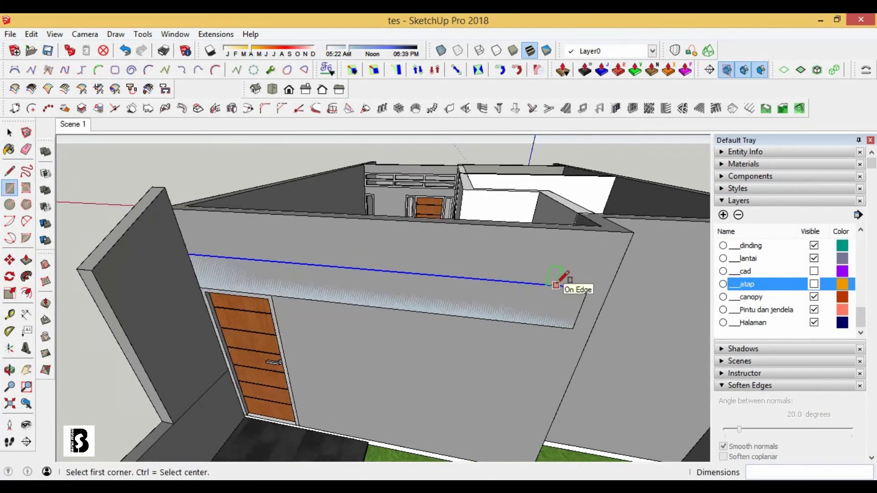
click(10, 136)
click(413, 289)
right_click(413, 290)
click(456, 145)
Step: Divide the grouped strip into a vent grid with 1001bit Pro Panel Divider
click(634, 110)
click(482, 411)
click(401, 312)
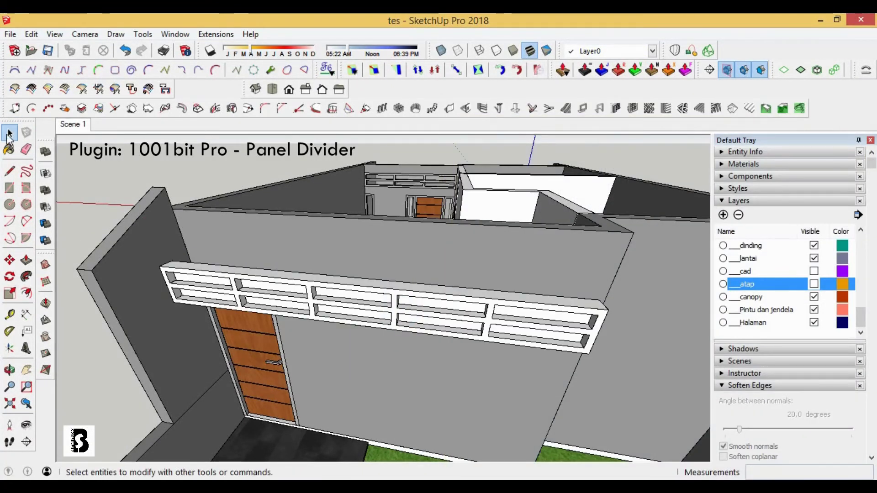
scroll(438, 286, up, 3)
Step: Paint the vent panes with Translucent Glass Gray from Glass and Mirrors
double_click(437, 284)
key(b)
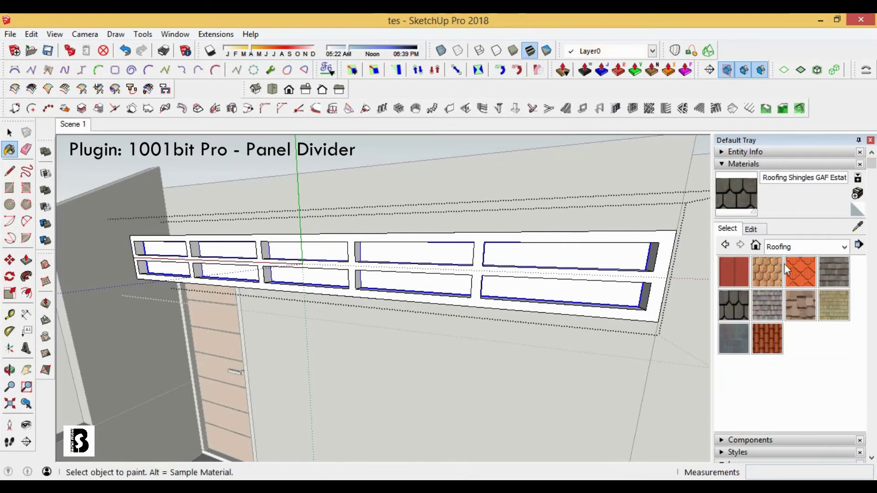
click(826, 249)
click(803, 311)
click(829, 303)
click(566, 256)
key(space)
scroll(222, 240, down, 5)
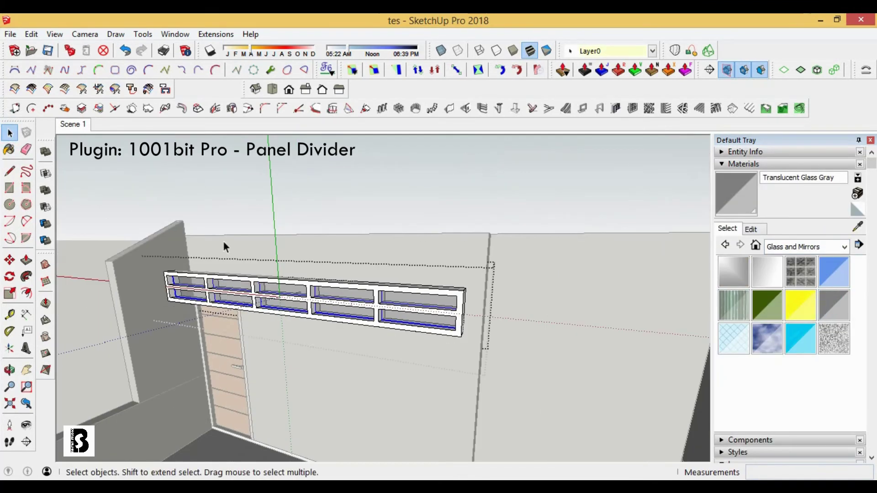
Step: Shift the vent group 35 cm into position on the wall
click(281, 284)
key(m)
scroll(475, 323, up, 3)
click(452, 327)
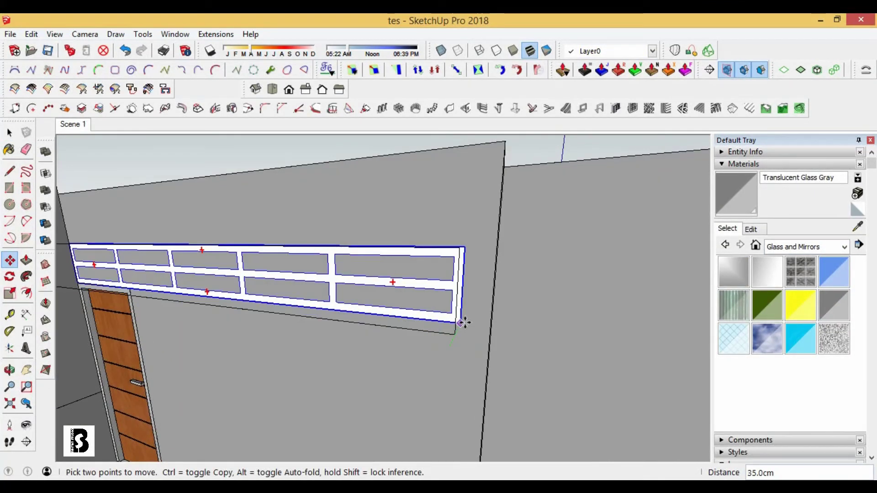
click(9, 132)
Step: Mark a rectangular opening around the vent on the wall and push it in
click(431, 213)
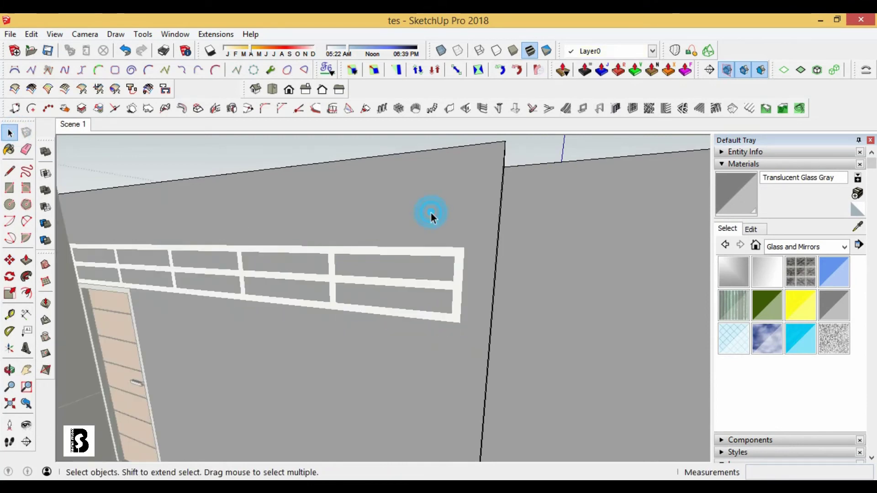
scroll(464, 276, down, 1)
key(r)
scroll(132, 236, up, 1)
click(511, 312)
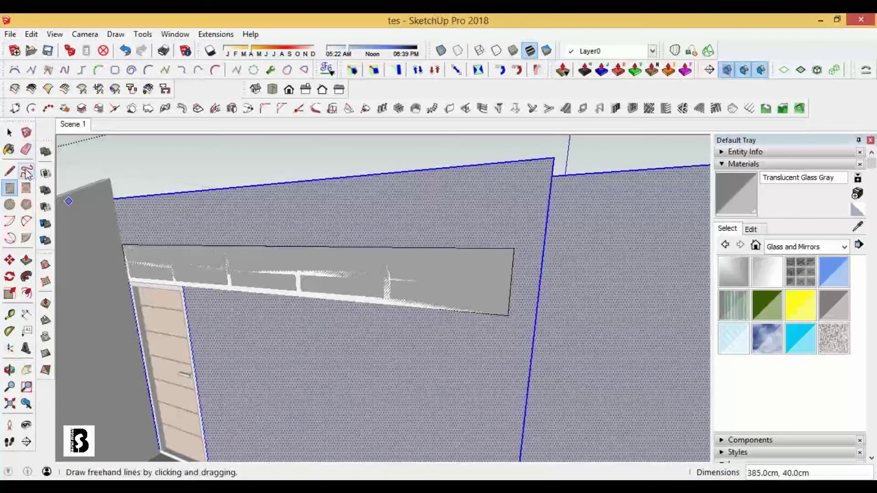
click(26, 259)
middle_drag(303, 258, 337, 271)
click(9, 133)
scroll(362, 232, down, 5)
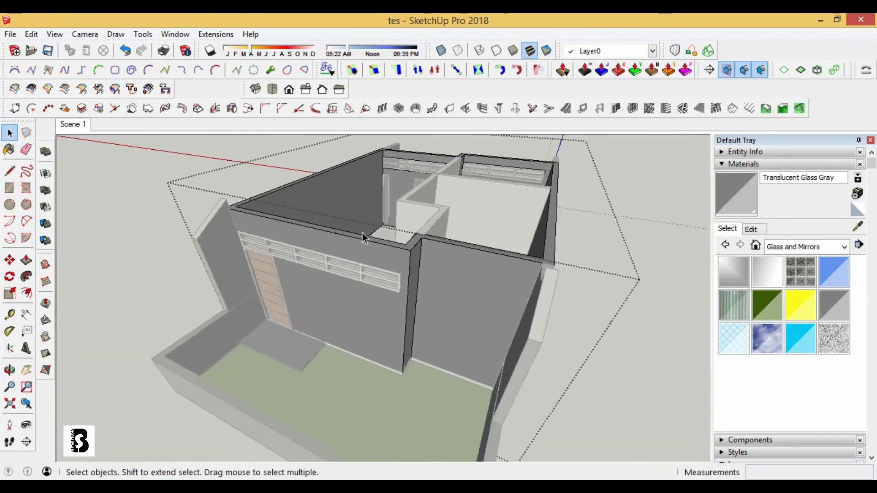
scroll(359, 268, up, 3)
Step: Put the vent on the Pintu dan jendela layer
click(607, 51)
click(612, 147)
middle_drag(347, 228, 411, 219)
Step: Select the Aluminum metal material and return to the Scene 1 view
click(806, 247)
click(730, 332)
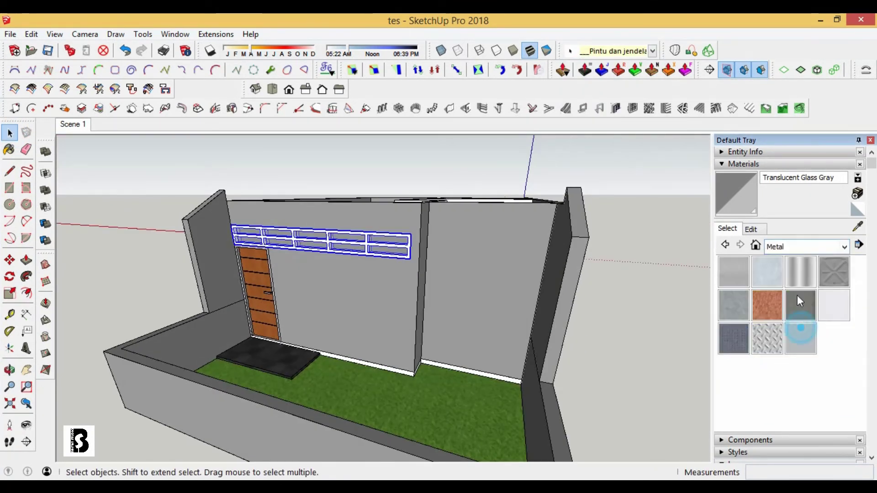
click(734, 273)
middle_drag(278, 169, 389, 286)
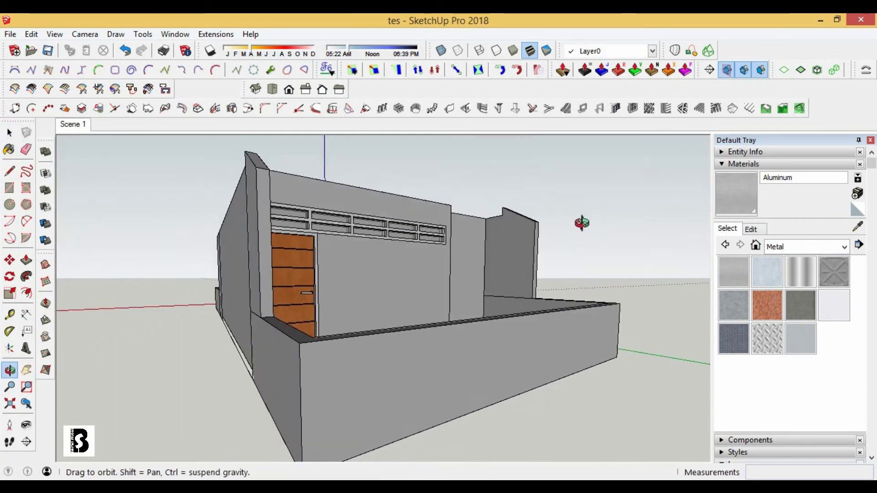
click(71, 124)
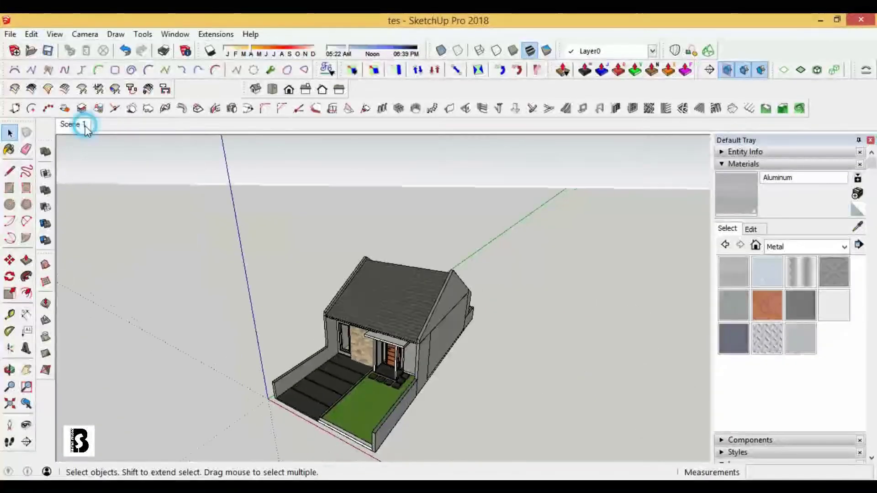